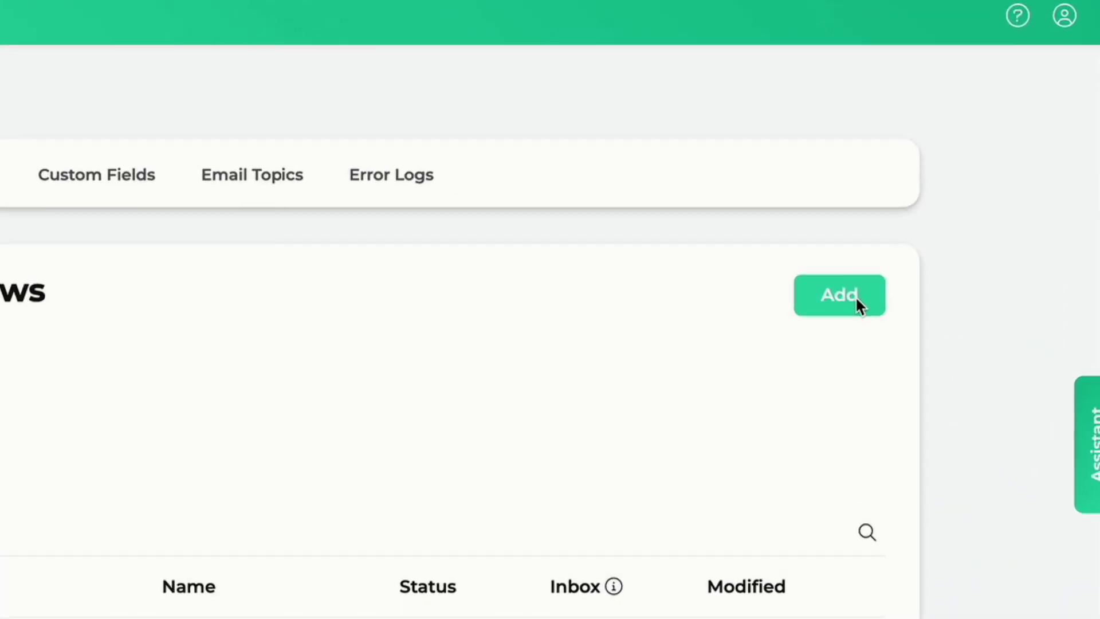
Step: Add a new flow named 'AI Summary' and open it in the editor
{"action": "left_click", "coordinate": [855, 296]}
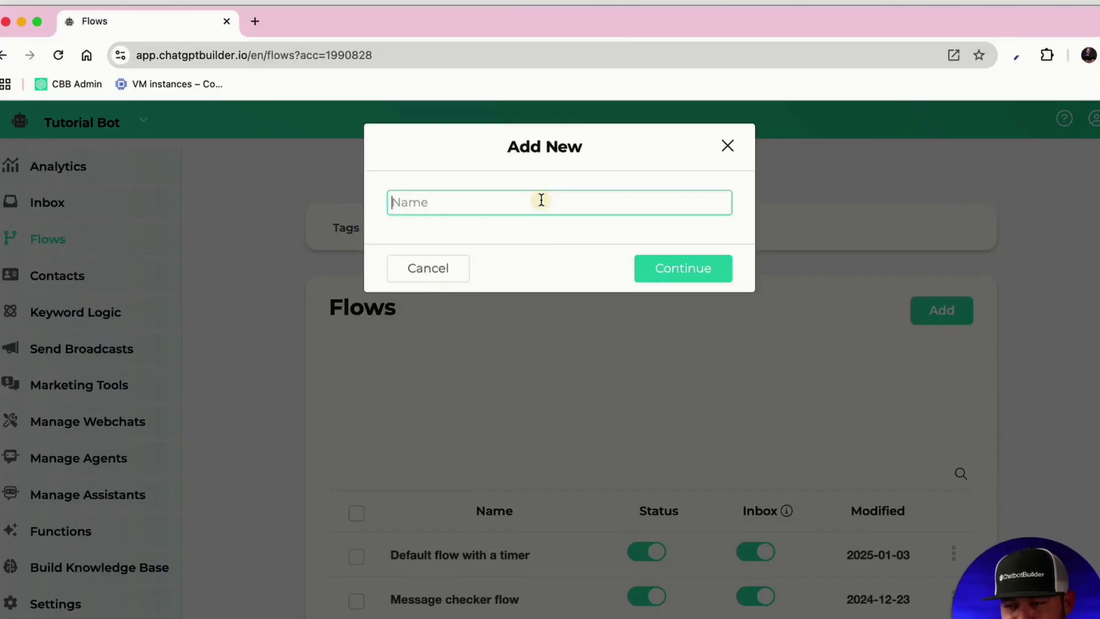
{"action": "type", "text": "AI S"}
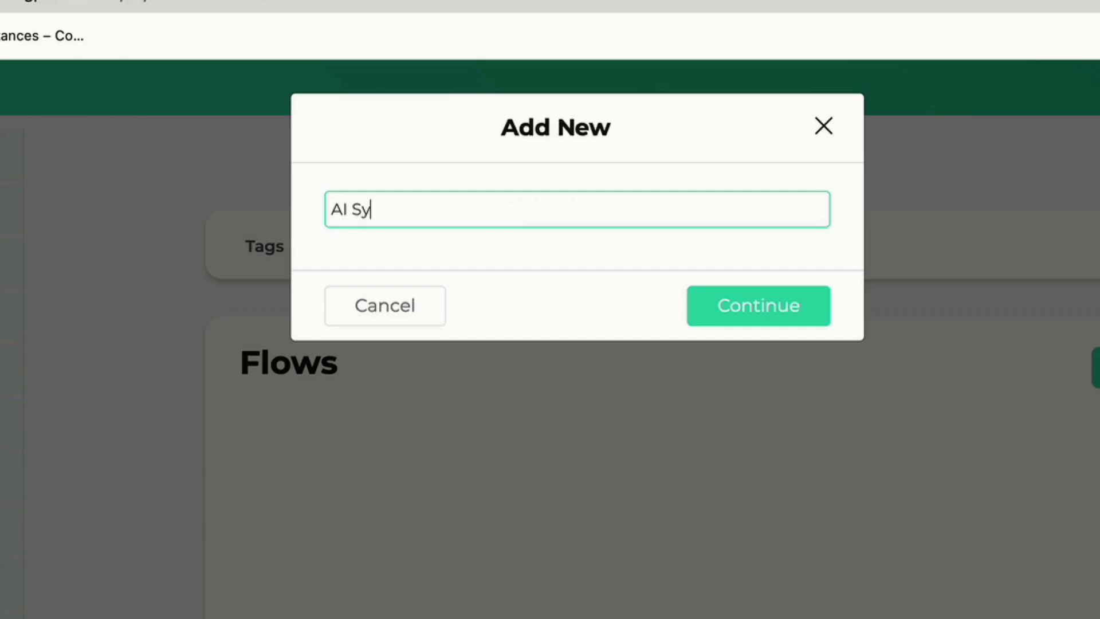
{"action": "type", "text": "uma"}
{"action": "key", "text": "BackSpace"}
{"action": "type", "text": "mary"}
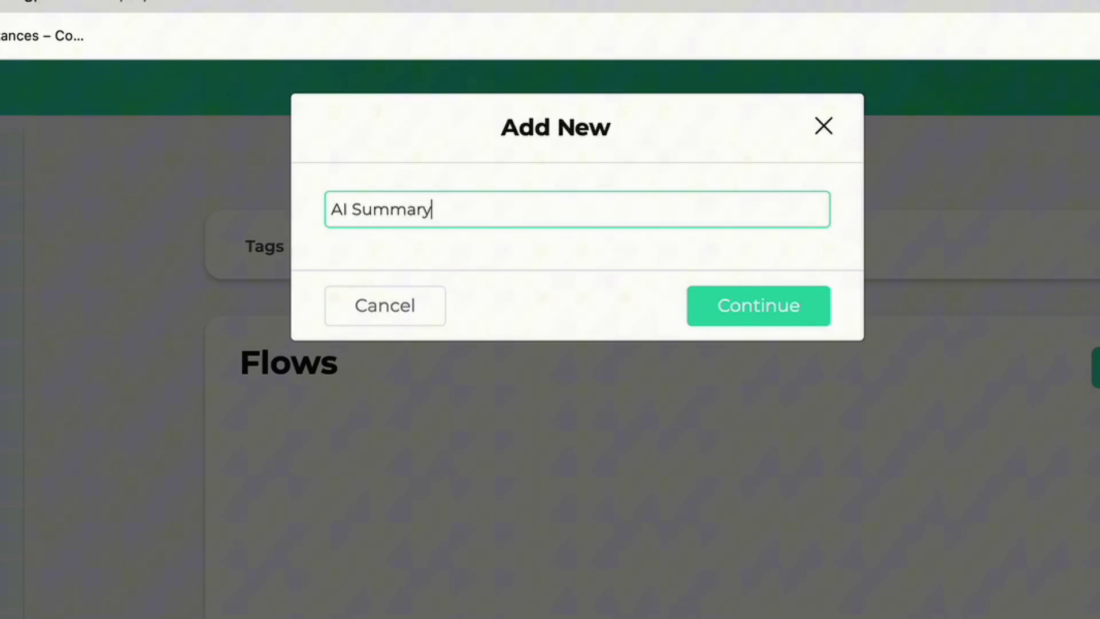
{"action": "key", "text": "Return"}
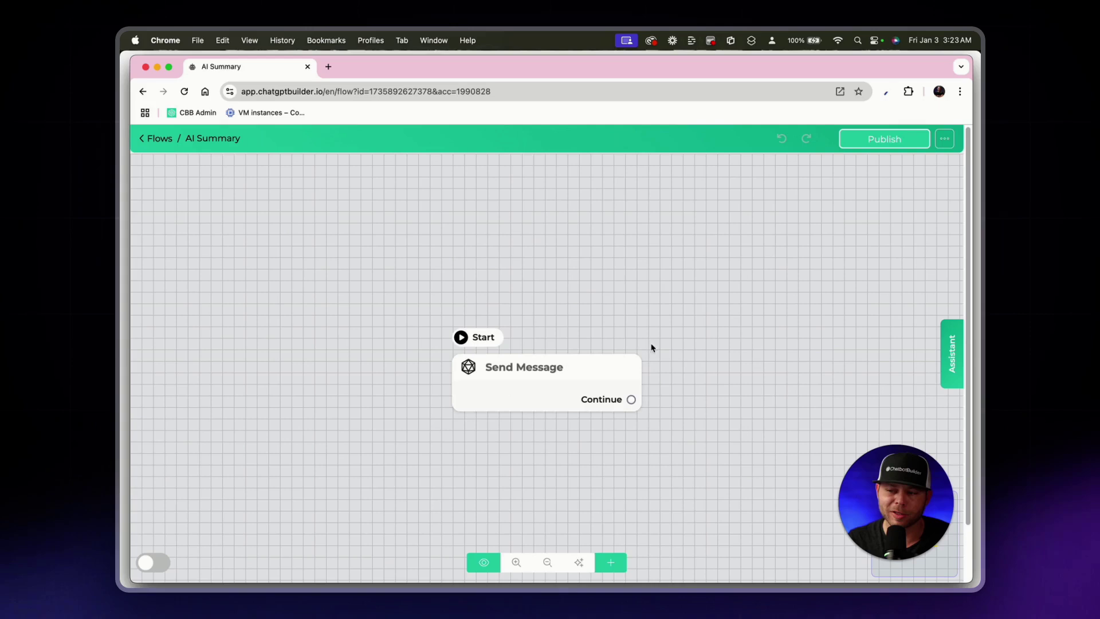
Step: Move the Send Message step up-left and rename it 'Generate the summary'
{"action": "mouse_move", "coordinate": [553, 386]}
{"action": "scroll", "coordinate": [554, 390], "scroll_direction": "up", "scroll_amount": 3}
{"action": "left_click_drag", "start_coordinate": [555, 390], "coordinate": [458, 337]}
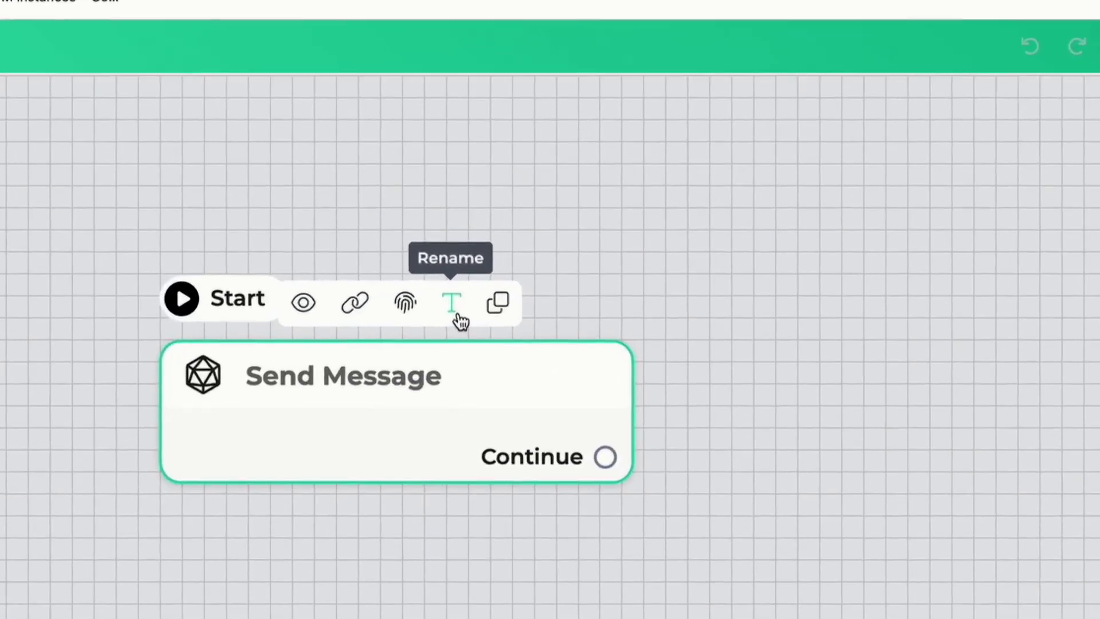
{"action": "left_click", "coordinate": [479, 273]}
{"action": "left_click", "coordinate": [559, 163]}
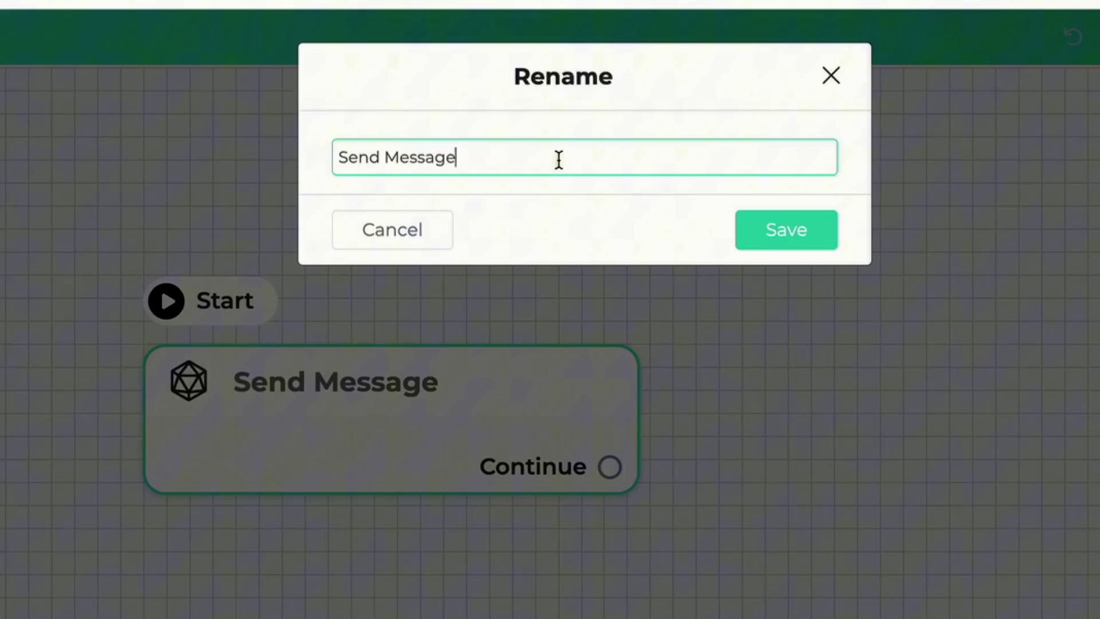
{"action": "key", "text": "ctrl+a"}
{"action": "key", "text": "BackSpace"}
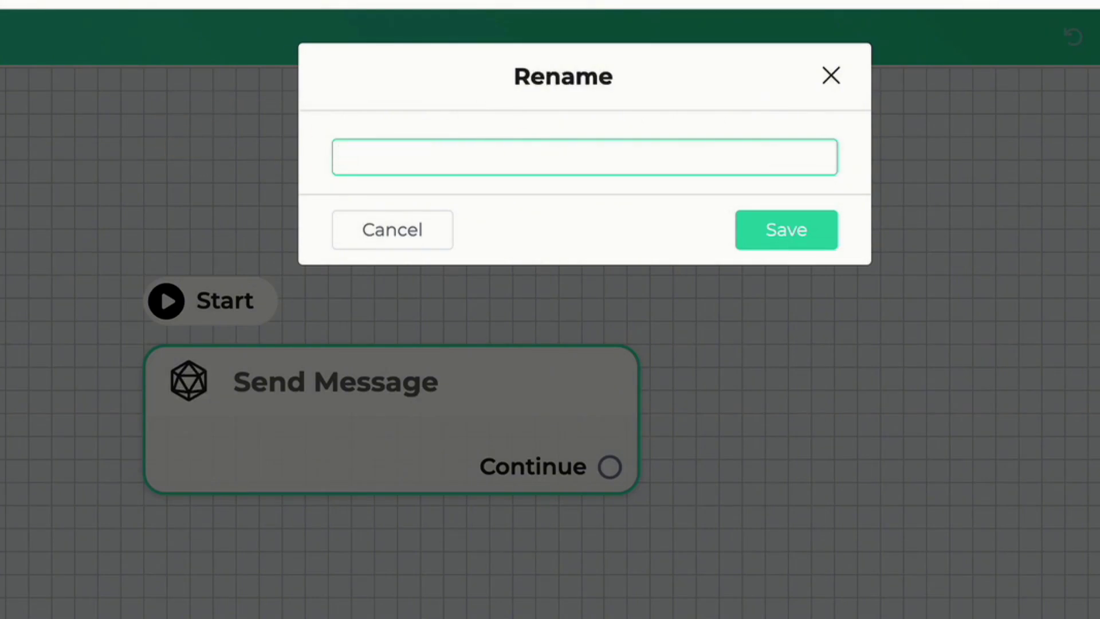
{"action": "type", "text": "Generate the summary"}
{"action": "left_click", "coordinate": [769, 232]}
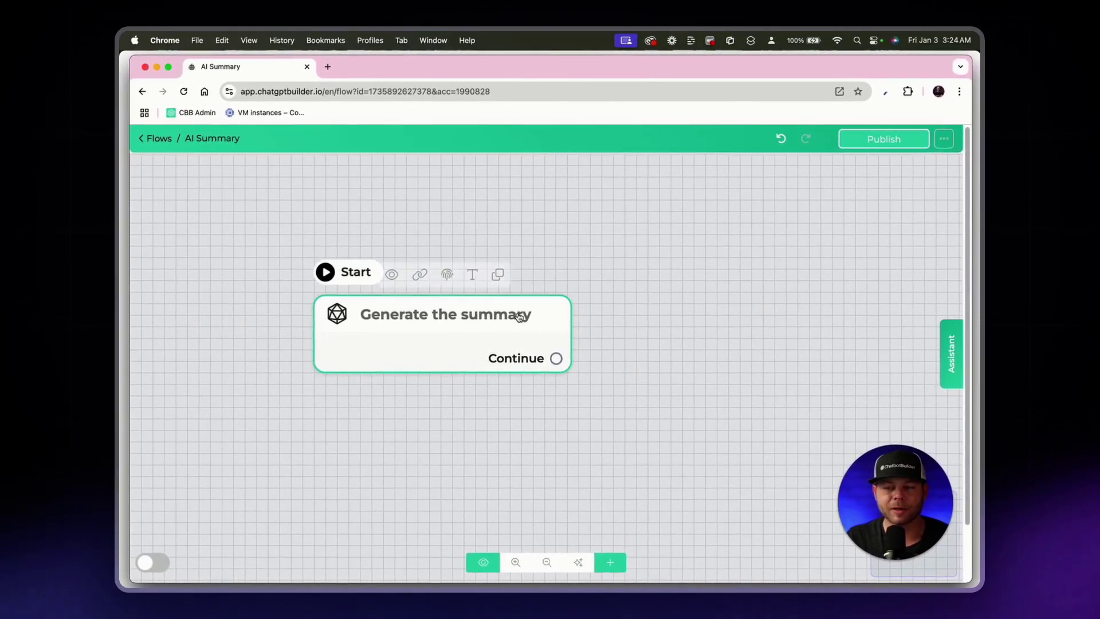
Step: Add an OpenAI Generate text action to the Generate the summary step
{"action": "left_click", "coordinate": [481, 321]}
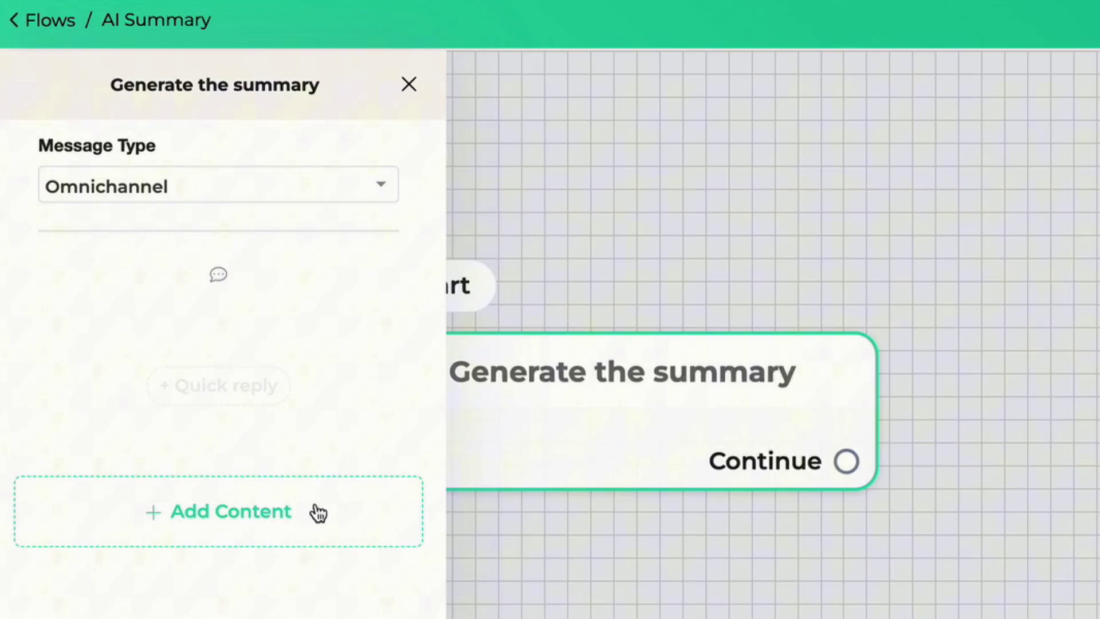
{"action": "left_click", "coordinate": [294, 510]}
{"action": "left_click", "coordinate": [152, 453]}
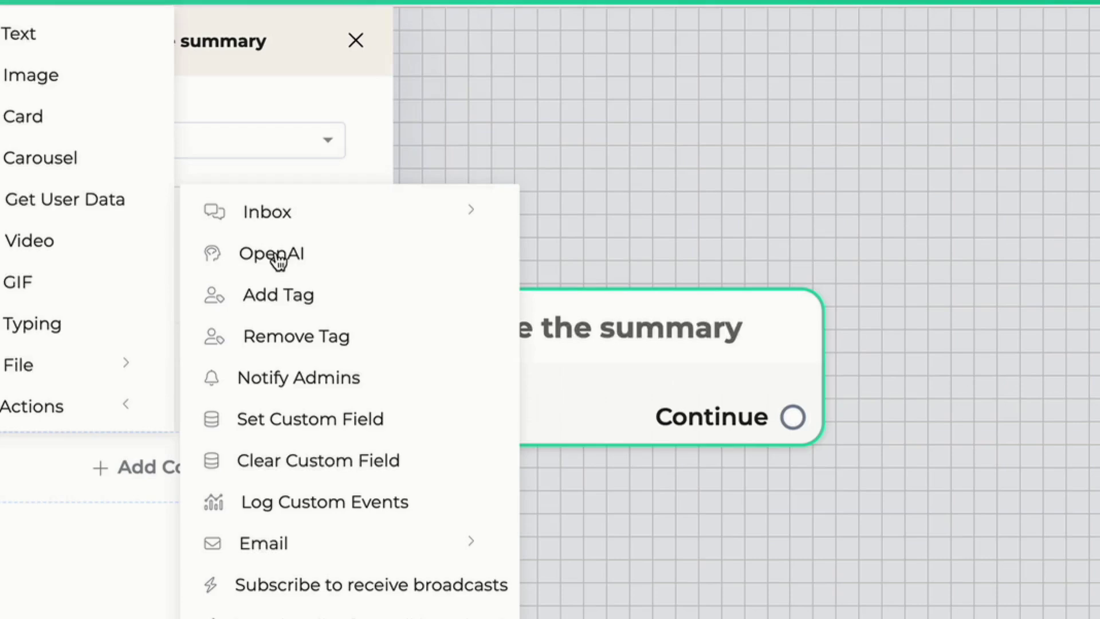
{"action": "left_click", "coordinate": [254, 263]}
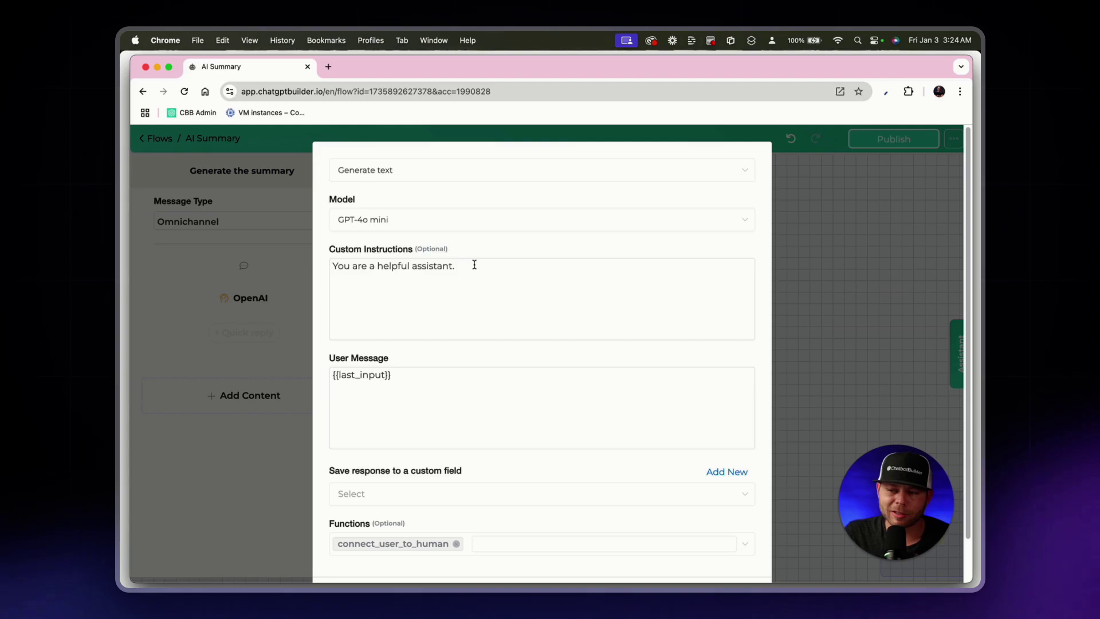
Step: Replace 'You are a helpful assistant.' with the pasted graded conversation evaluation report prompt
{"action": "left_click_drag", "start_coordinate": [473, 266], "coordinate": [271, 217]}
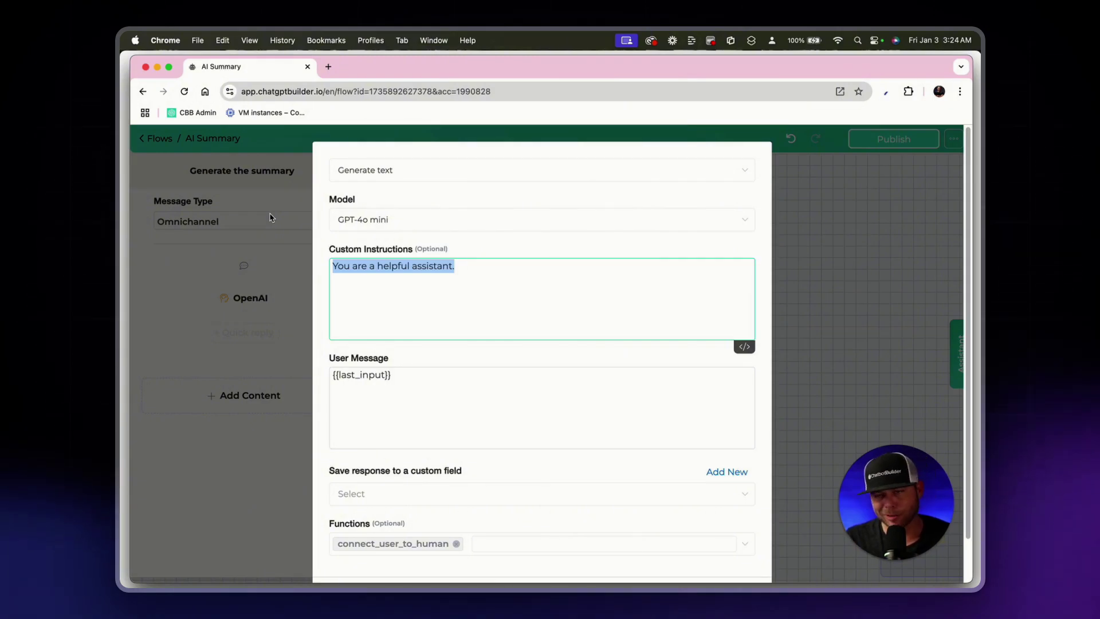
{"action": "key", "text": "BackSpace"}
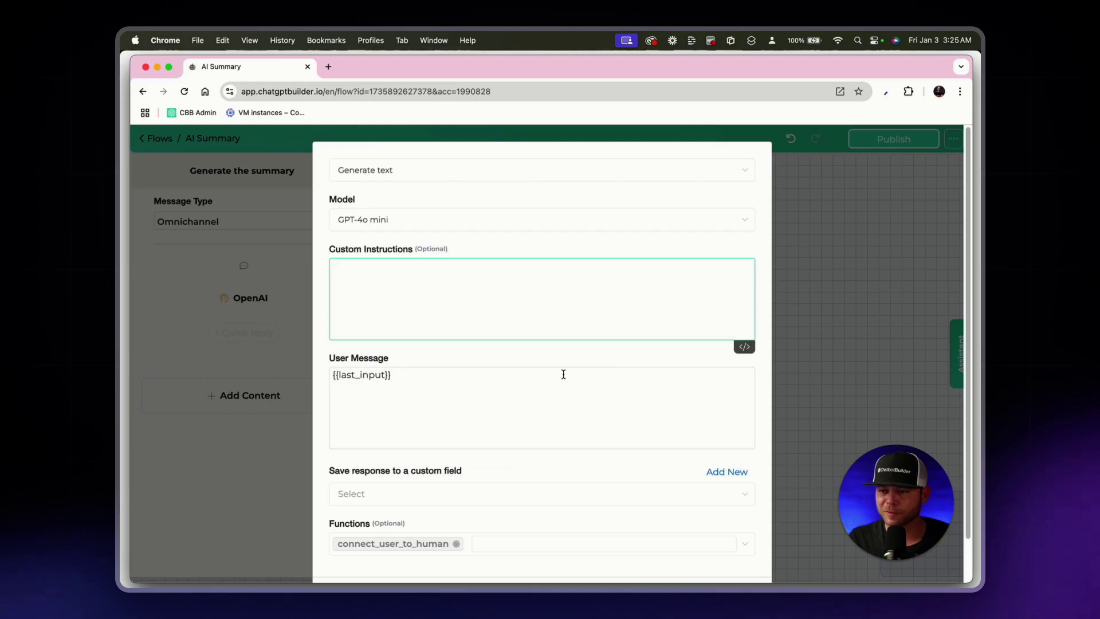
{"action": "key", "text": "super+v"}
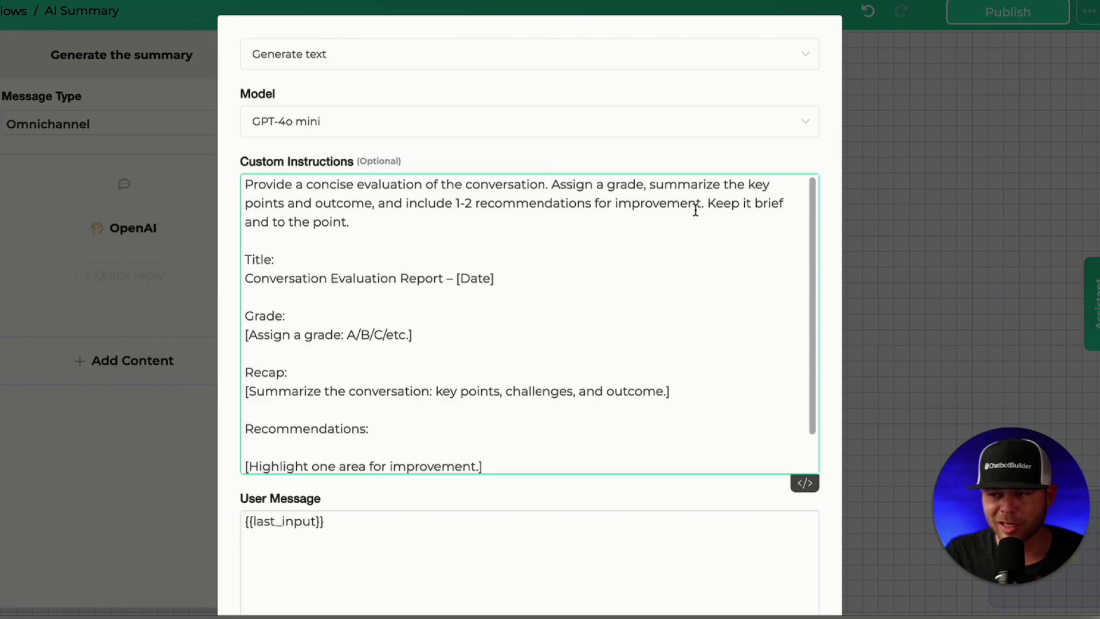
{"action": "scroll", "coordinate": [390, 248], "scroll_direction": "down", "scroll_amount": 2}
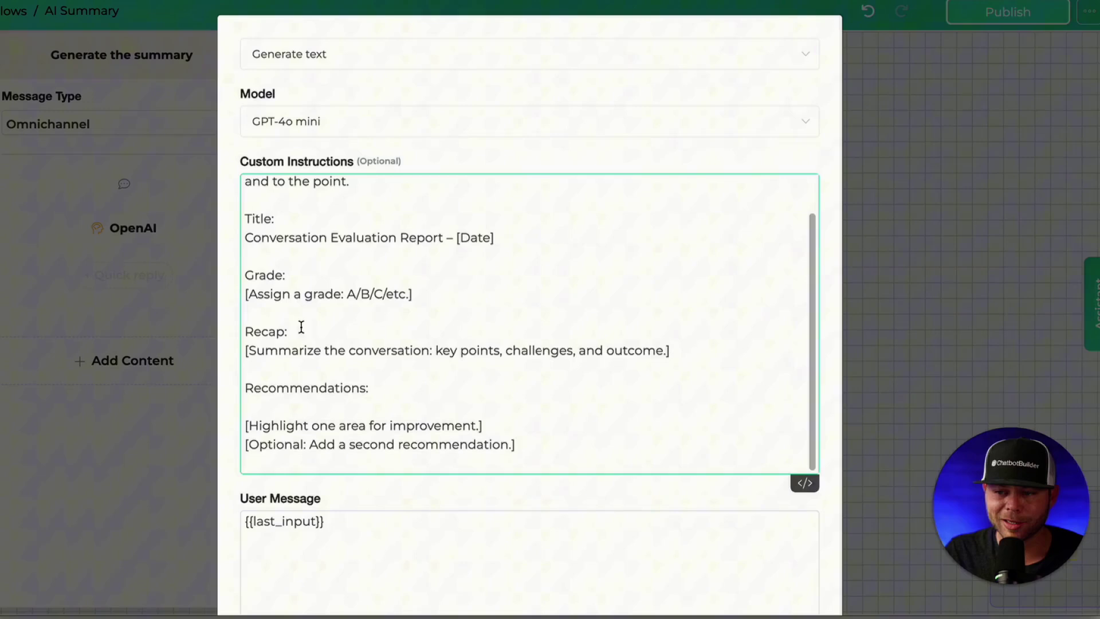
{"action": "scroll", "coordinate": [321, 338], "scroll_direction": "up", "scroll_amount": 2}
{"action": "scroll", "coordinate": [329, 345], "scroll_direction": "down", "scroll_amount": 2}
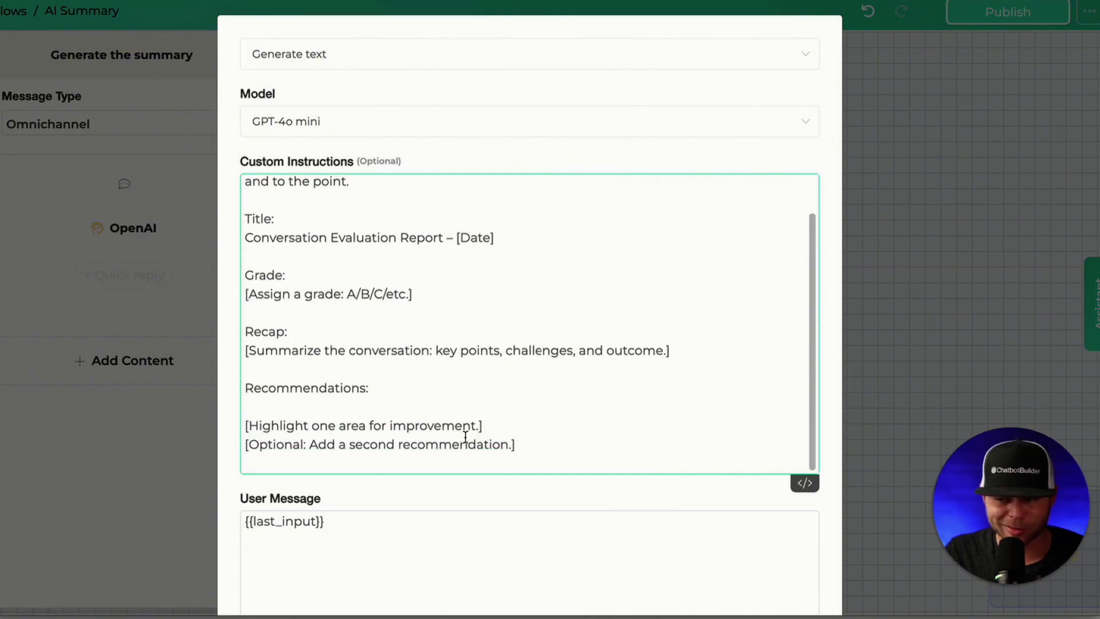
{"action": "key", "text": "super+plus"}
{"action": "scroll", "coordinate": [521, 464], "scroll_direction": "down", "scroll_amount": 3}
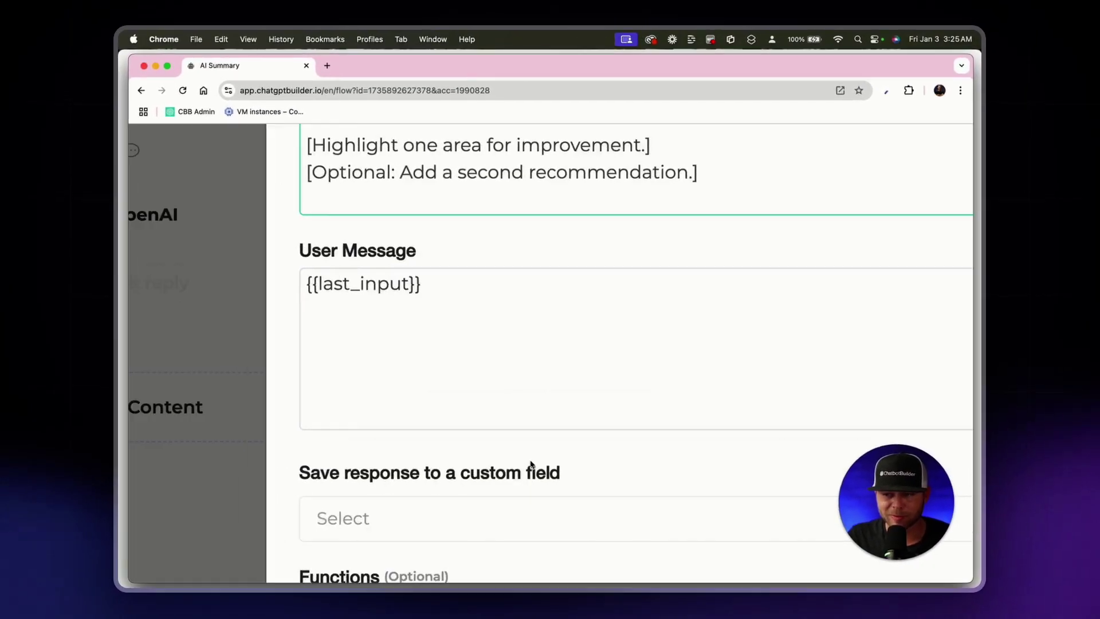
{"action": "scroll", "coordinate": [532, 465], "scroll_direction": "up", "scroll_amount": 3}
{"action": "key", "text": "super+minus"}
{"action": "key", "text": "super+minus"}
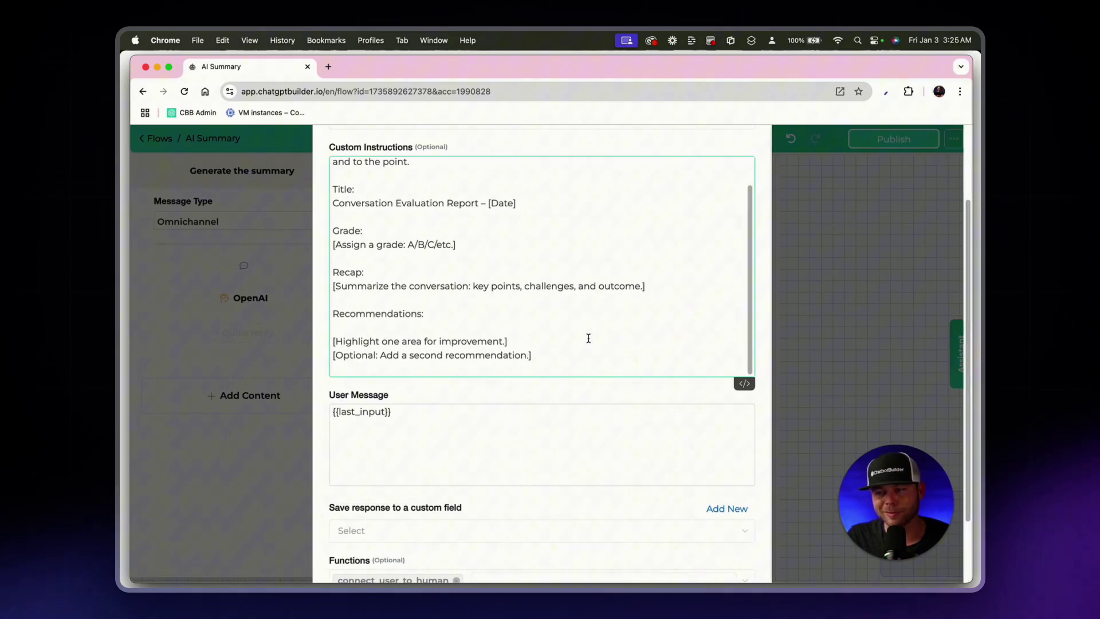
{"action": "scroll", "coordinate": [590, 335], "scroll_direction": "up", "scroll_amount": 1}
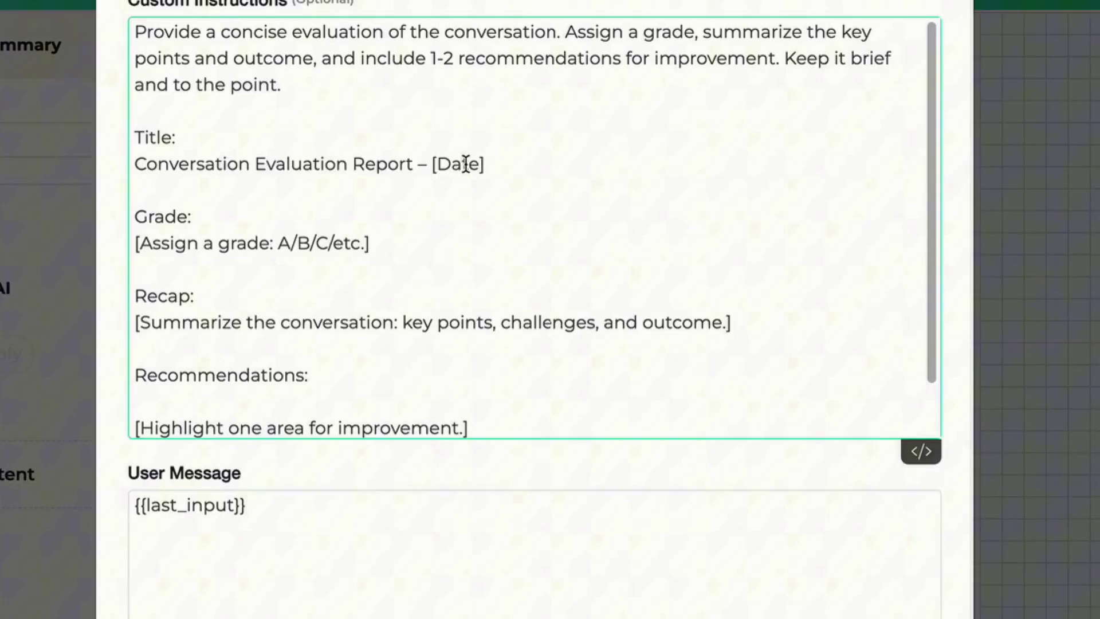
Step: Swap the [Date] placeholder on the Title line for the {{last_interaction}} variable
{"action": "left_click_drag", "start_coordinate": [425, 153], "coordinate": [521, 154]}
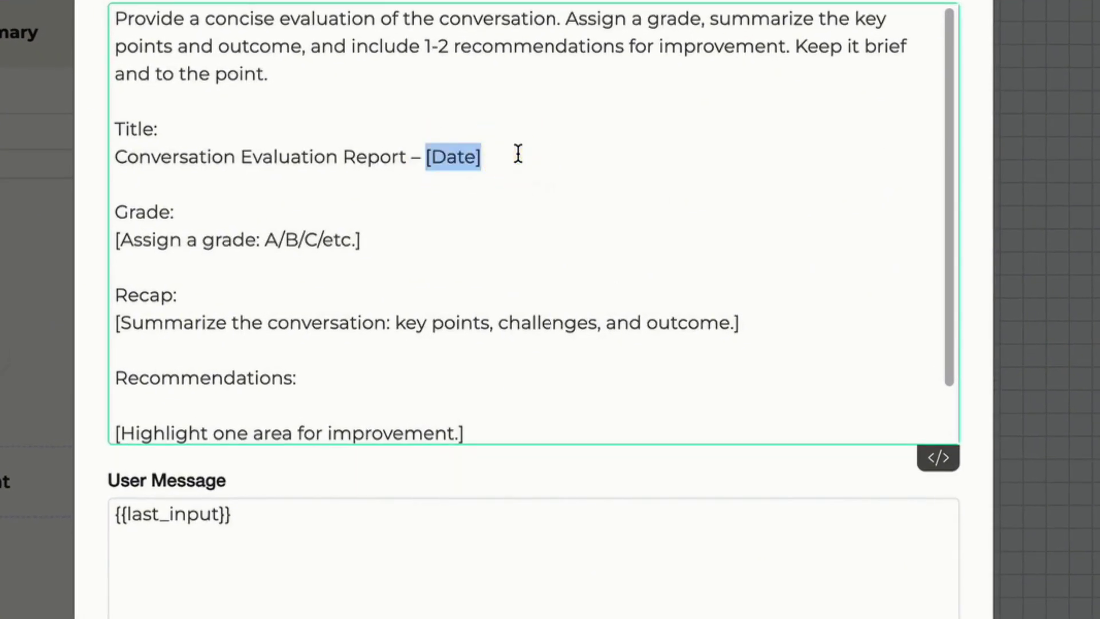
{"action": "key", "text": "BackSpace"}
{"action": "type", "text": "{"}
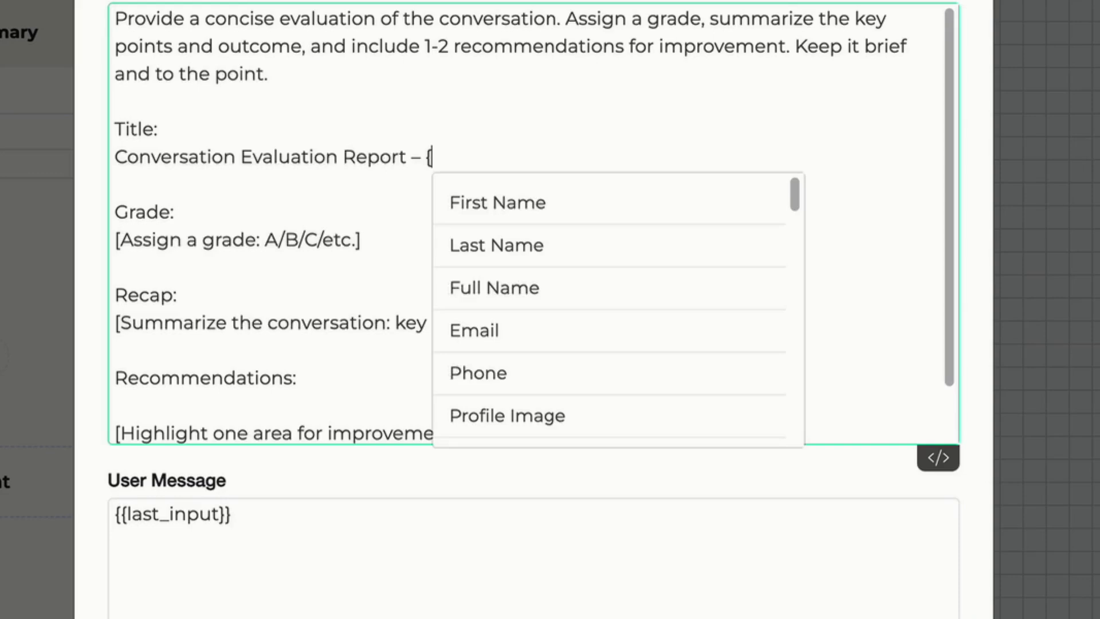
{"action": "type", "text": "{;as"}
{"action": "key", "text": "BackSpace"}
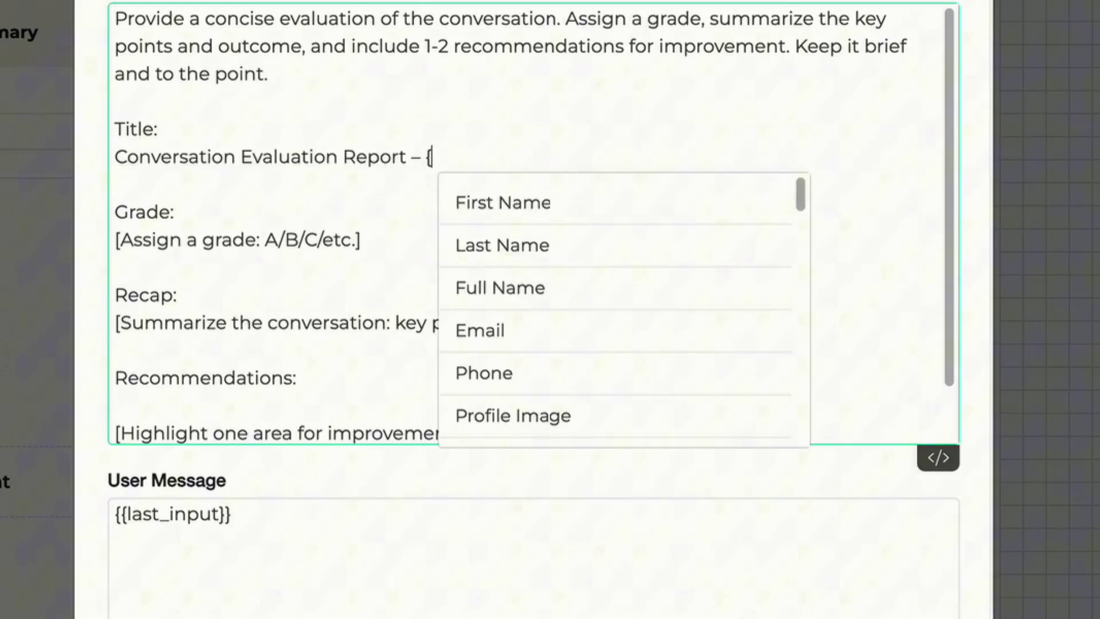
{"action": "type", "text": "las"}
{"action": "type", "text": "t_i"}
{"action": "key", "text": "Return"}
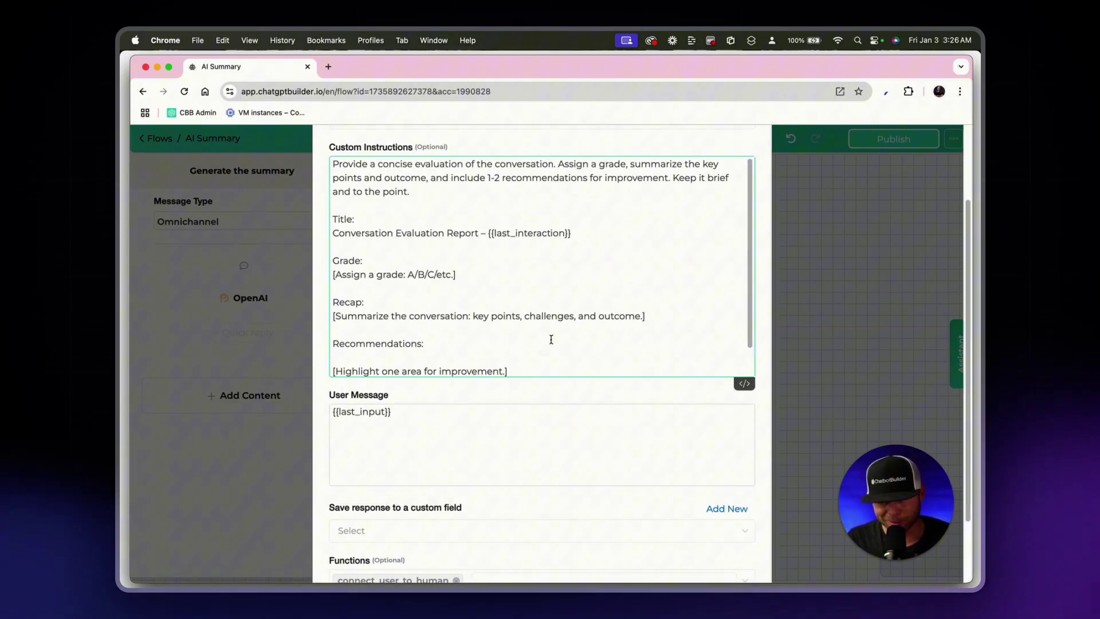
{"action": "scroll", "coordinate": [551, 339], "scroll_direction": "up", "scroll_amount": 2}
{"action": "scroll", "coordinate": [560, 305], "scroll_direction": "down", "scroll_amount": 2}
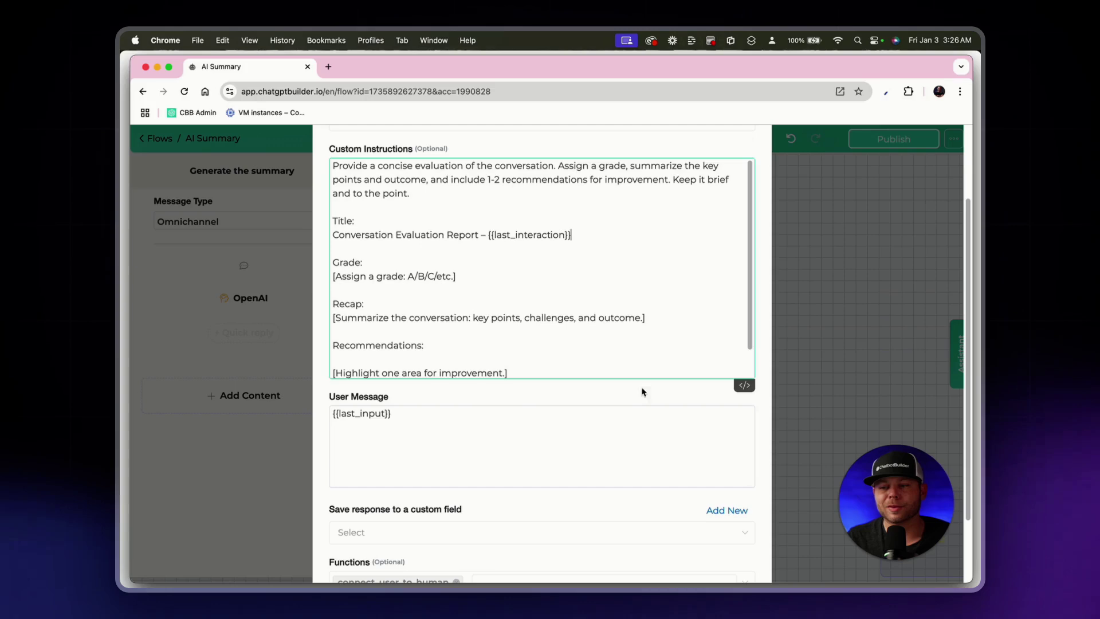
Step: Replace {{last_input}} in User Message with 'Here is the coversation history: {{chat_history}}'
{"action": "left_click", "coordinate": [436, 414]}
{"action": "key", "text": "super+a"}
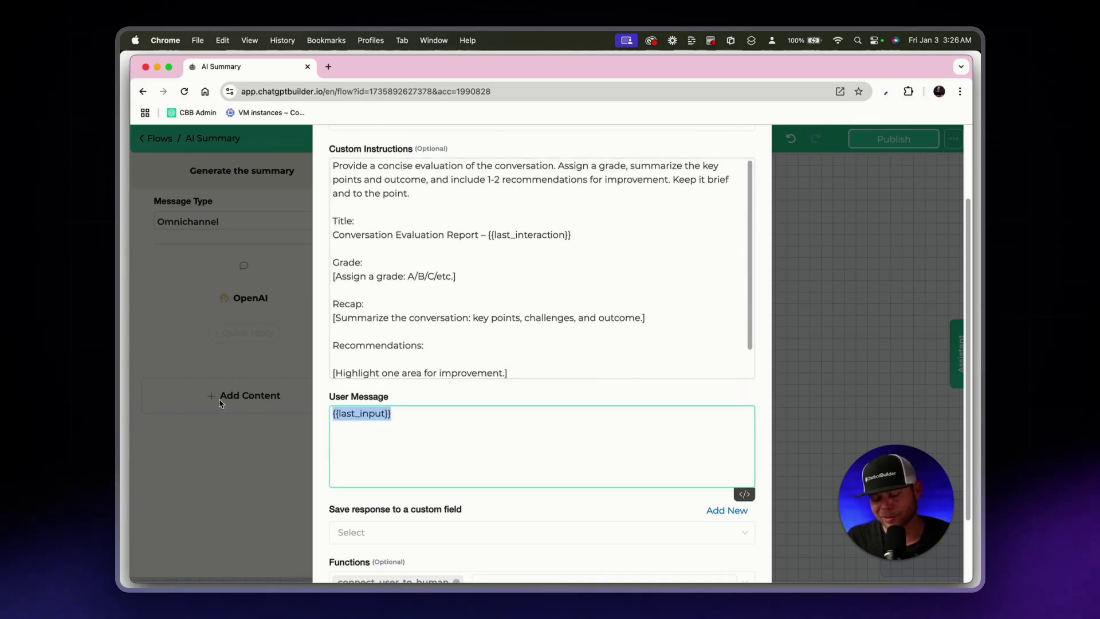
{"action": "key", "text": "BackSpace"}
{"action": "type", "text": "Here is the "}
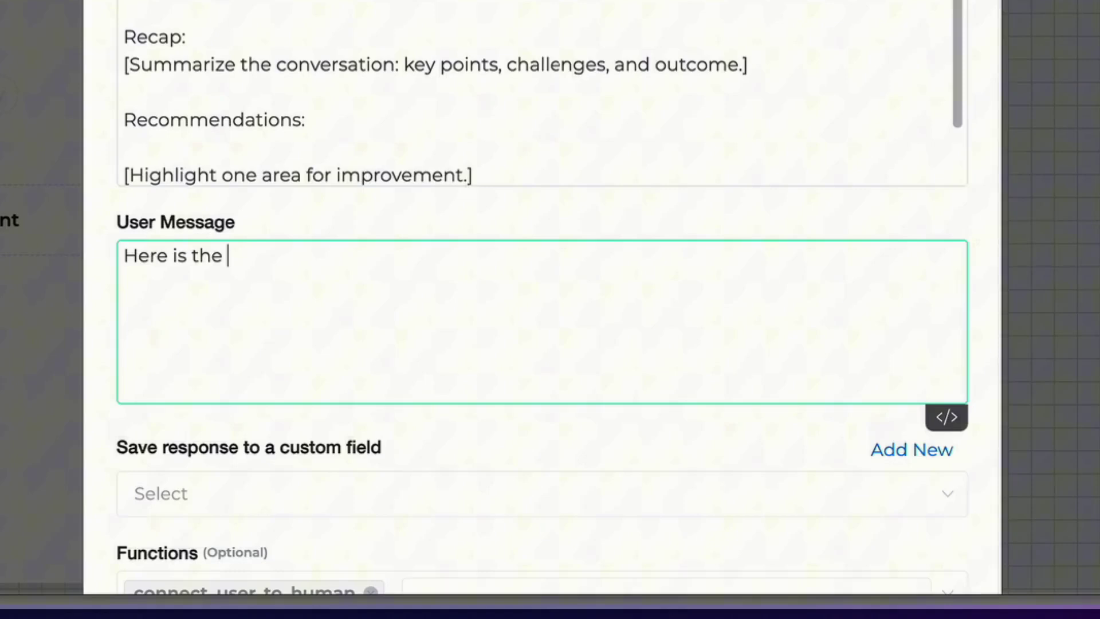
{"action": "type", "text": "coversation "}
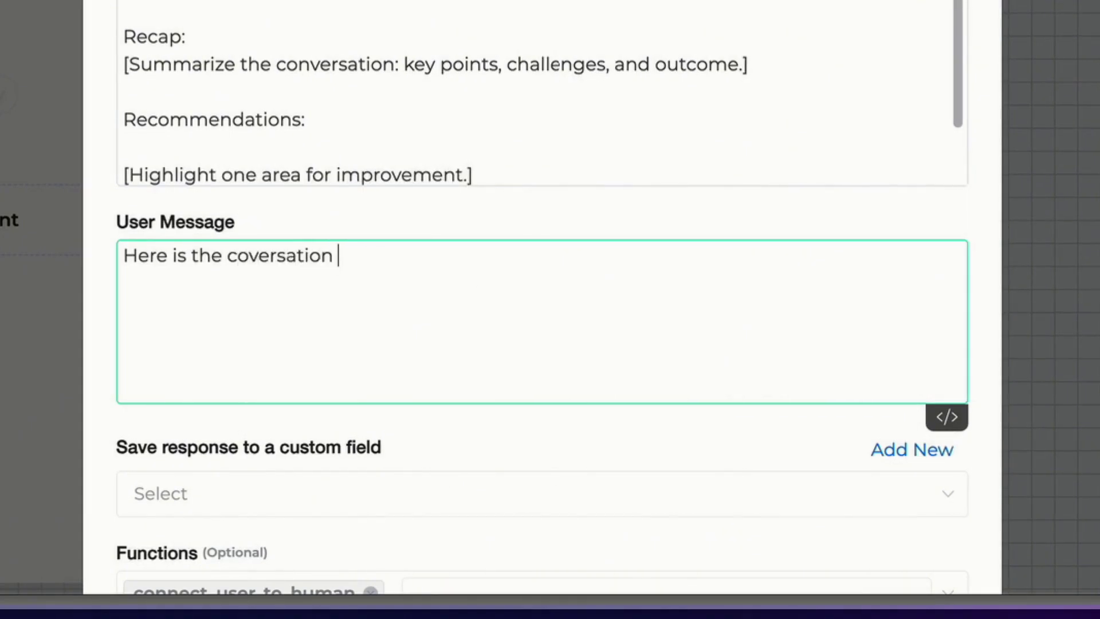
{"action": "type", "text": "histr"}
{"action": "key", "text": "BackSpace"}
{"action": "type", "text": "oryL:"}
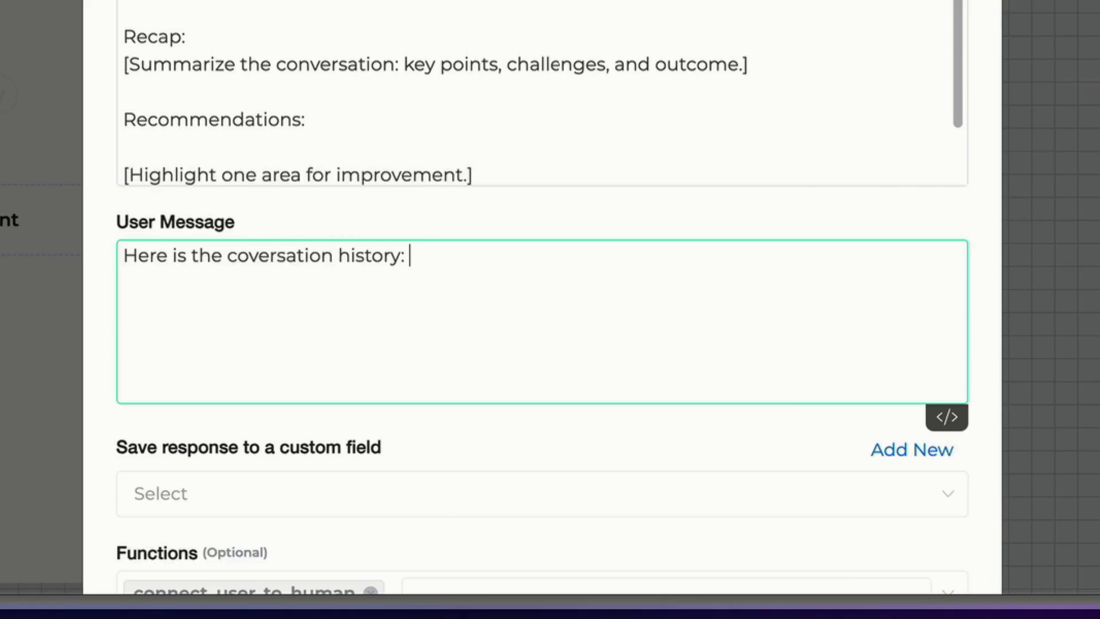
{"action": "type", "text": " {"}
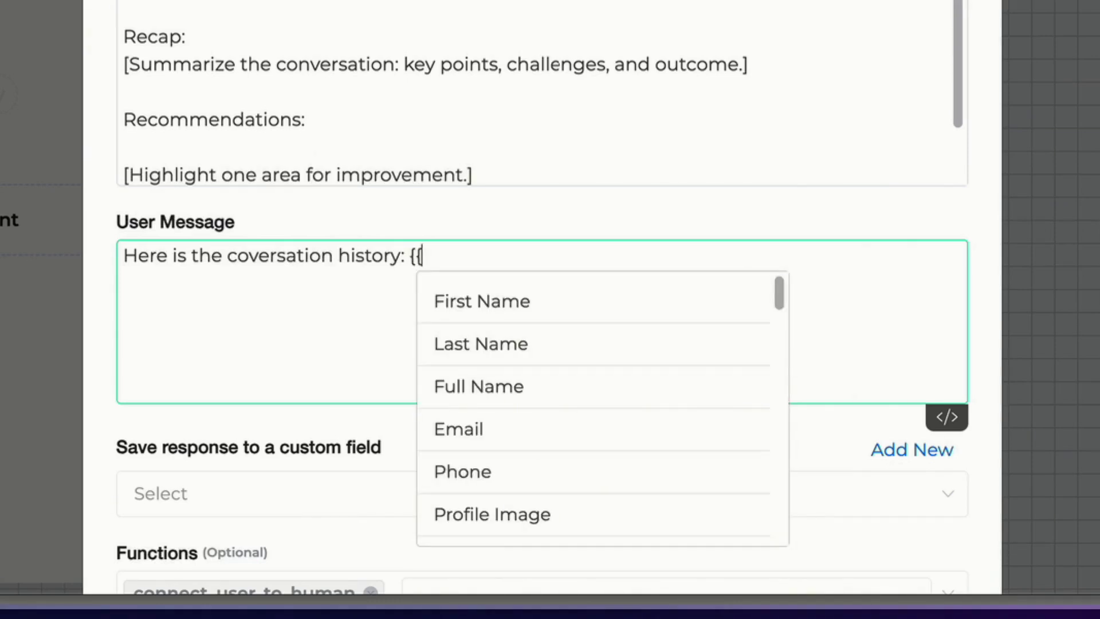
{"action": "type", "text": "{chat_histo"}
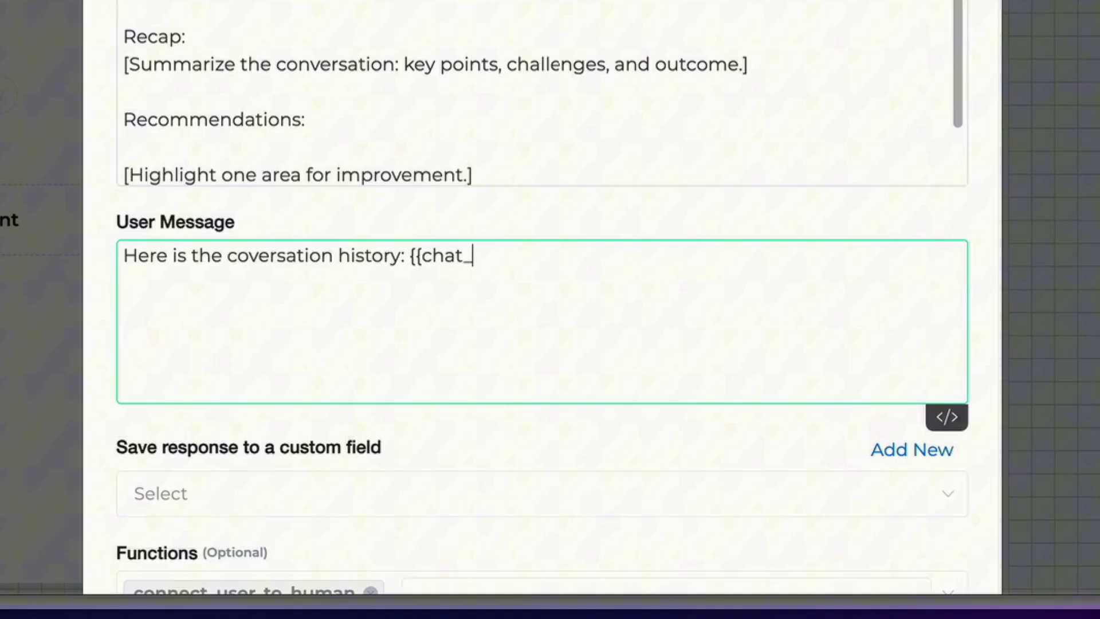
{"action": "type", "text": "ry"}
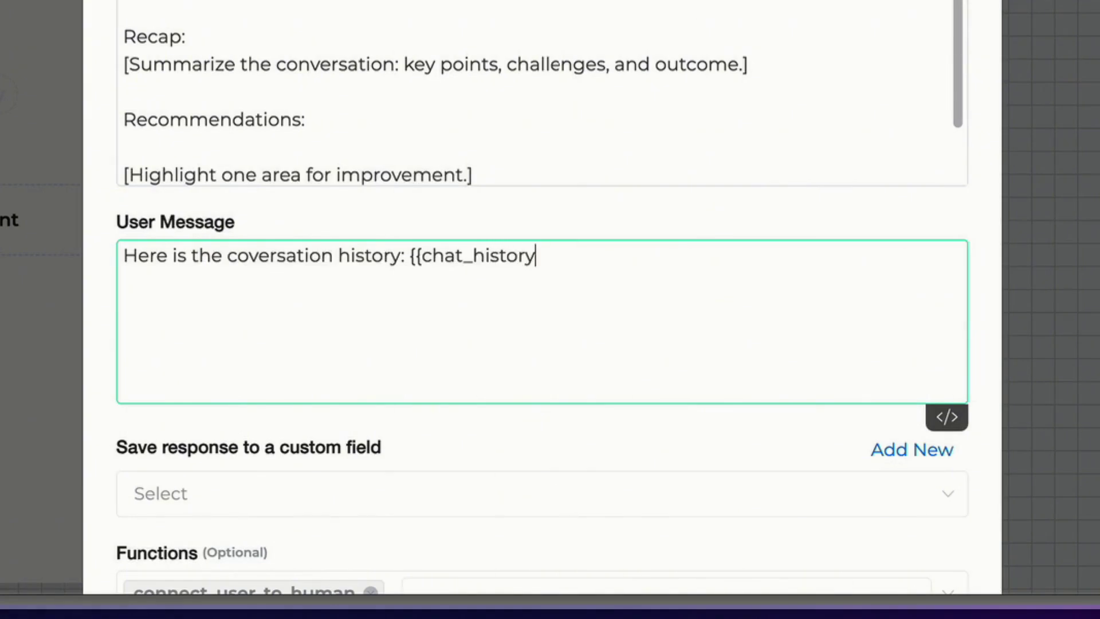
{"action": "type", "text": "}}"}
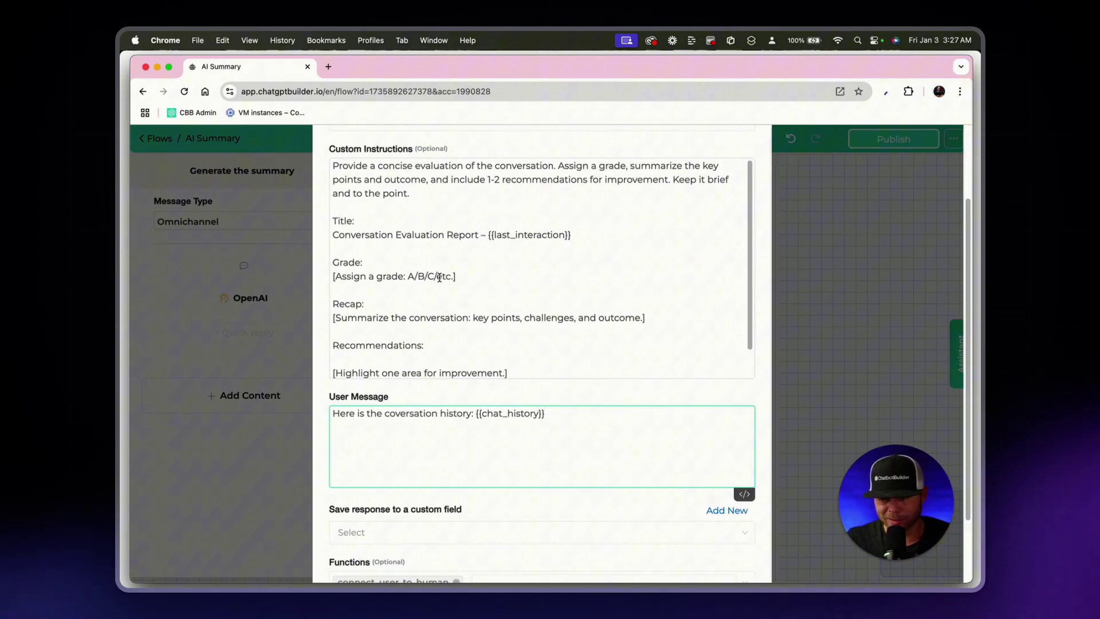
Step: Remove the connect_user_to_human function and save the response to a new ai_summary custom field
{"action": "scroll", "coordinate": [453, 470], "scroll_direction": "down", "scroll_amount": 3}
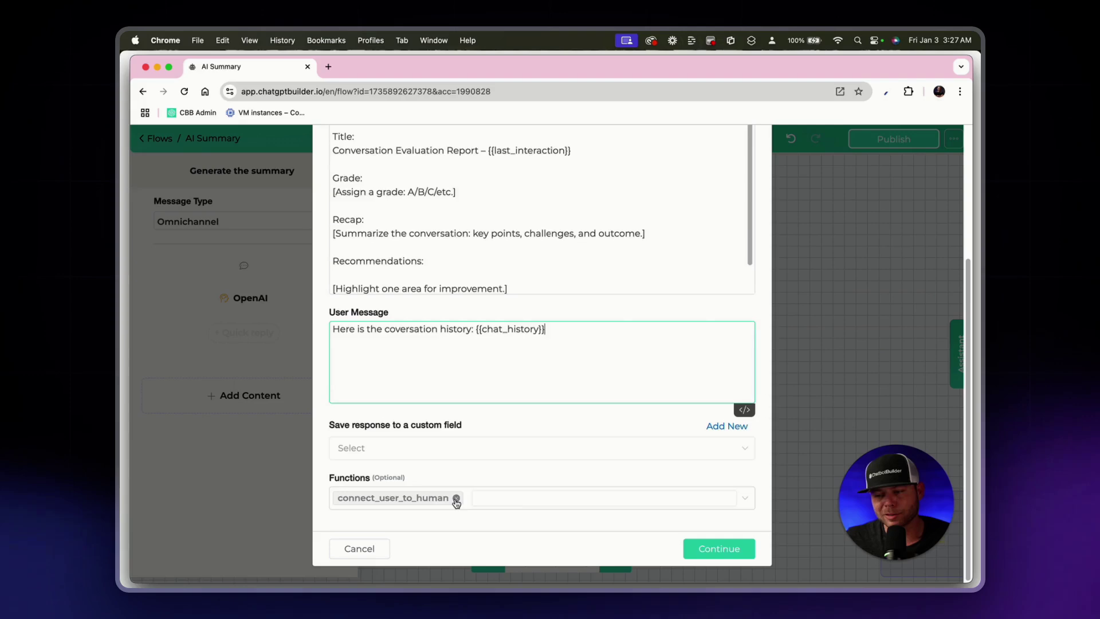
{"action": "left_click", "coordinate": [456, 499]}
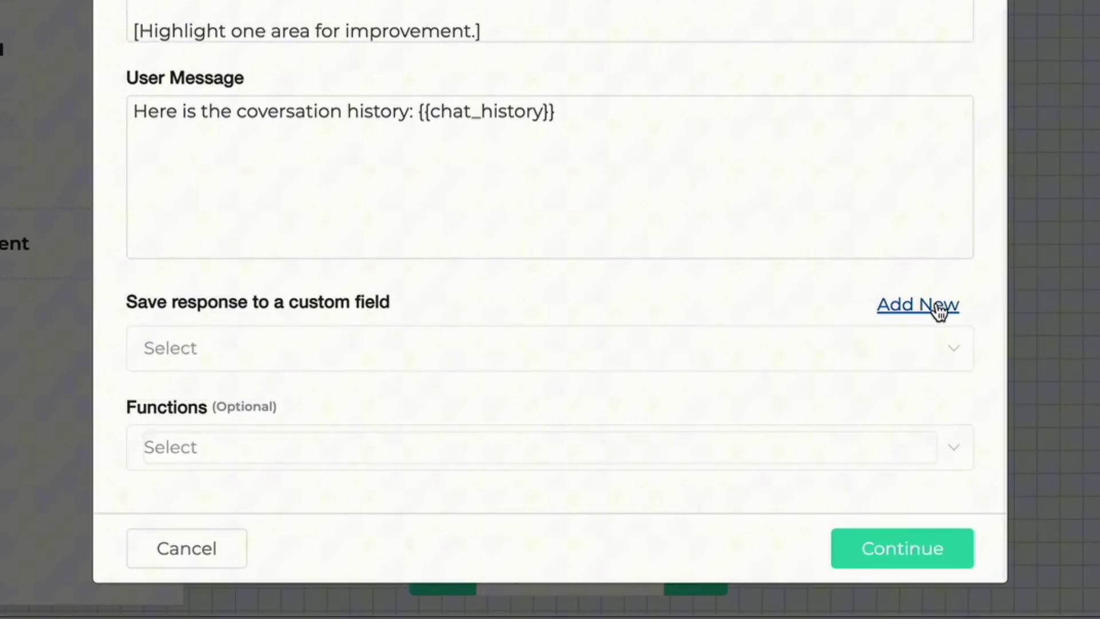
{"action": "left_click", "coordinate": [940, 309]}
{"action": "left_click", "coordinate": [437, 238]}
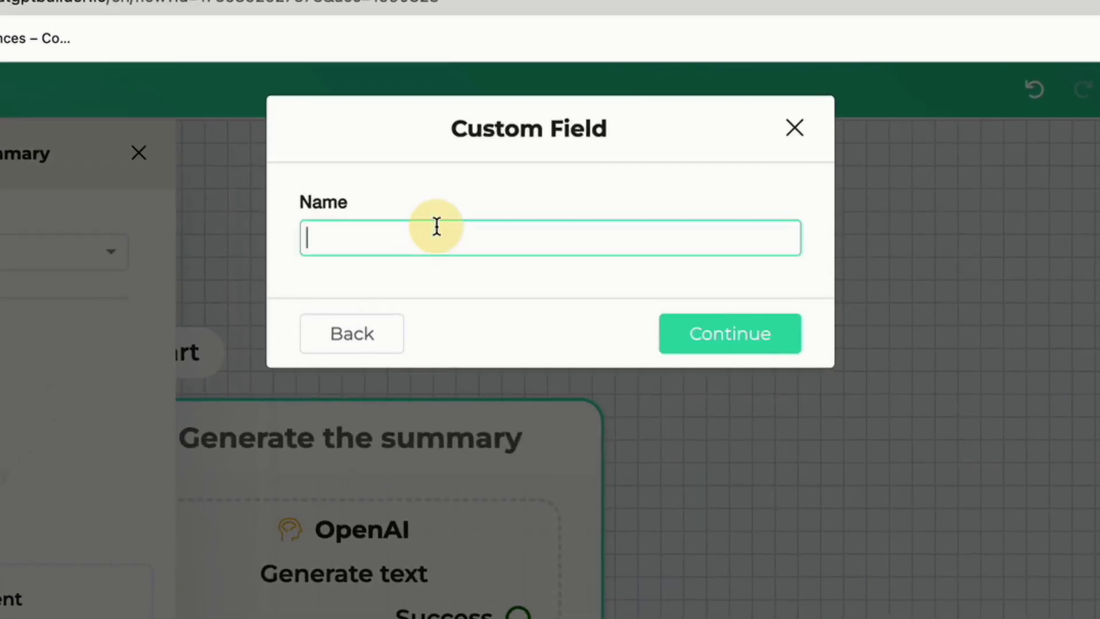
{"action": "type", "text": "ai_"}
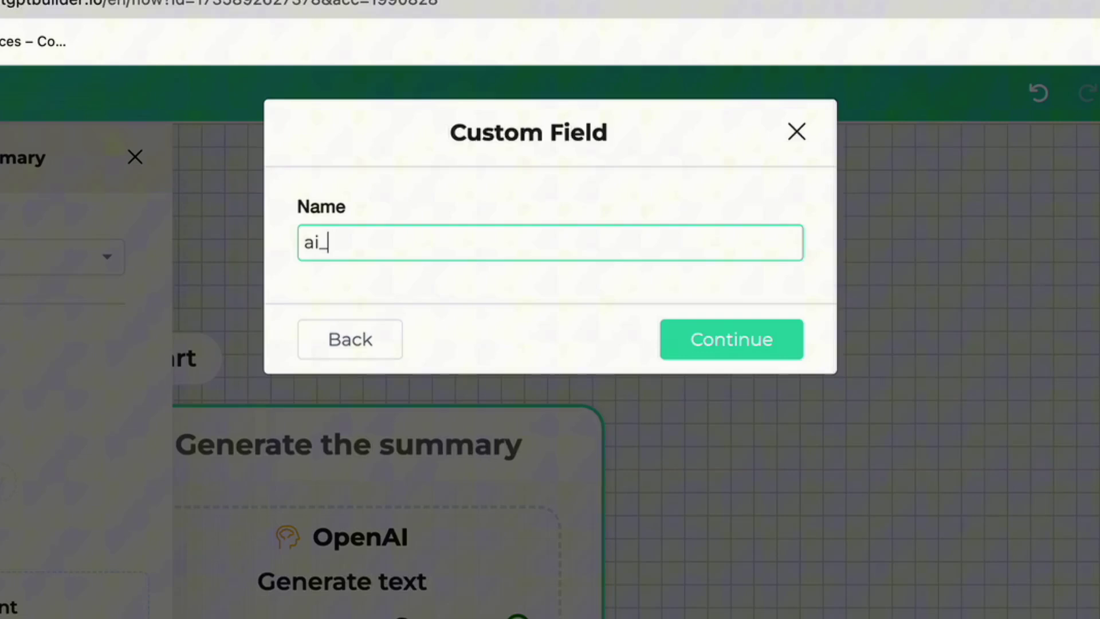
{"action": "type", "text": "summary"}
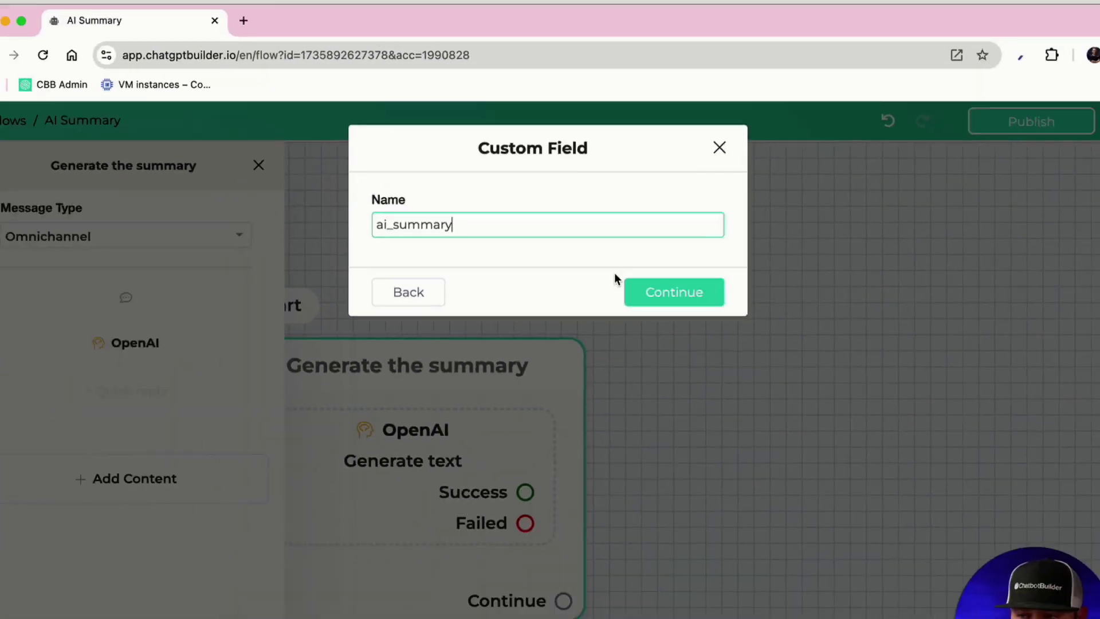
{"action": "left_click", "coordinate": [731, 340]}
Step: Save the OpenAI Generate text action settings
{"action": "scroll", "coordinate": [522, 229], "scroll_direction": "down", "scroll_amount": 3}
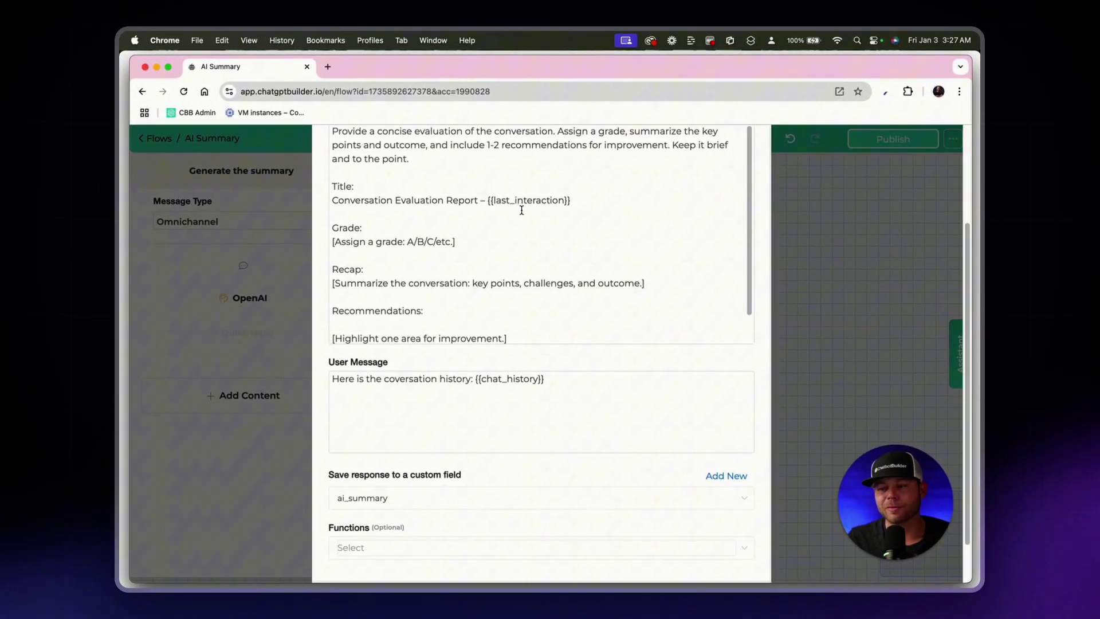
{"action": "scroll", "coordinate": [550, 223], "scroll_direction": "down", "scroll_amount": 3}
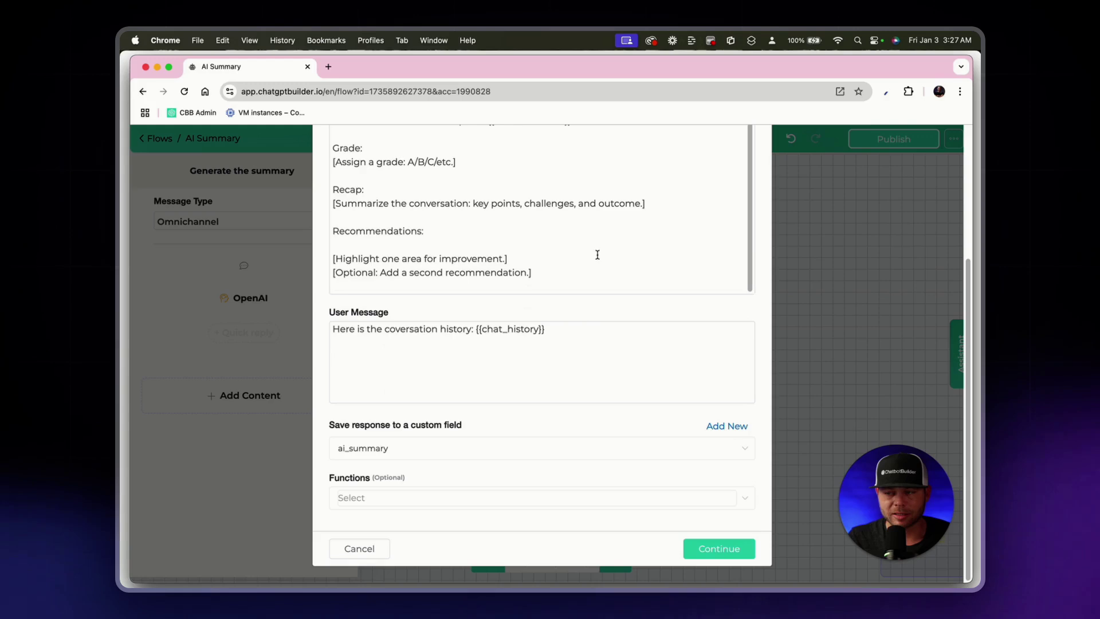
{"action": "scroll", "coordinate": [663, 309], "scroll_direction": "up", "scroll_amount": 3}
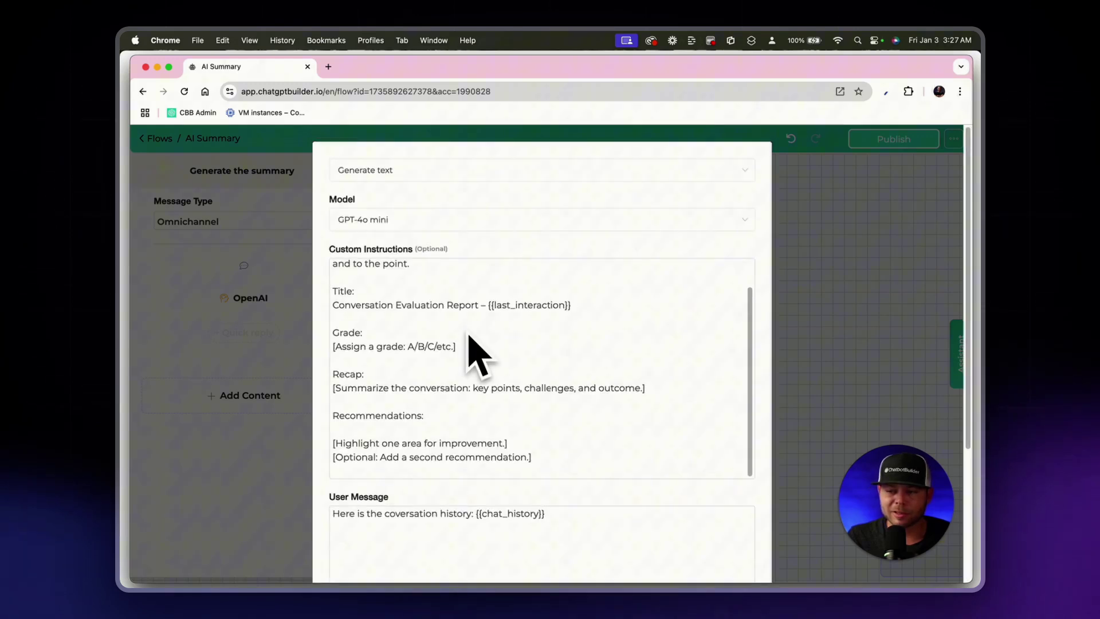
{"action": "scroll", "coordinate": [513, 334], "scroll_direction": "down", "scroll_amount": 3}
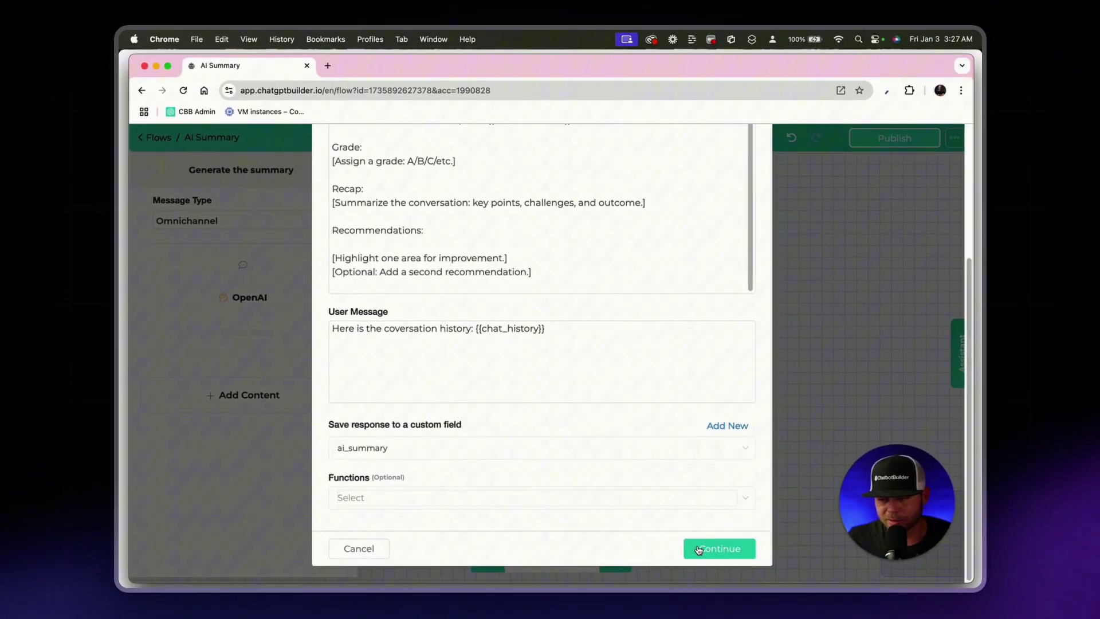
{"action": "left_click", "coordinate": [704, 549]}
Step: Link a new message step from Generate the summary's Continue output, named 'Send the AI Summary'
{"action": "left_click", "coordinate": [423, 227]}
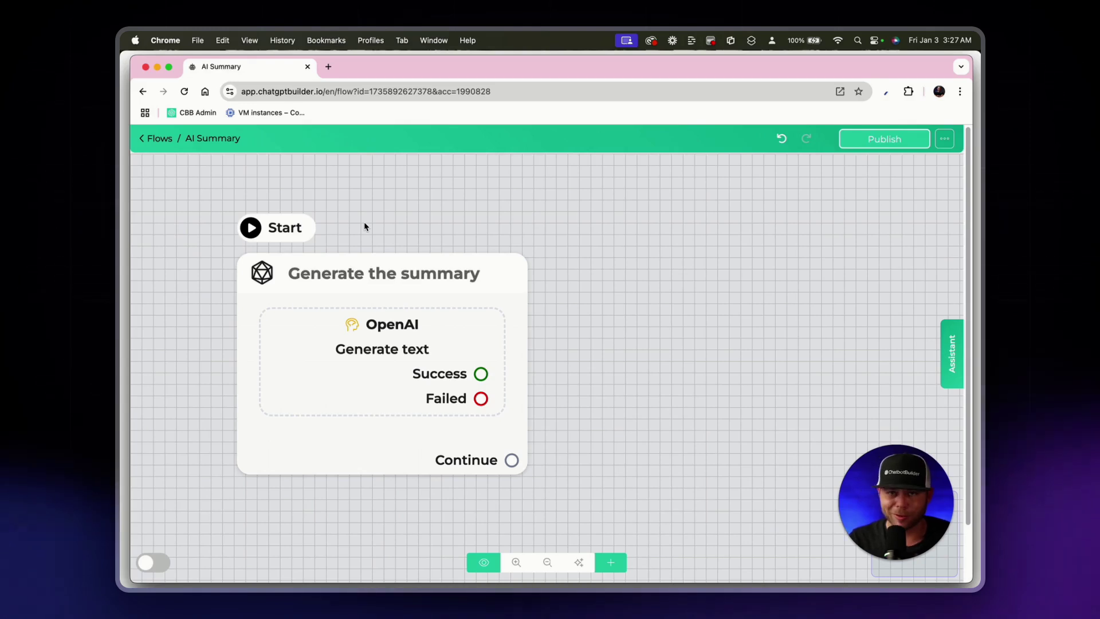
{"action": "scroll", "coordinate": [364, 226], "scroll_direction": "down", "scroll_amount": 5}
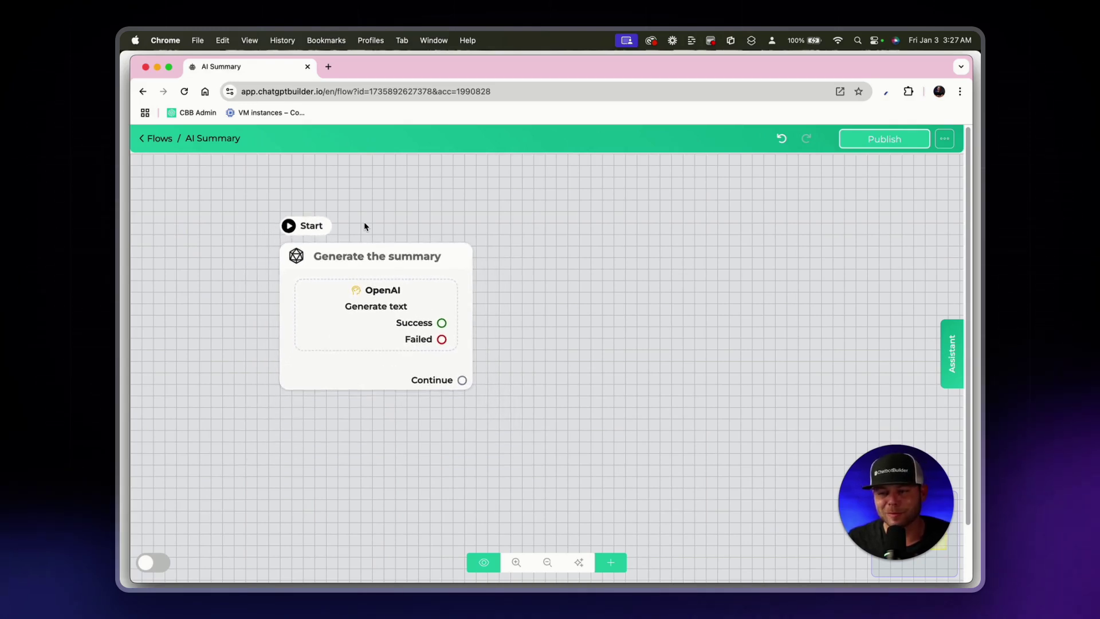
{"action": "scroll", "coordinate": [408, 224], "scroll_direction": "up", "scroll_amount": 1}
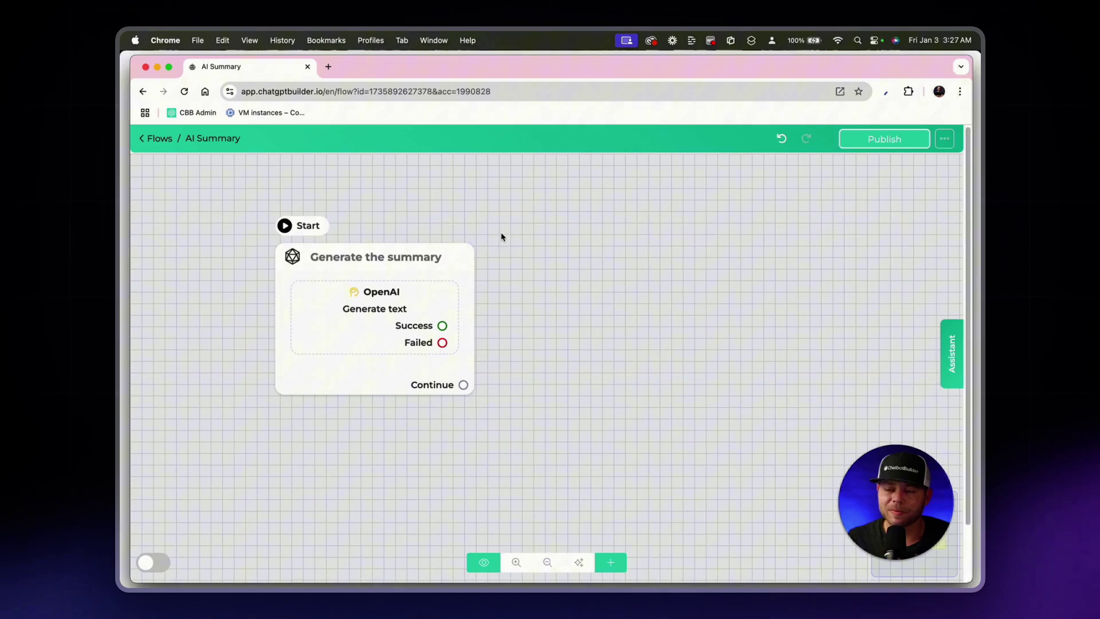
{"action": "left_click_drag", "start_coordinate": [463, 384], "coordinate": [540, 278]}
{"action": "left_click", "coordinate": [253, 176]}
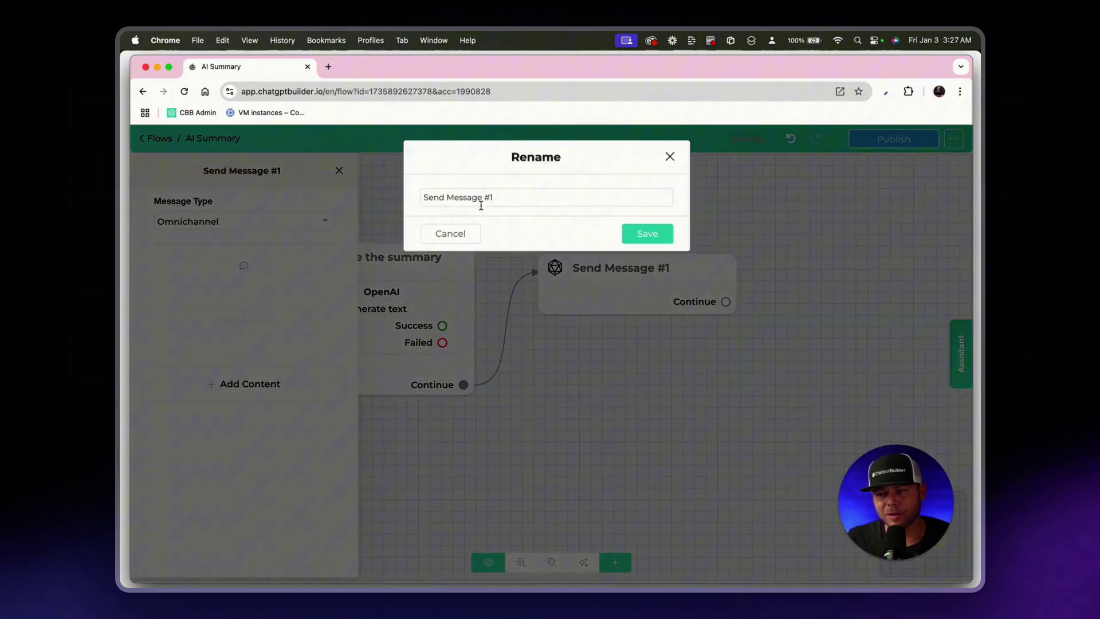
{"action": "type", "text": "Send the"}
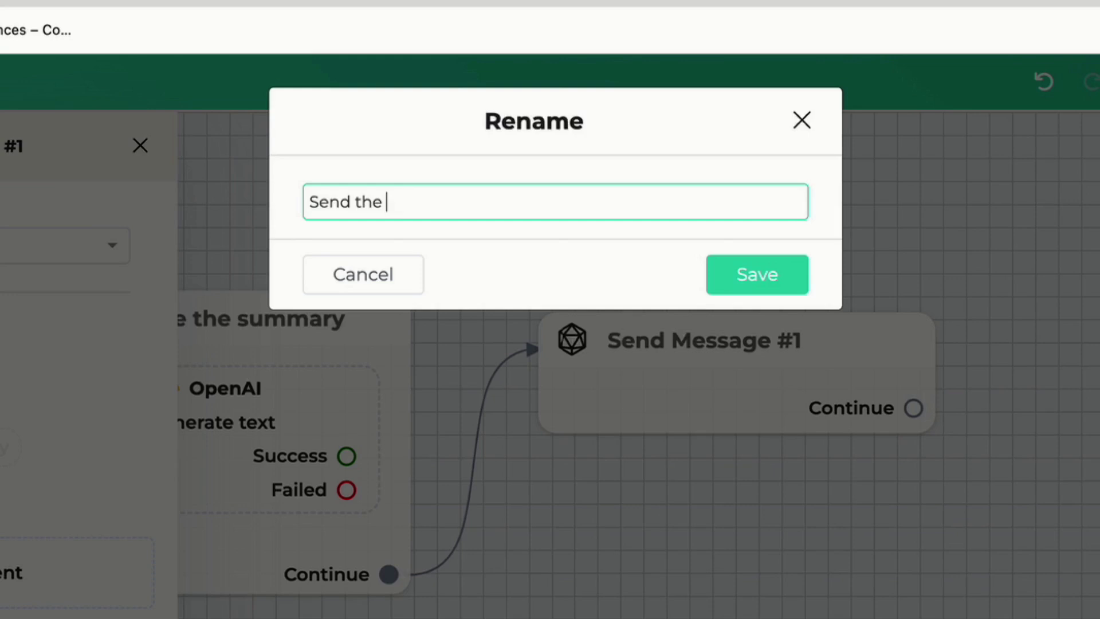
{"action": "type", "text": " AI Summary"}
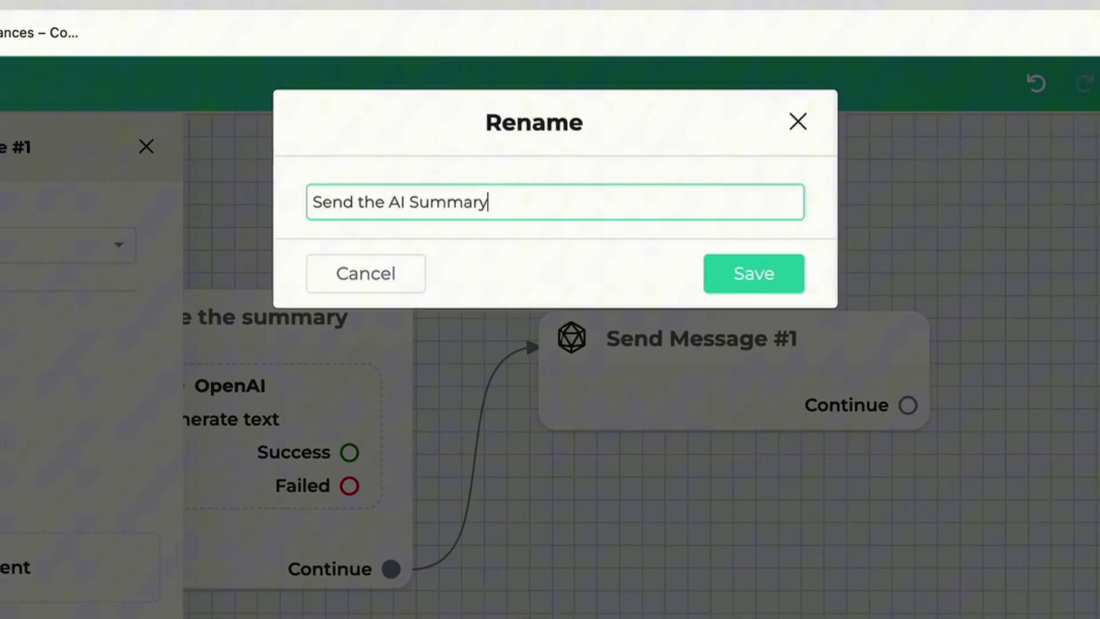
{"action": "key", "text": "Return"}
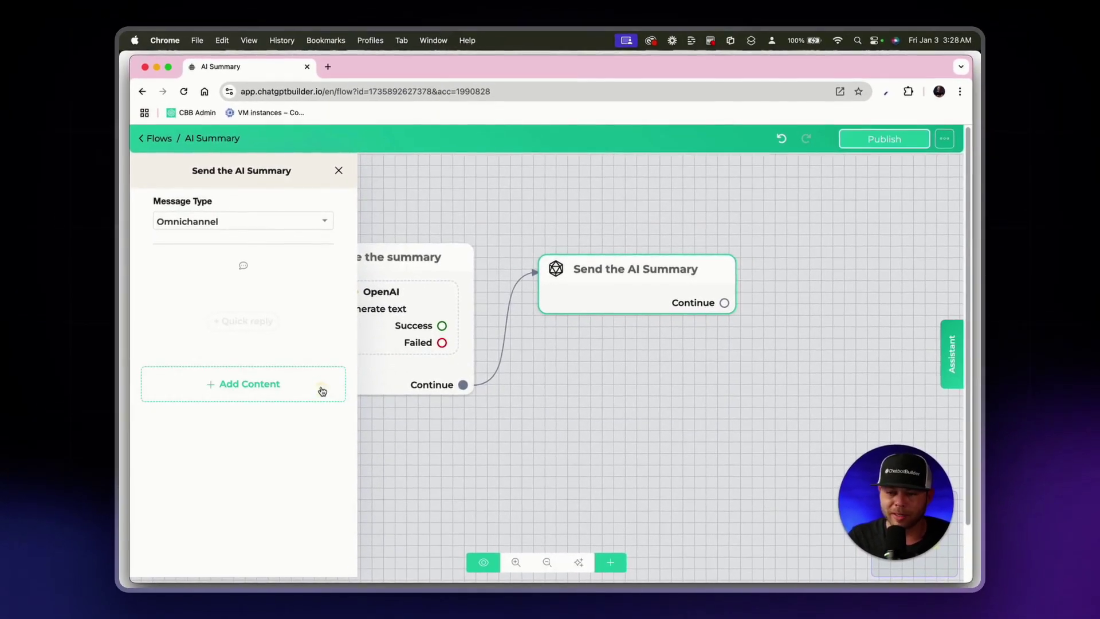
Step: Add a Notify Admins action to Send the AI Summary and choose the admin to notify
{"action": "left_click", "coordinate": [322, 391]}
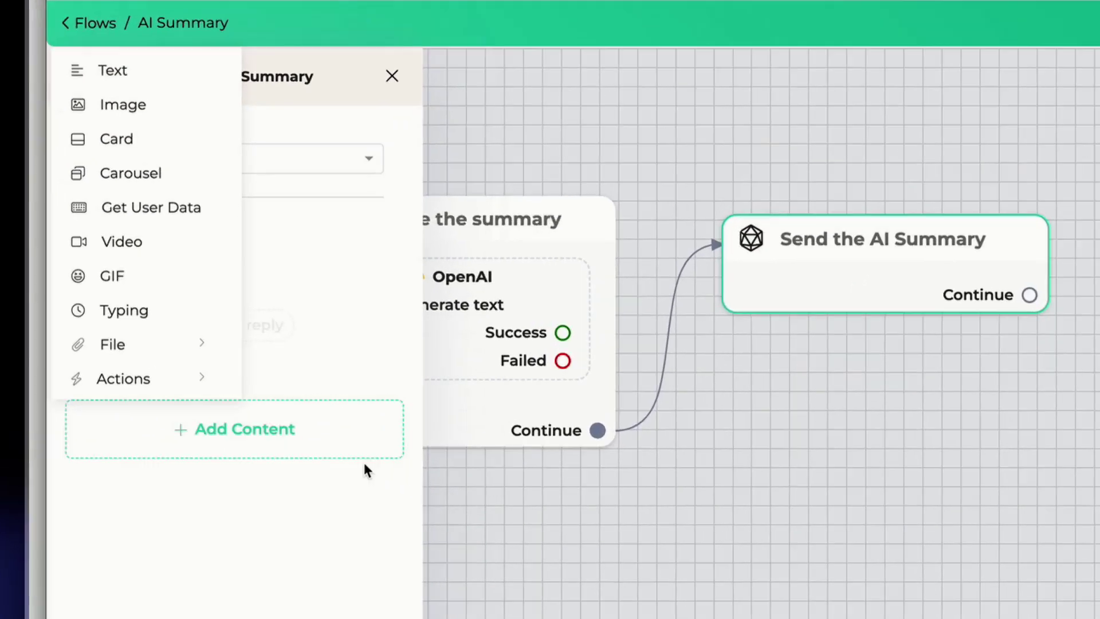
{"action": "mouse_move", "coordinate": [210, 356]}
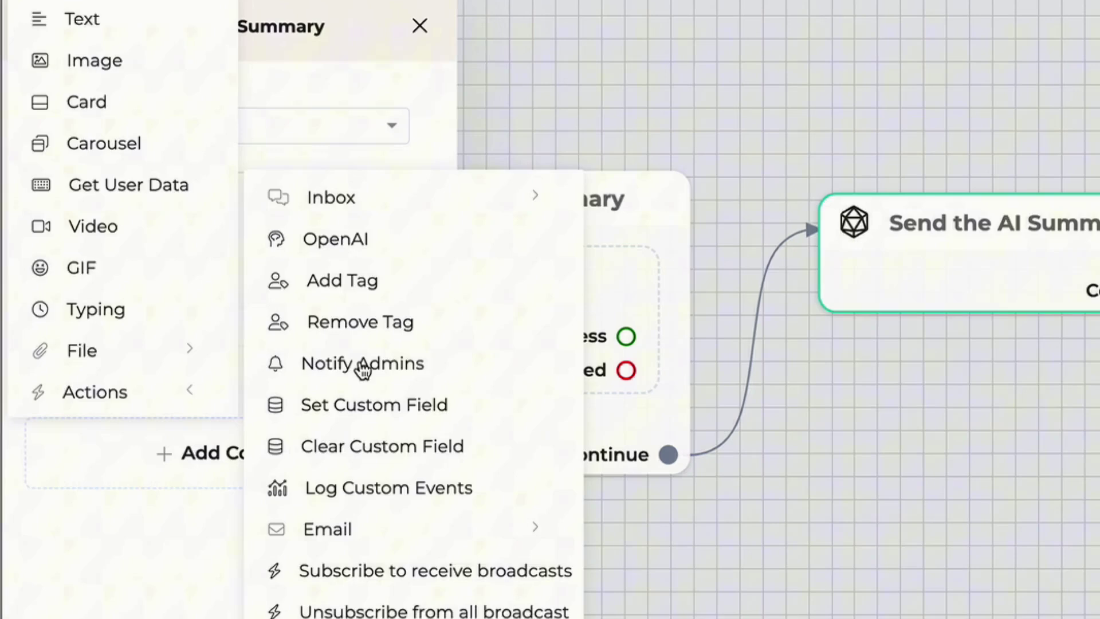
{"action": "left_click", "coordinate": [363, 367]}
{"action": "left_click", "coordinate": [388, 319]}
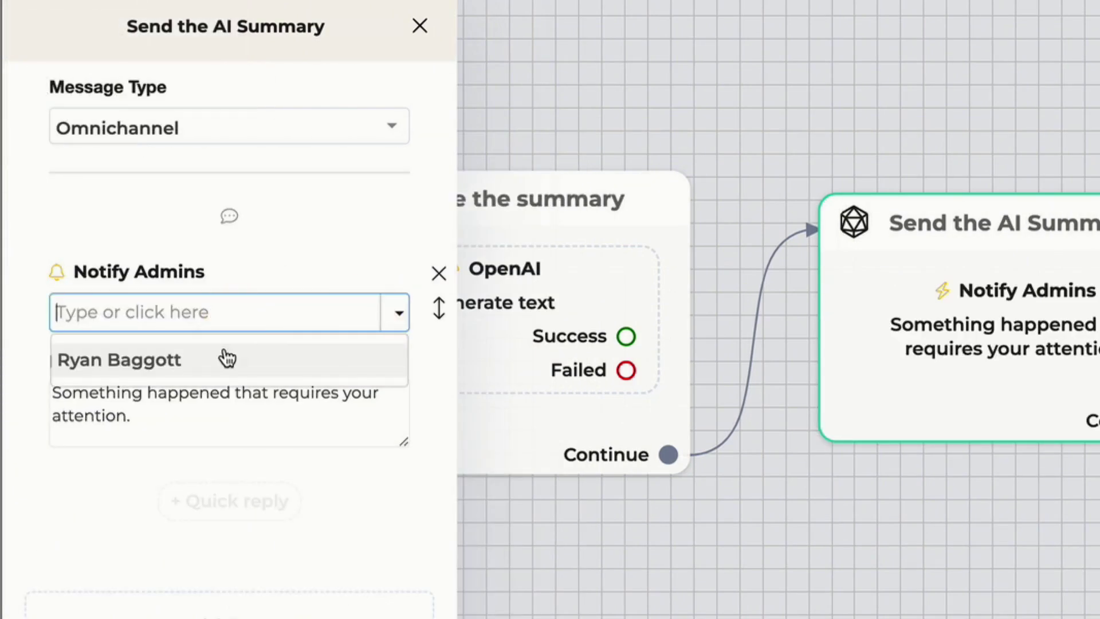
{"action": "left_click", "coordinate": [226, 359]}
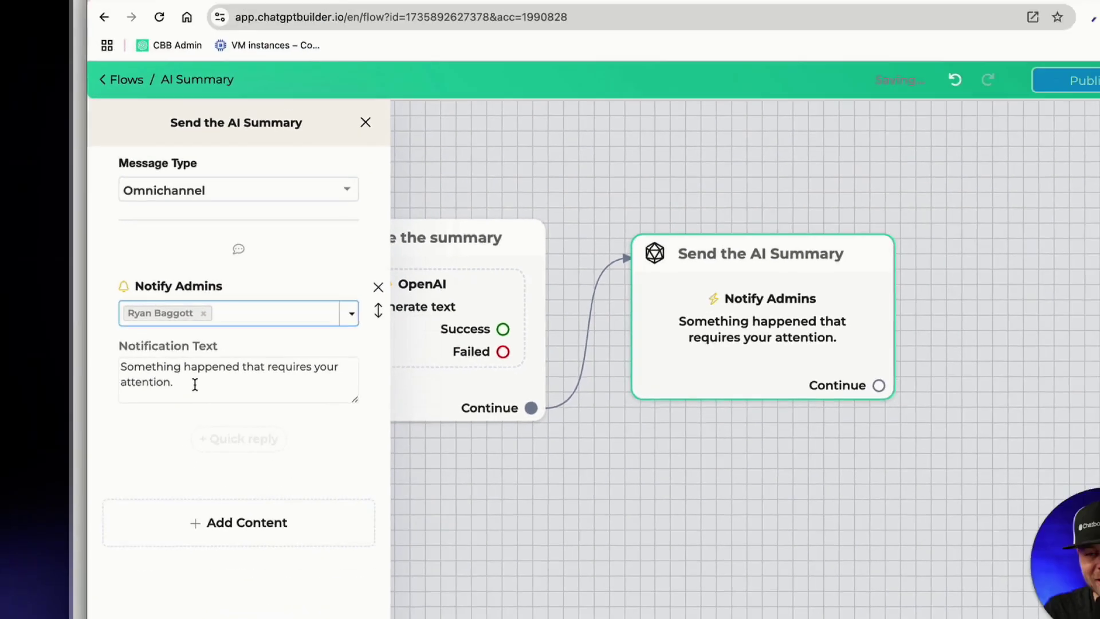
Step: Write the notification 'Chat ended with {{full_name}}' plus {{ai_summary}}, enlarging the text box
{"action": "left_click", "coordinate": [195, 385]}
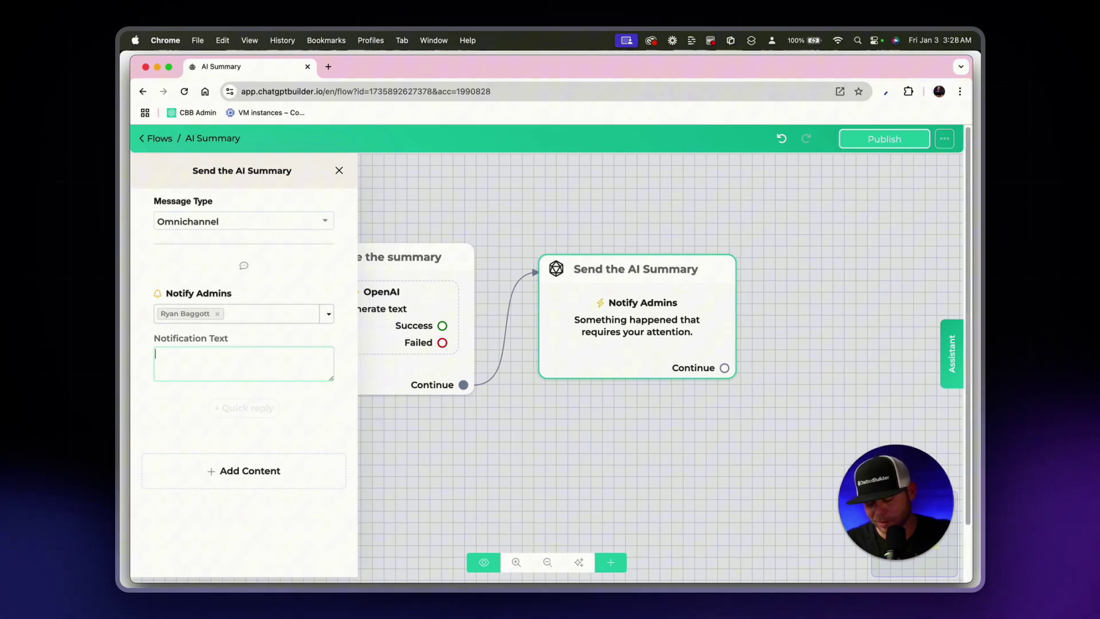
{"action": "type", "text": "Chat end"}
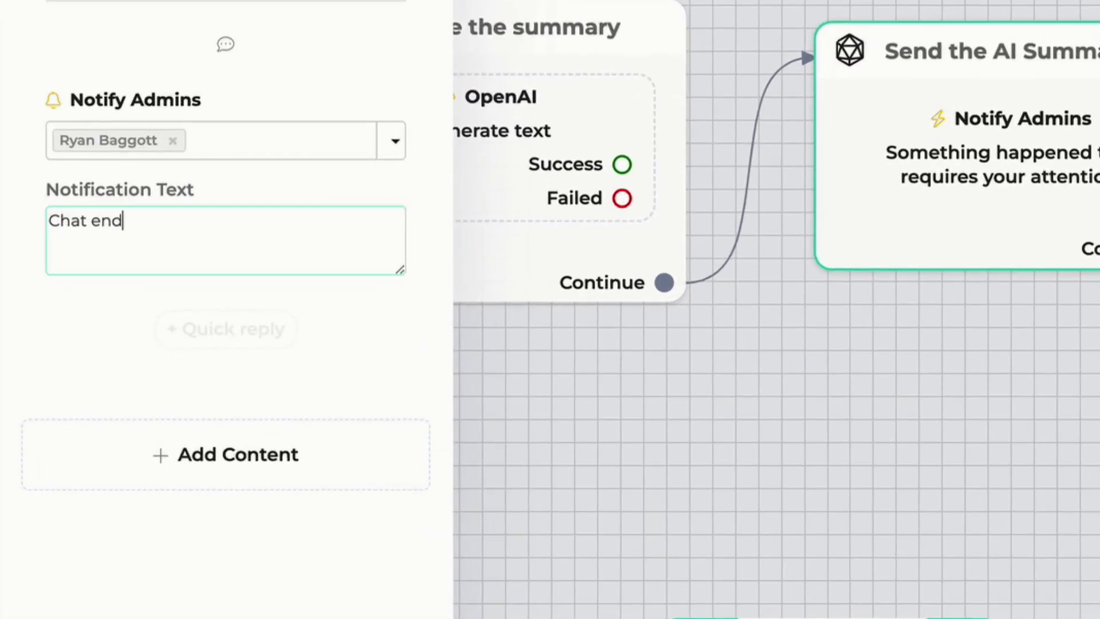
{"action": "type", "text": "ed with"}
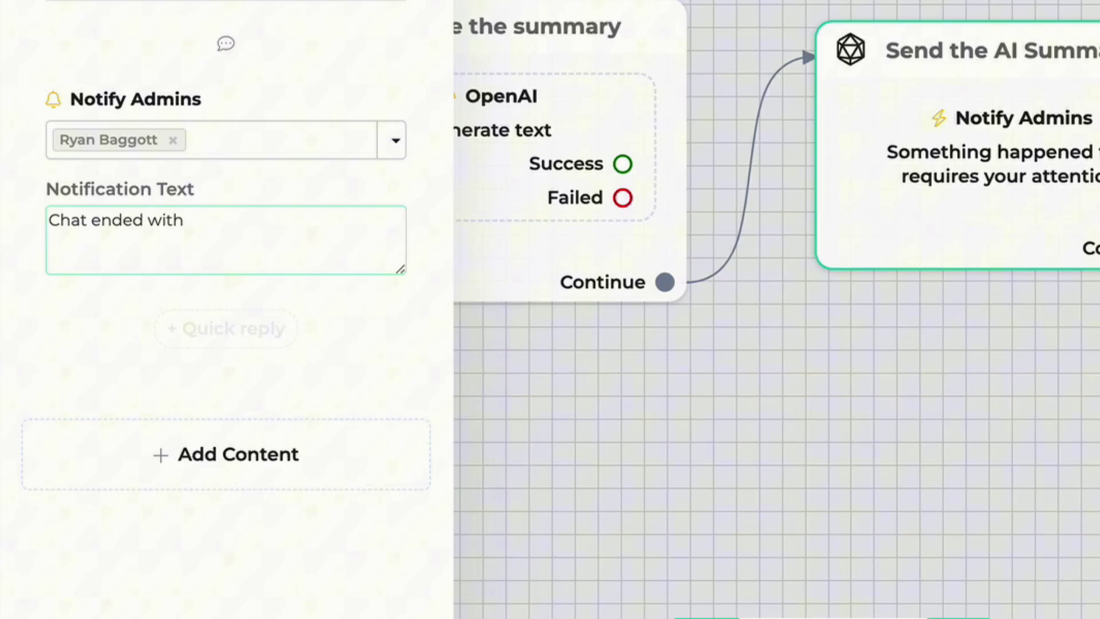
{"action": "type", "text": " {fu"}
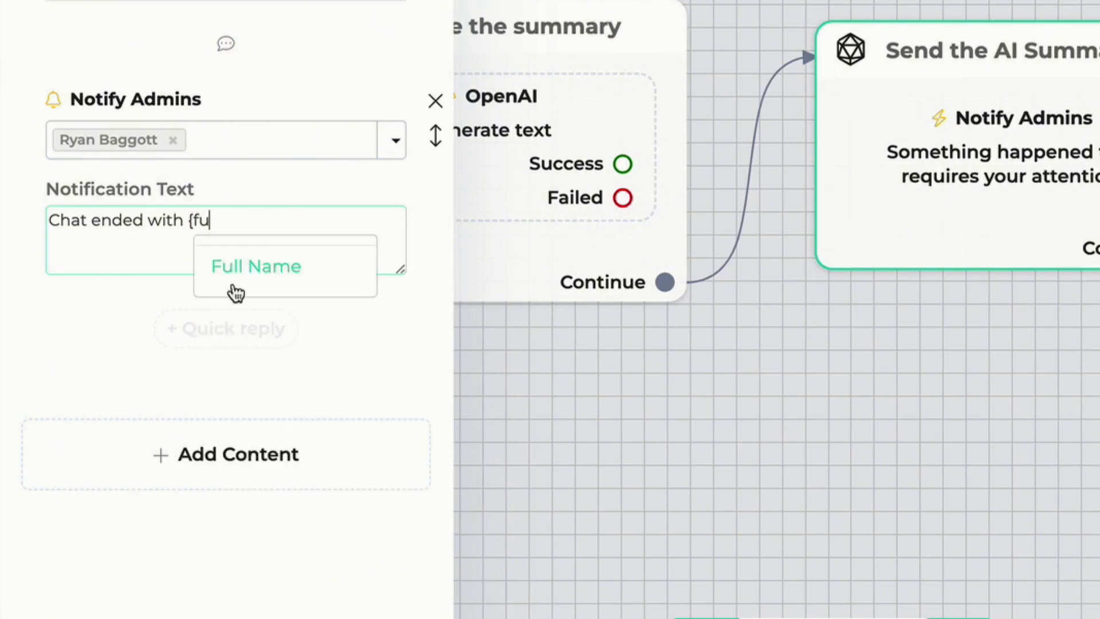
{"action": "left_click", "coordinate": [234, 286]}
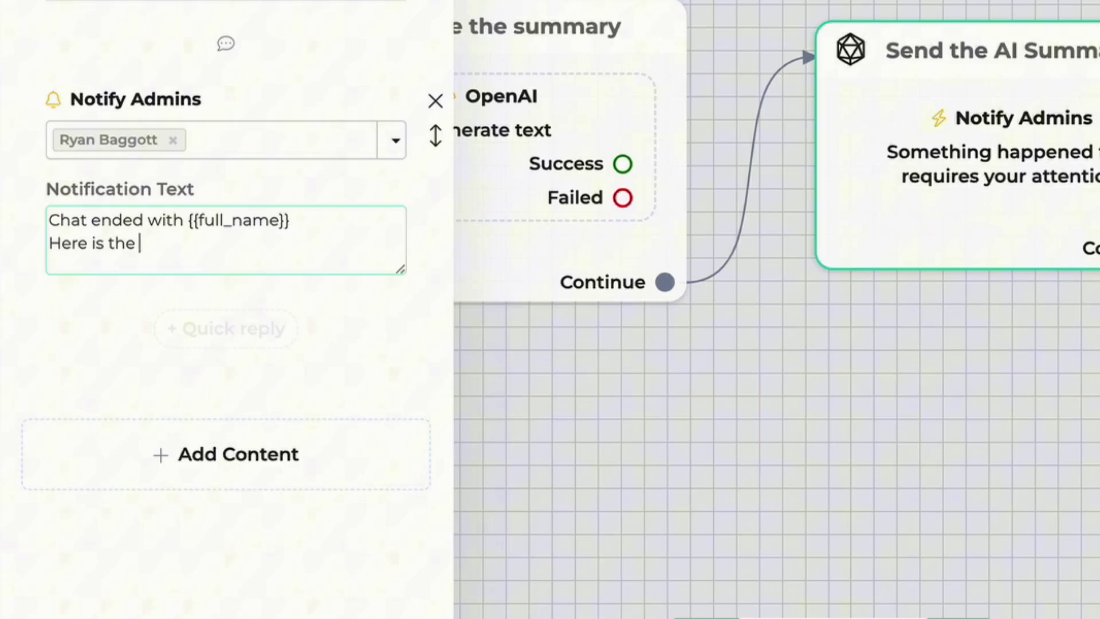
{"action": "key", "text": "Return"}
{"action": "key", "text": "Return"}
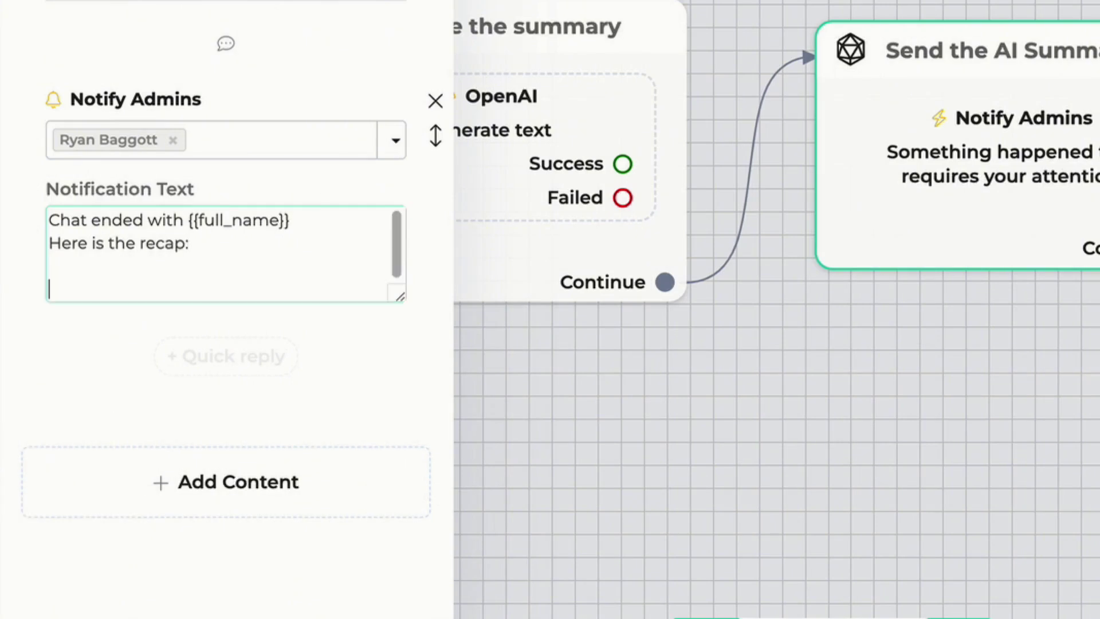
{"action": "type", "text": "{a"}
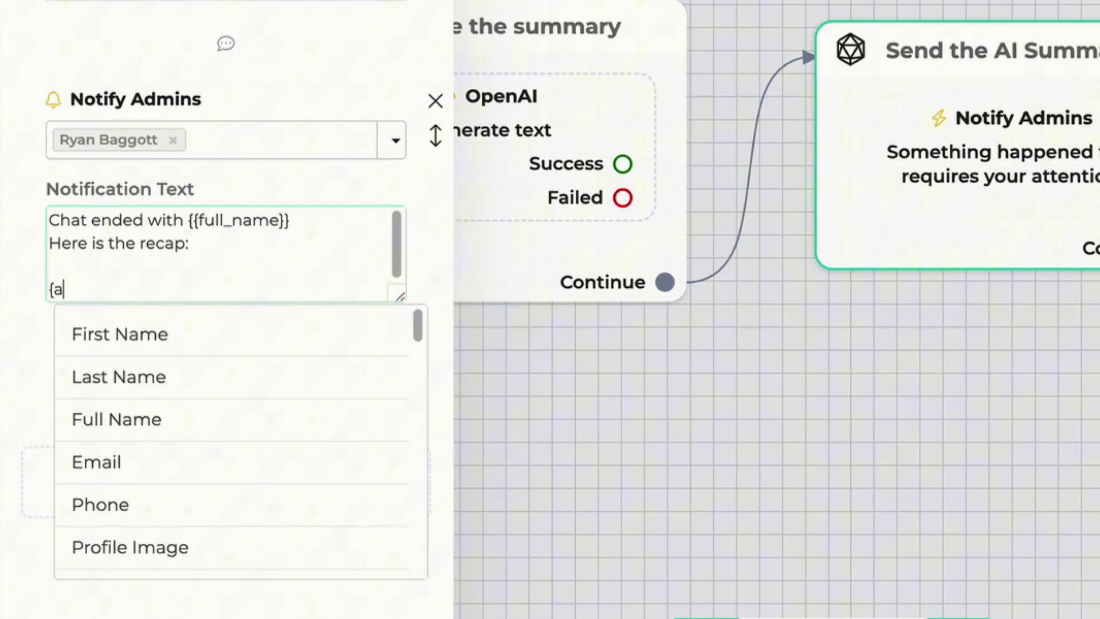
{"action": "type", "text": "i"}
{"action": "left_click", "coordinate": [204, 507]}
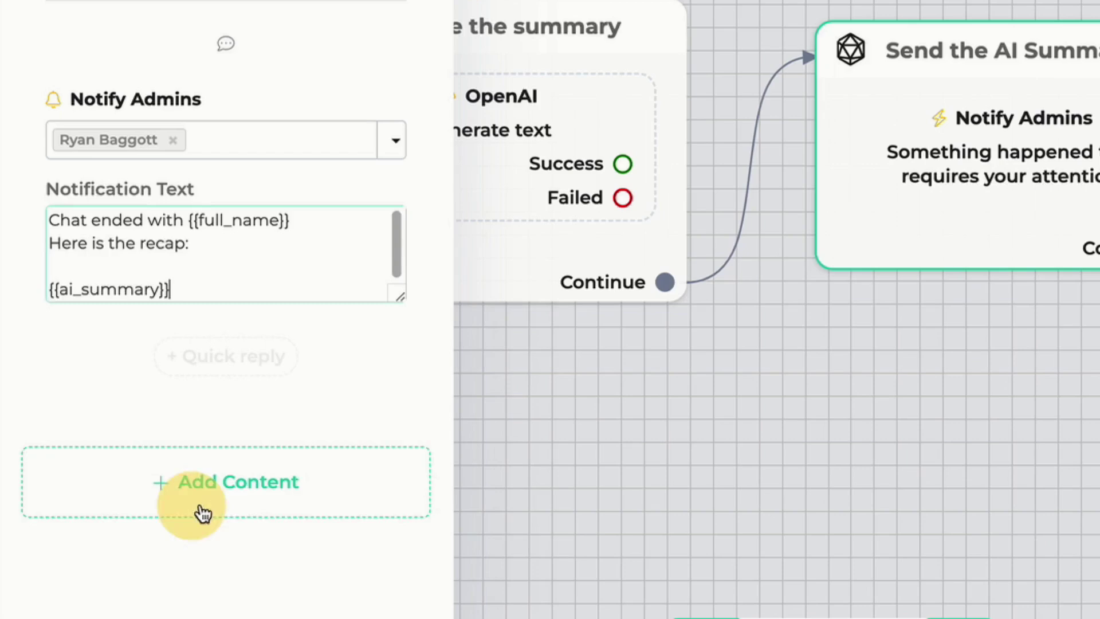
{"action": "left_click_drag", "start_coordinate": [398, 305], "coordinate": [401, 536]}
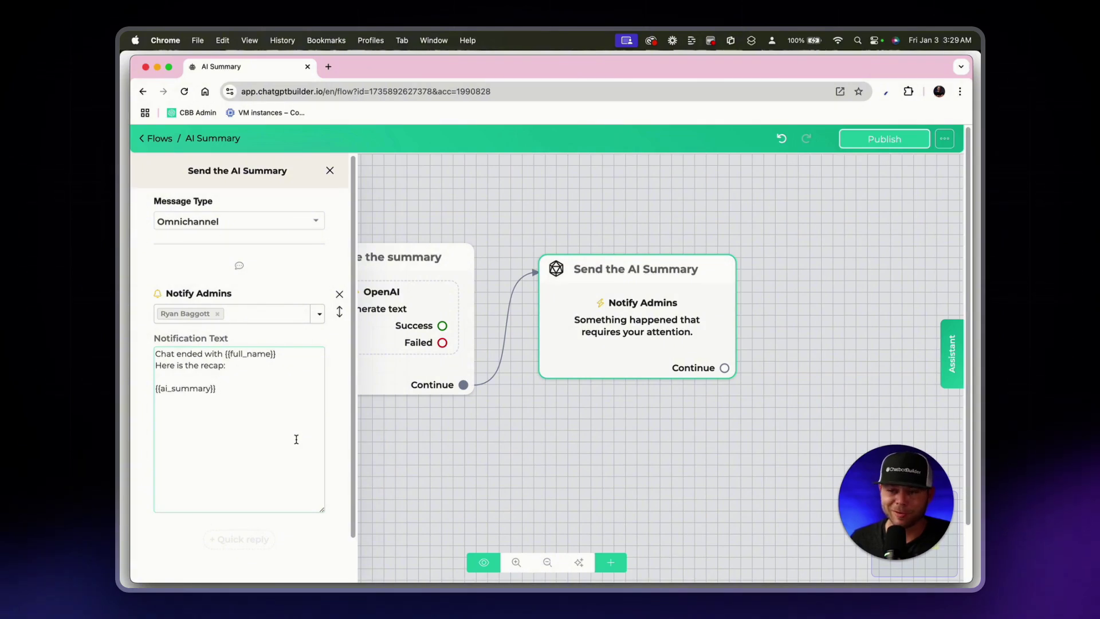
{"action": "left_click", "coordinate": [666, 184]}
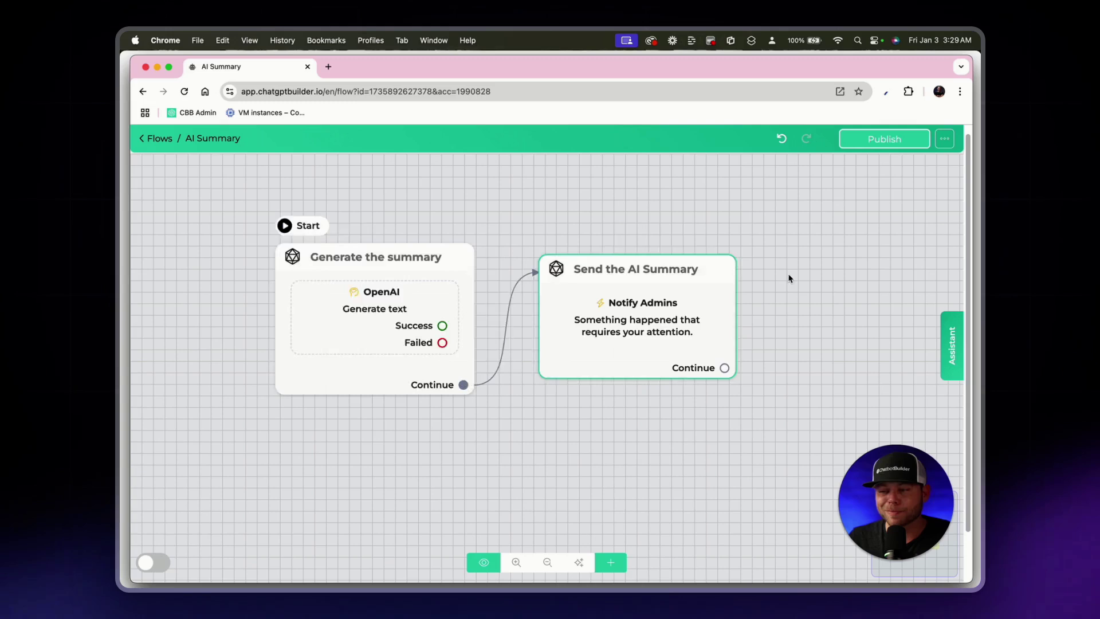
{"action": "scroll", "coordinate": [789, 278], "scroll_direction": "down", "scroll_amount": 1}
{"action": "left_click_drag", "start_coordinate": [762, 281], "coordinate": [739, 268]}
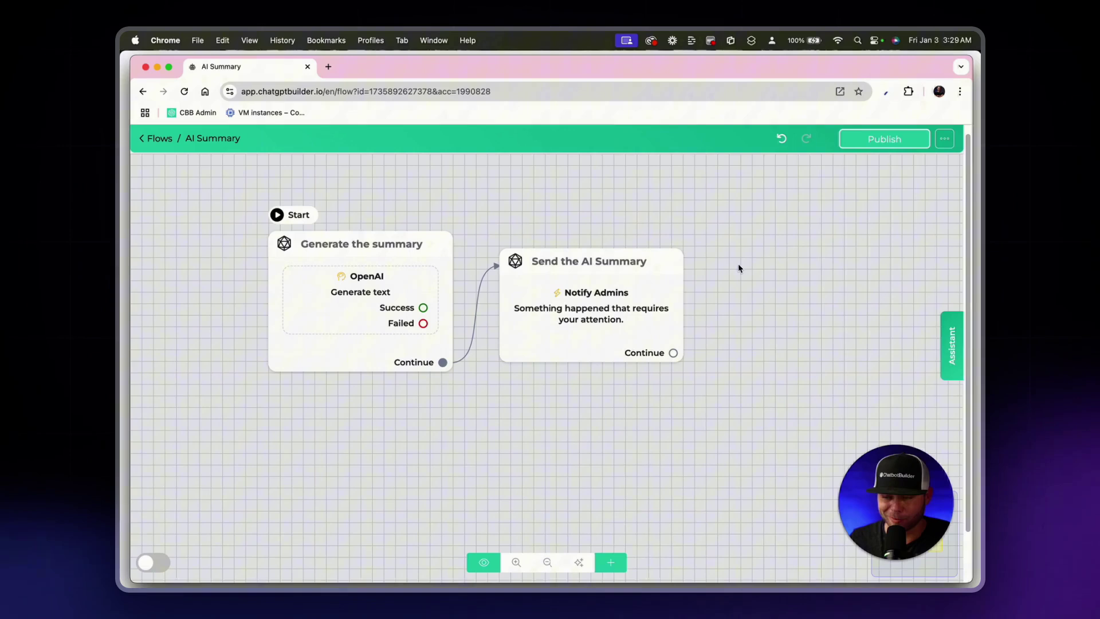
{"action": "scroll", "coordinate": [741, 268], "scroll_direction": "up", "scroll_amount": 2}
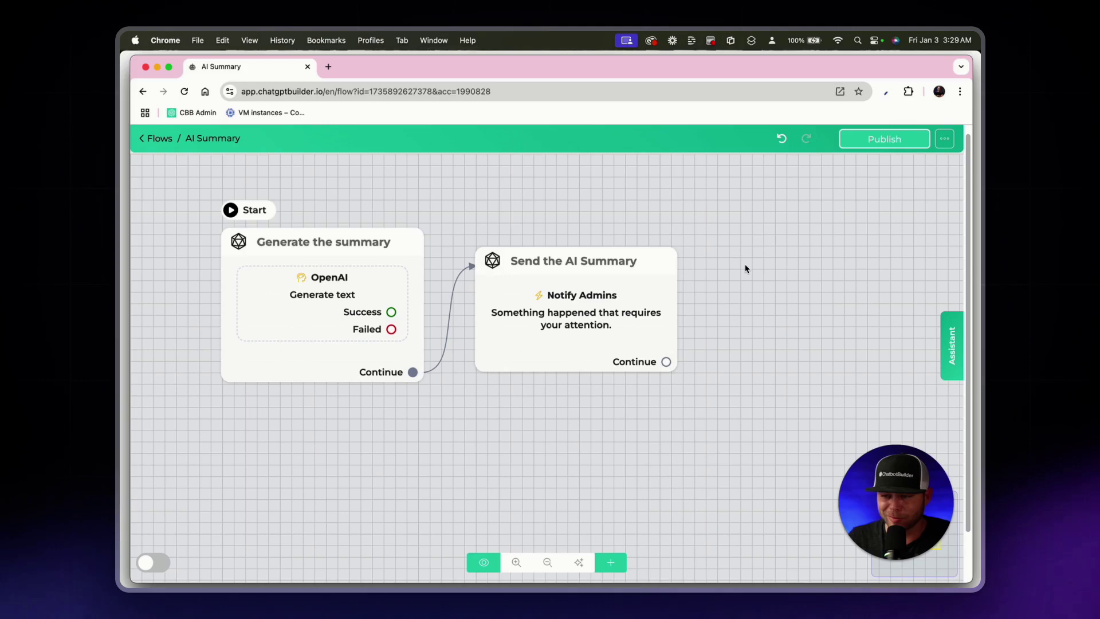
{"action": "scroll", "coordinate": [745, 268], "scroll_direction": "down", "scroll_amount": 2}
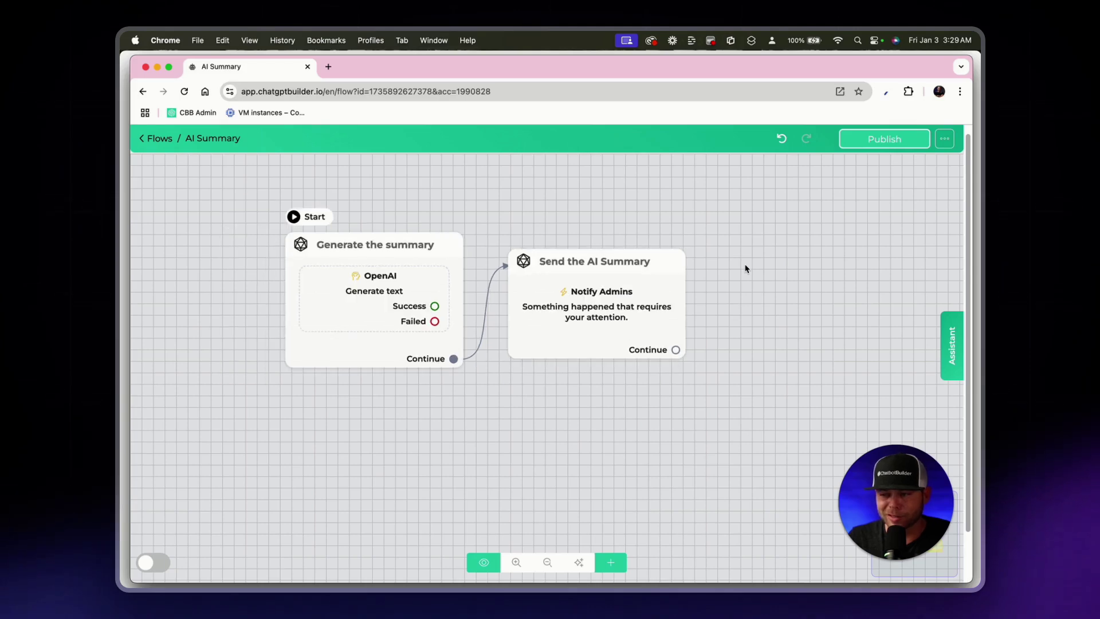
Step: Add a message step after Send the AI Summary with text '[INTERNAL EXAMPLE ONLY]' and {{ai_summary}}
{"action": "left_click", "coordinate": [677, 349]}
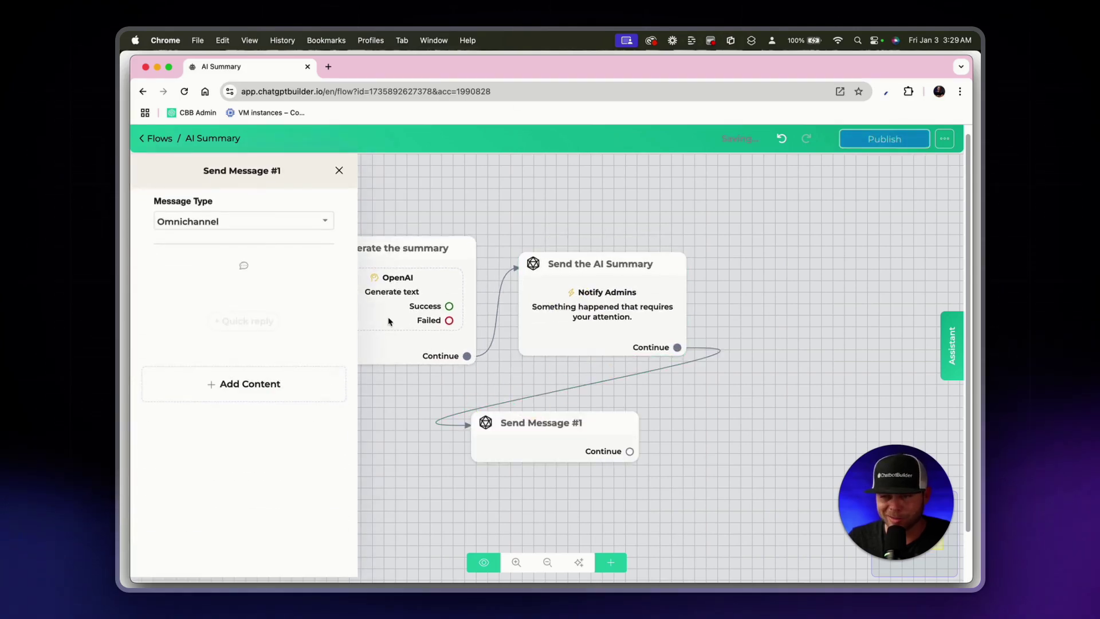
{"action": "left_click", "coordinate": [243, 384]}
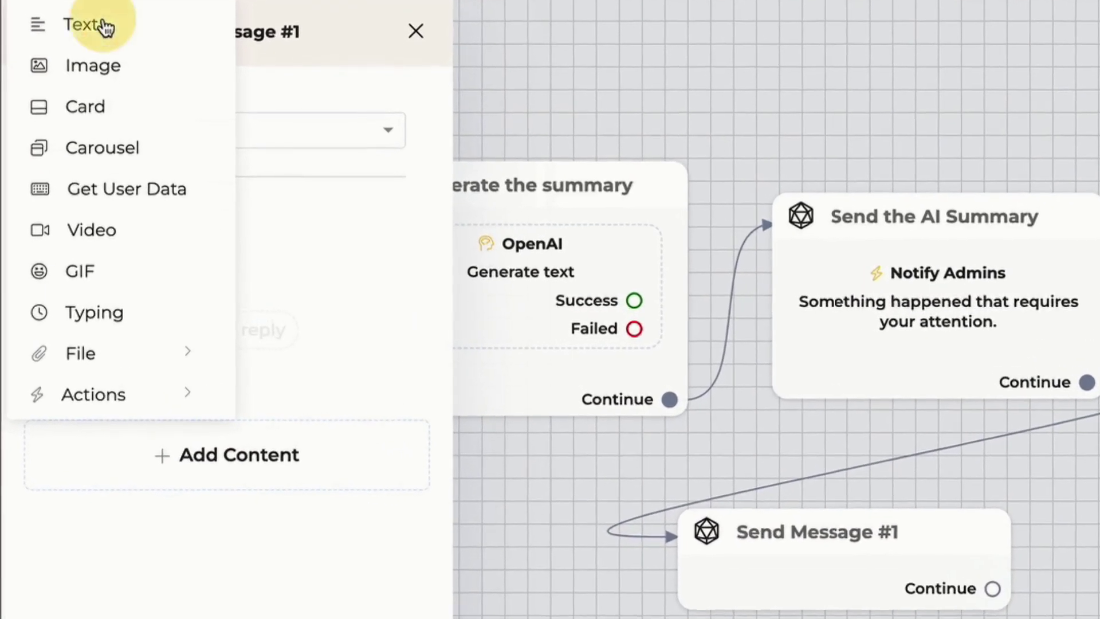
{"action": "left_click", "coordinate": [165, 165]}
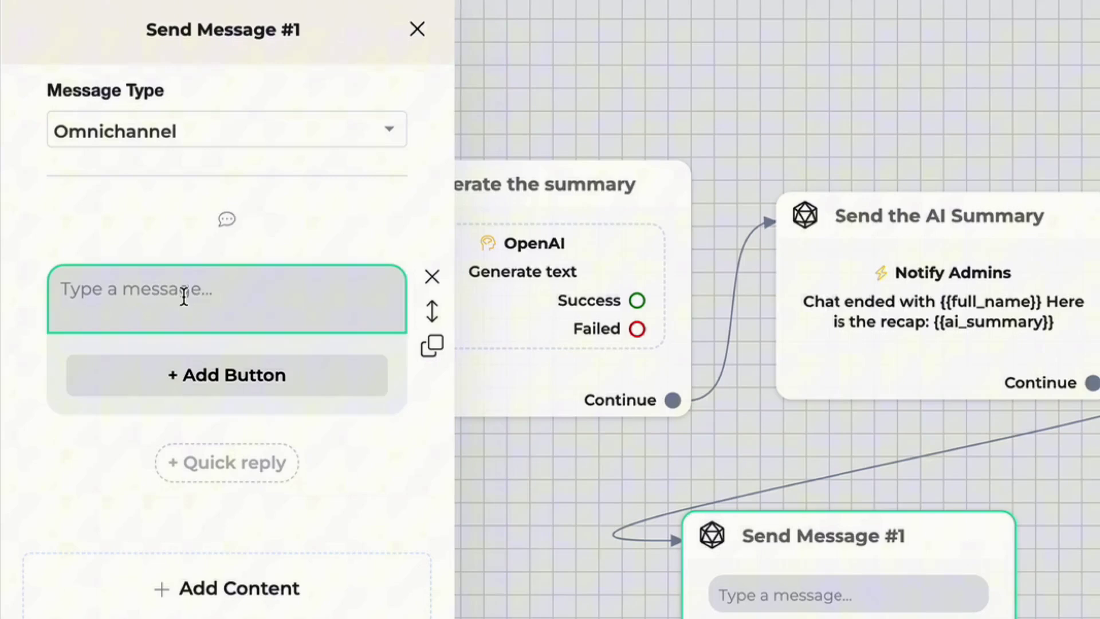
{"action": "left_click", "coordinate": [184, 297]}
{"action": "type", "text": "{"}
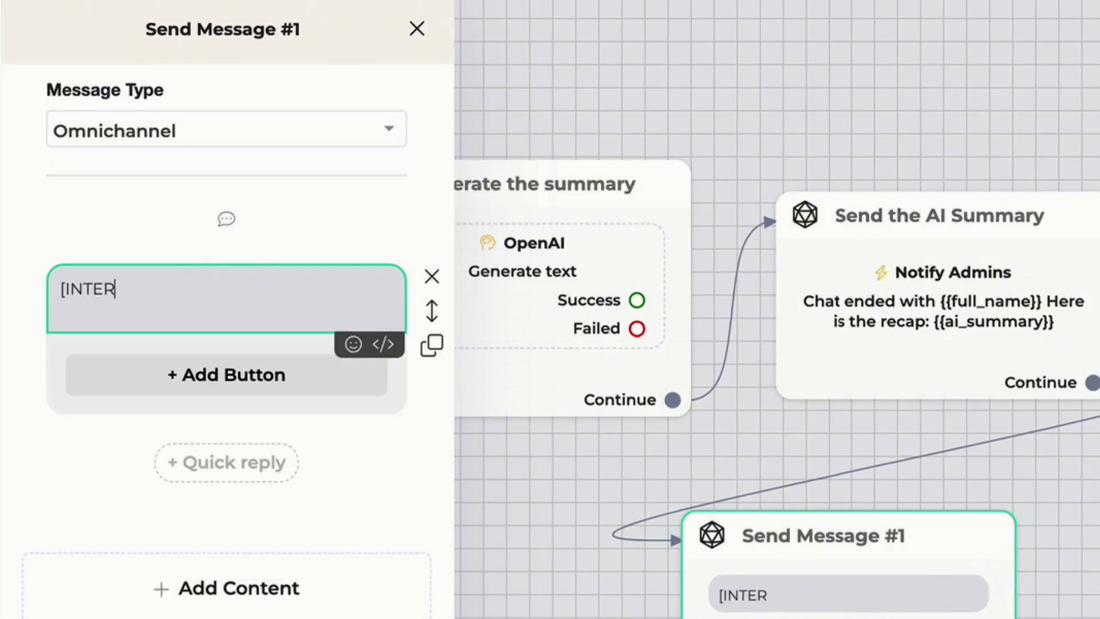
{"action": "type", "text": "INTERNAL EXAMPLE ONLY]"}
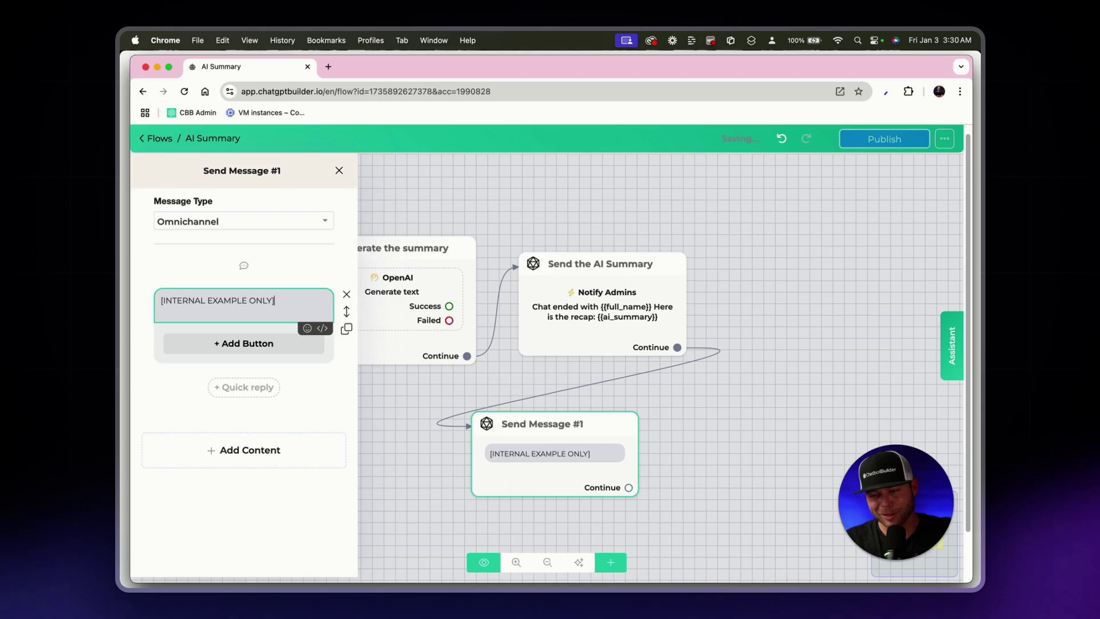
{"action": "key", "text": "Return"}
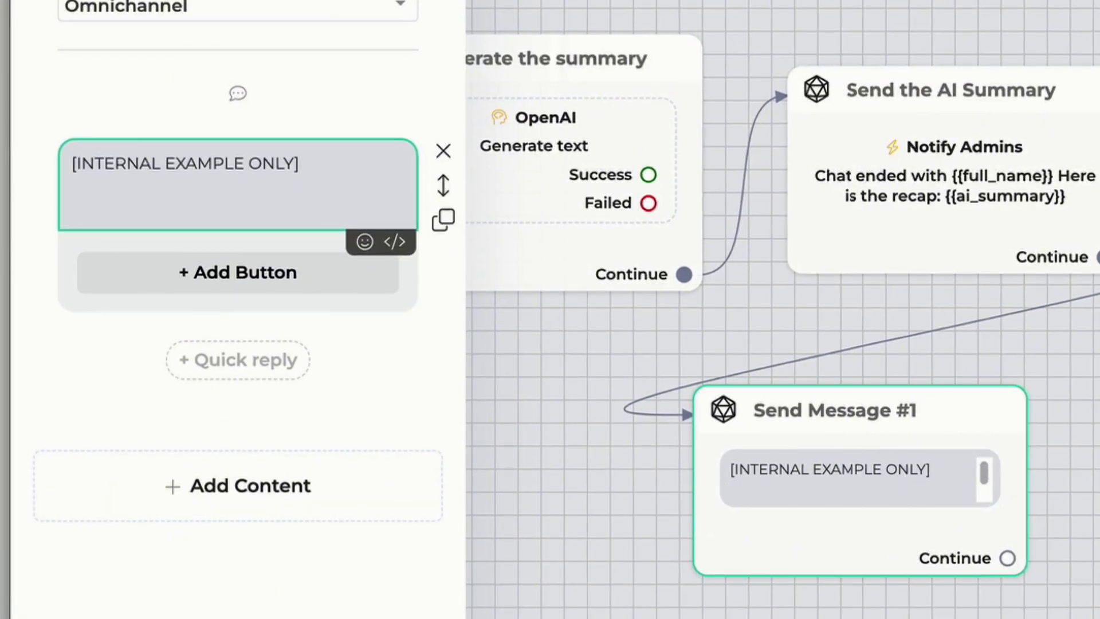
{"action": "type", "text": "{"}
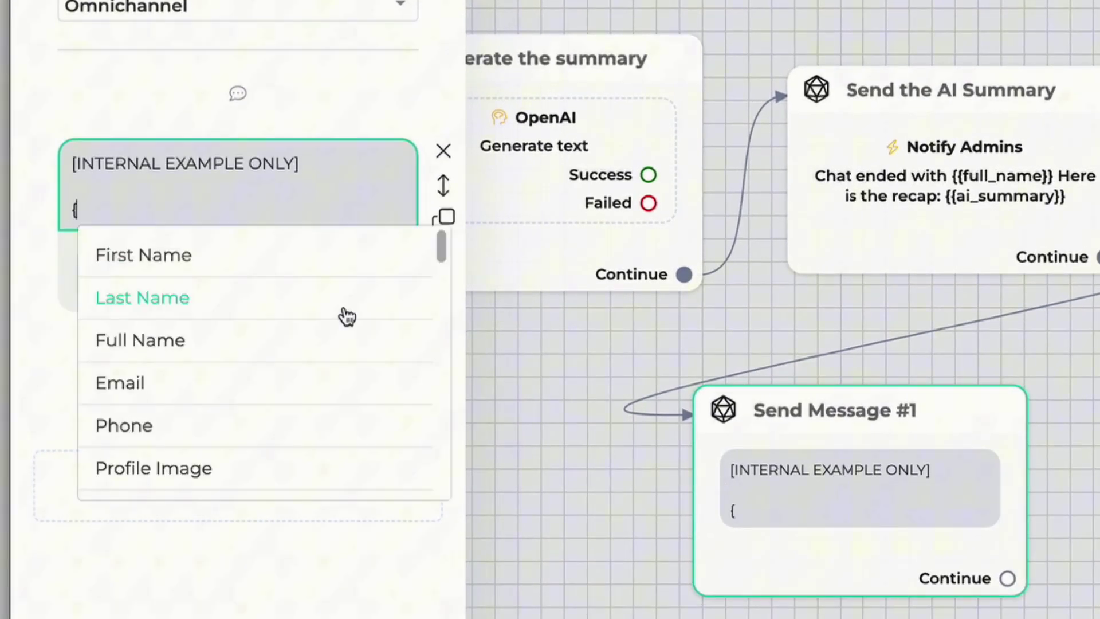
{"action": "scroll", "coordinate": [344, 321], "scroll_direction": "down", "scroll_amount": 10}
{"action": "type", "text": "ai"}
{"action": "left_click", "coordinate": [235, 438]}
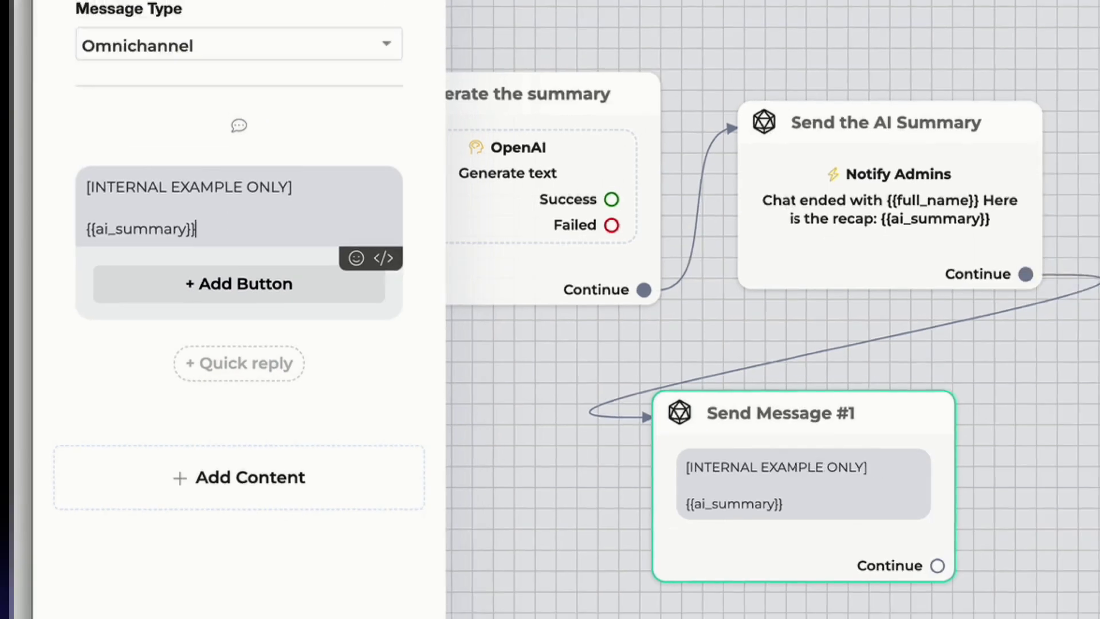
Step: Rename the new message step to 'INTERNAL REVIEW'
{"action": "left_click", "coordinate": [238, 155]}
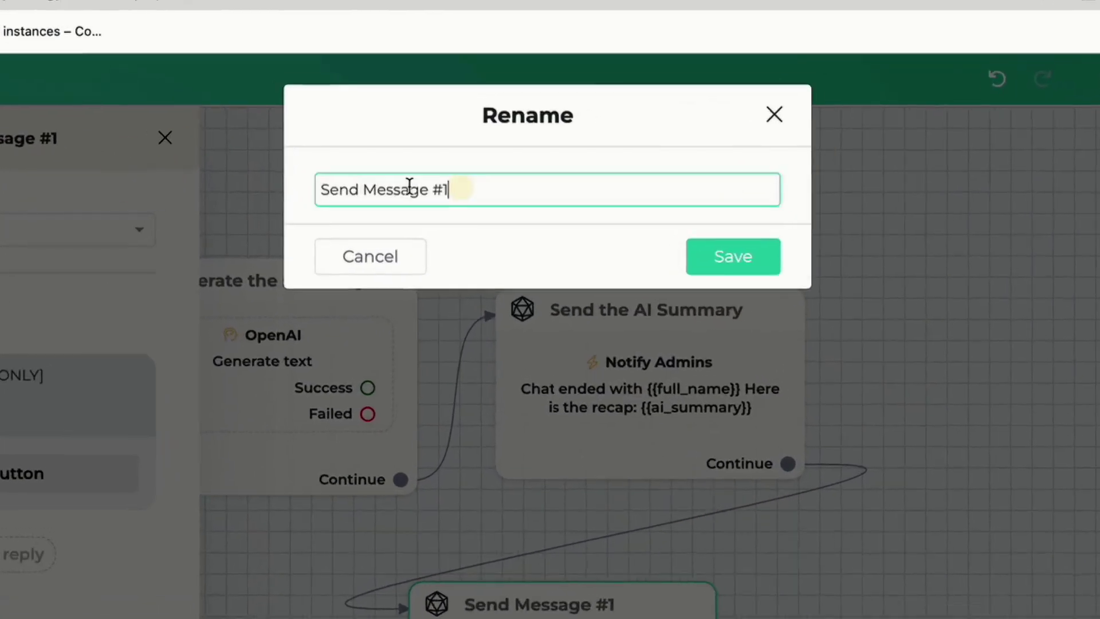
{"action": "key", "text": "super+a"}
{"action": "type", "text": "INT"}
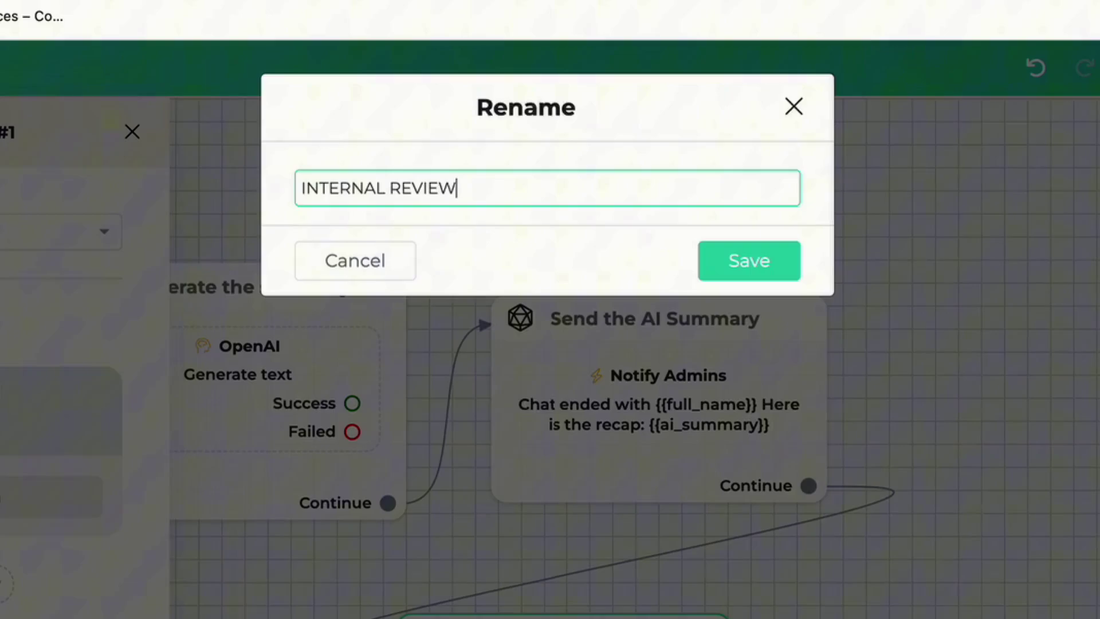
{"action": "key", "text": "Return"}
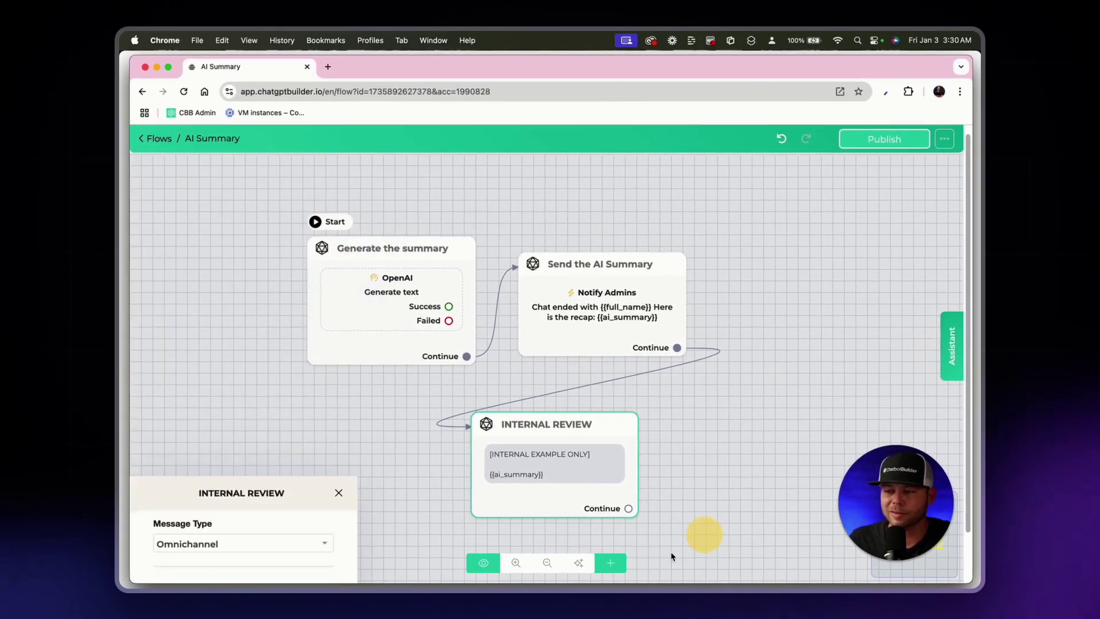
Step: Auto-organize Generate the summary, Send the AI Summary and INTERNAL REVIEW into a row, then publish
{"action": "left_click", "coordinate": [578, 563]}
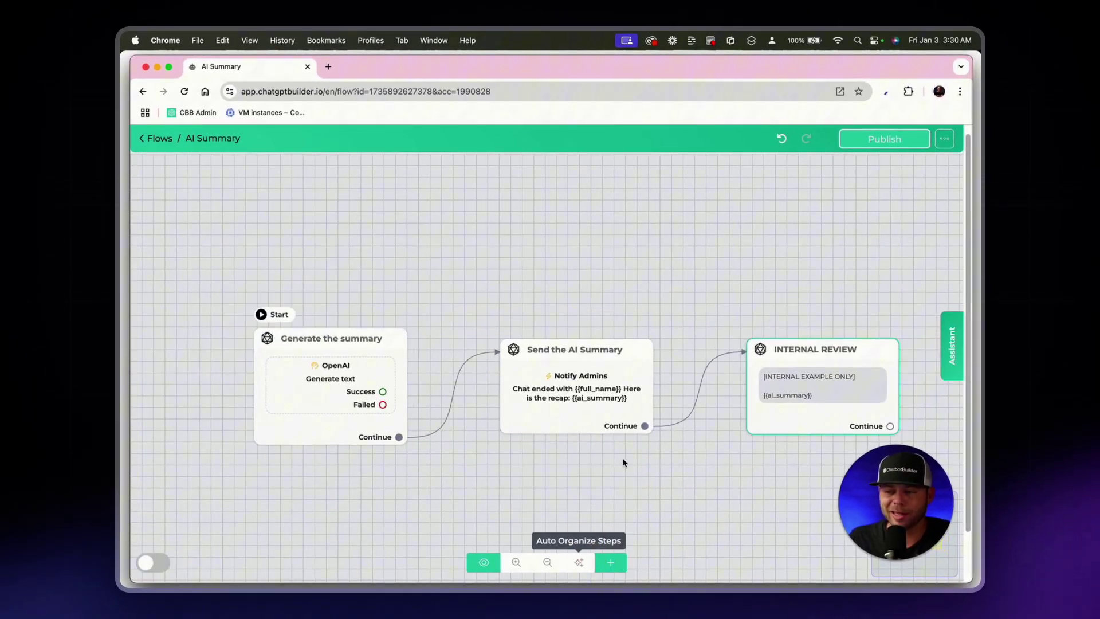
{"action": "left_click", "coordinate": [674, 451]}
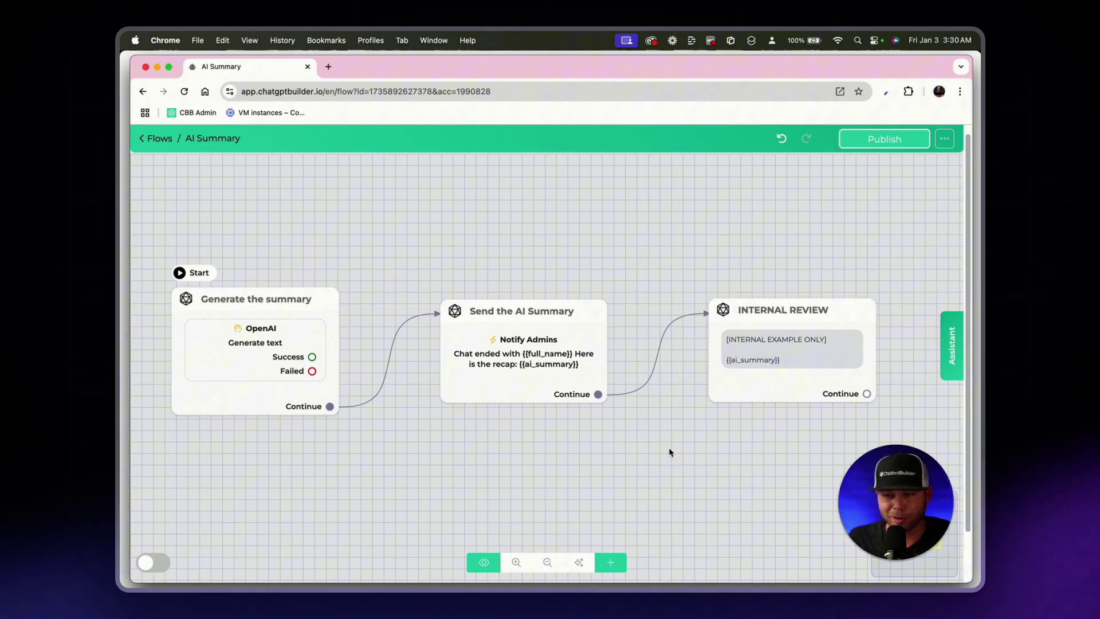
{"action": "left_click", "coordinate": [238, 335]}
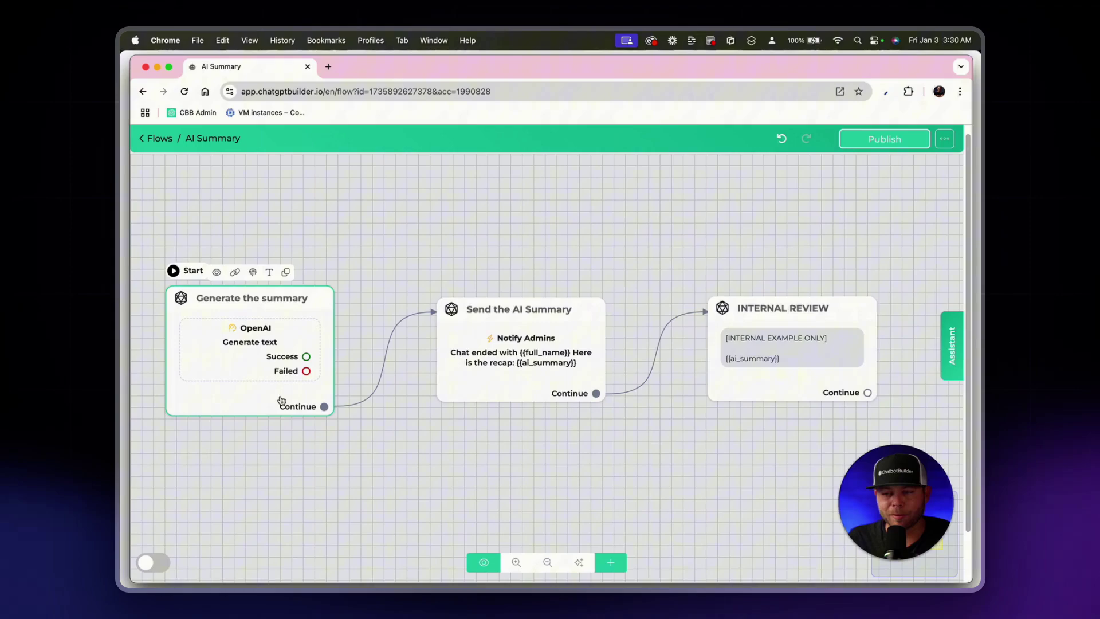
{"action": "left_click", "coordinate": [918, 180]}
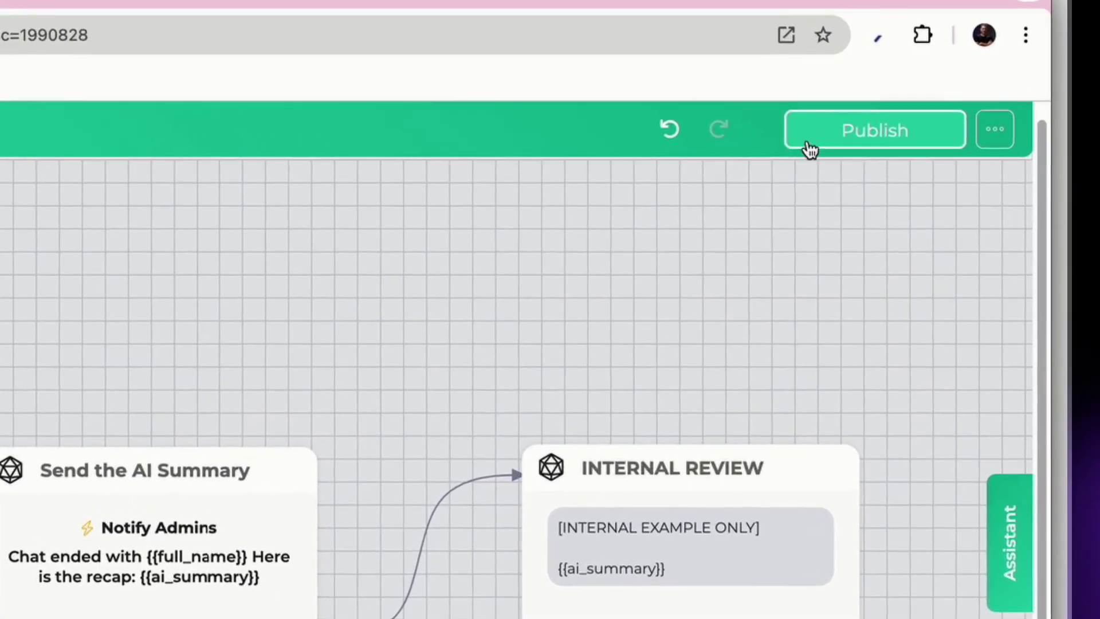
{"action": "left_click", "coordinate": [857, 142]}
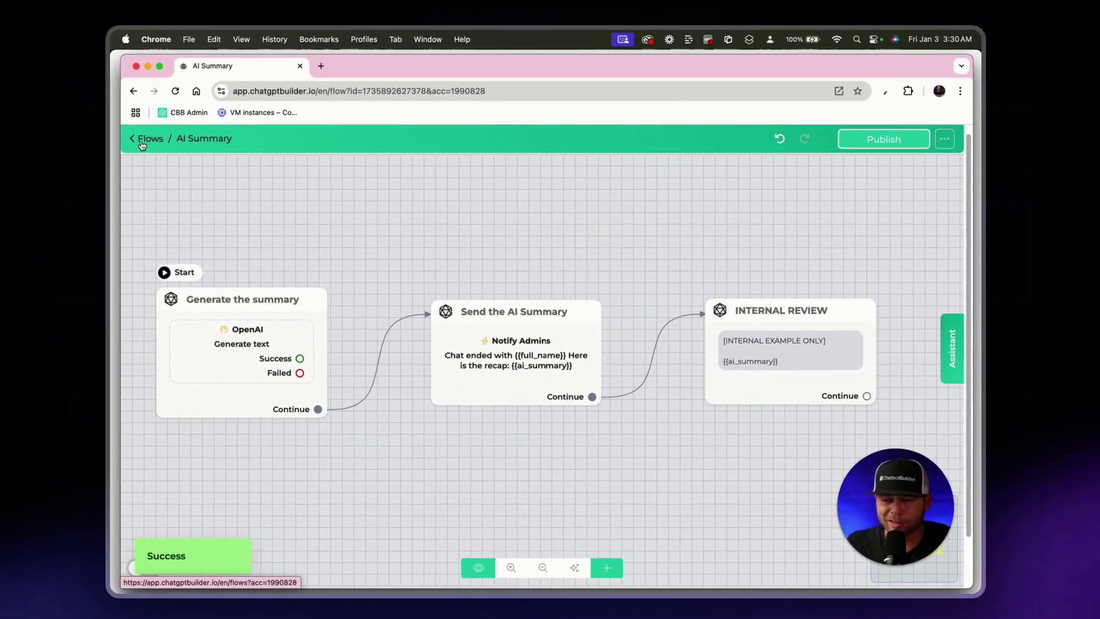
Step: Open the Default flow with a timer from the flows list
{"action": "left_click", "coordinate": [35, 137]}
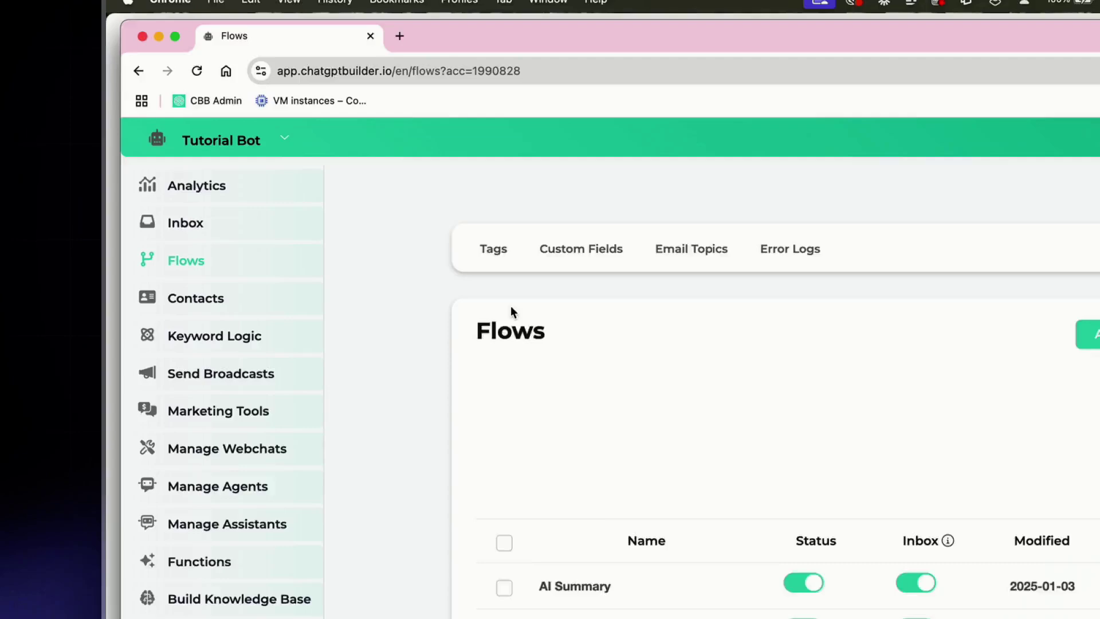
{"action": "scroll", "coordinate": [497, 403], "scroll_direction": "down", "scroll_amount": 2}
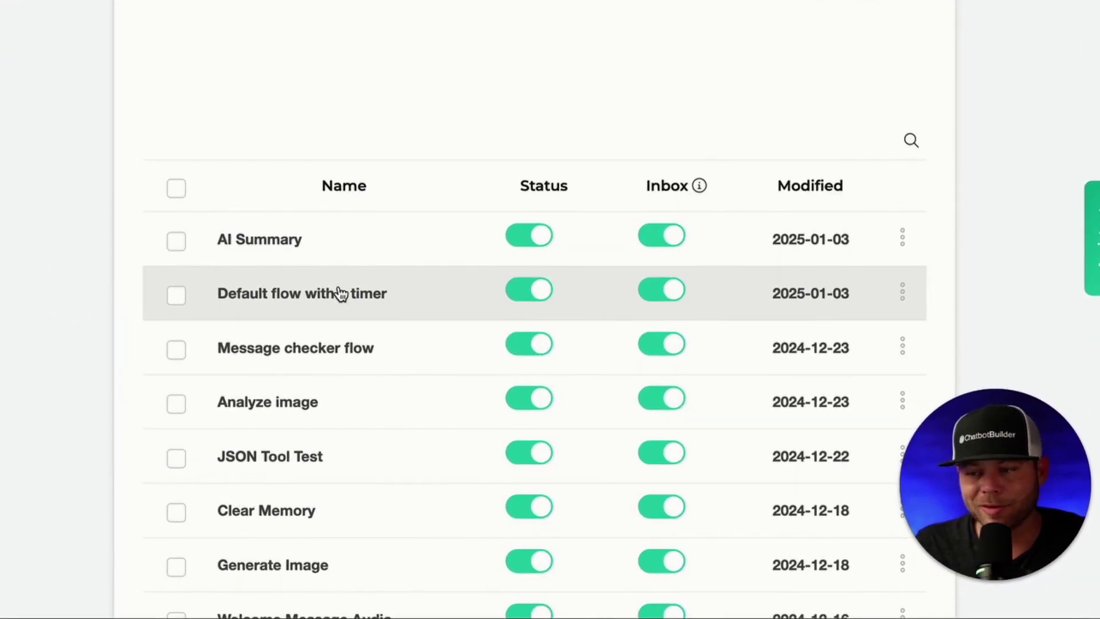
{"action": "left_click", "coordinate": [339, 292]}
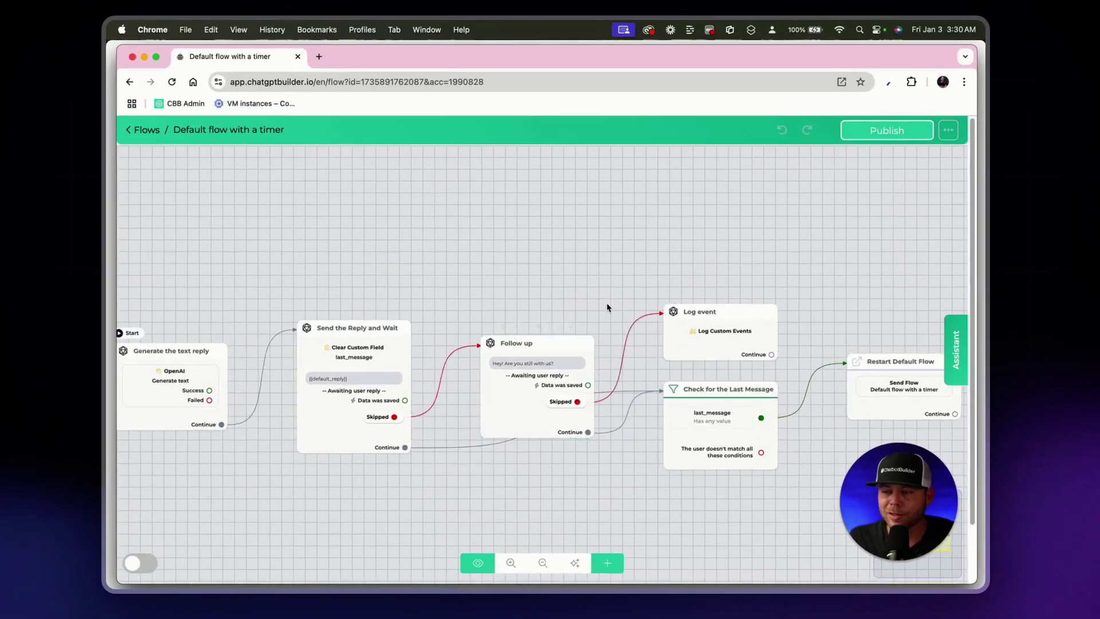
{"action": "scroll", "coordinate": [608, 308], "scroll_direction": "up", "scroll_amount": 5}
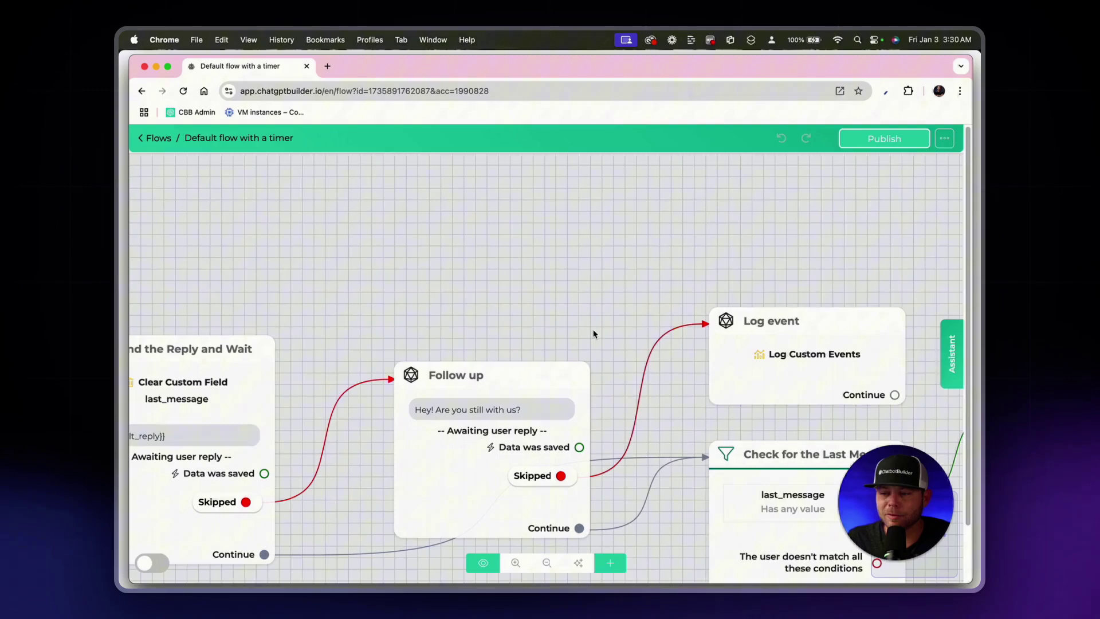
Step: Review the Send the Reply and Wait step's reply-waiting settings, leaving them unchanged
{"action": "left_click", "coordinate": [552, 423]}
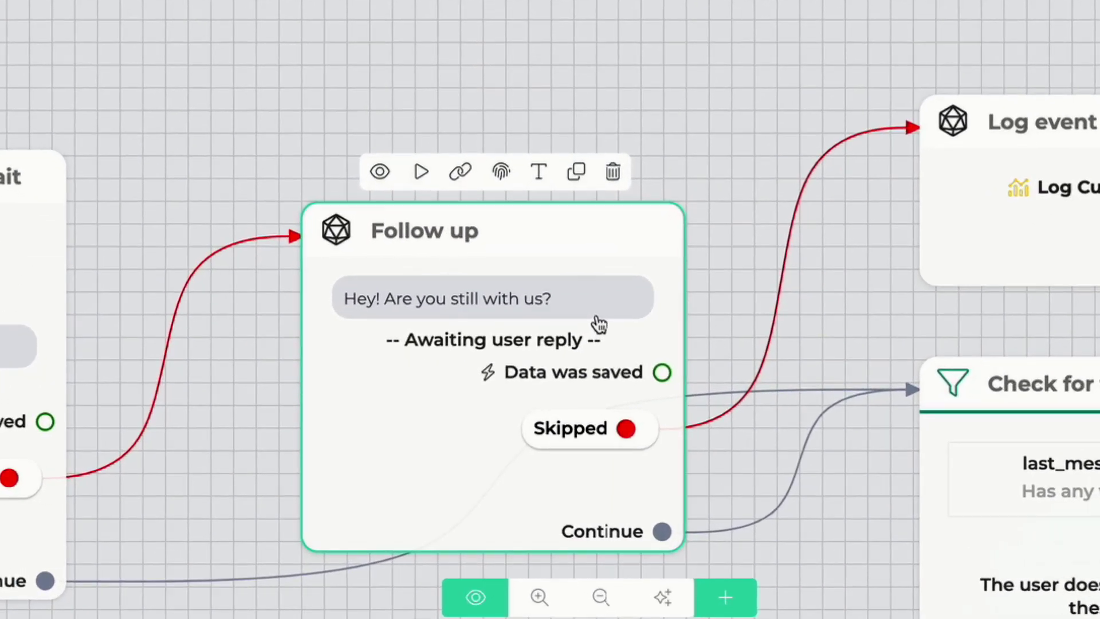
{"action": "left_click", "coordinate": [57, 247]}
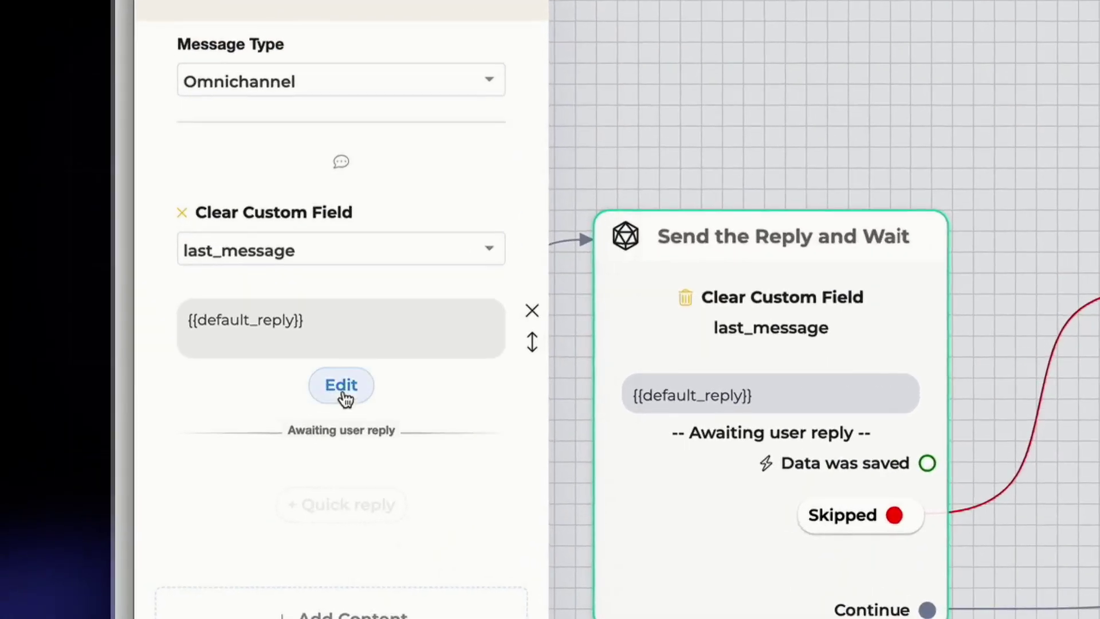
{"action": "left_click", "coordinate": [346, 399]}
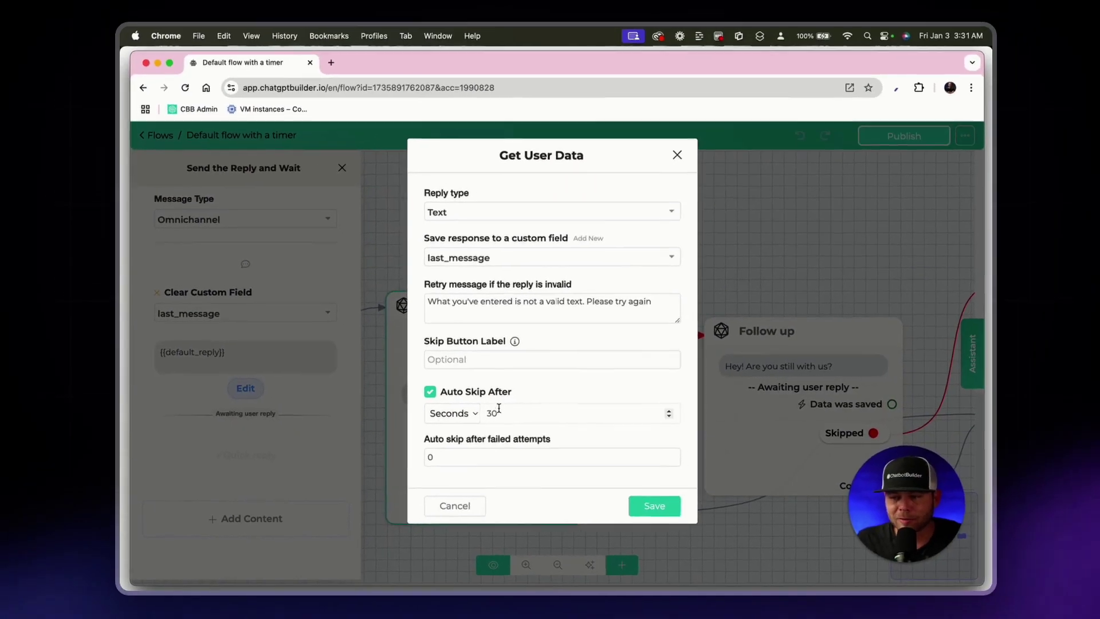
{"action": "left_click", "coordinate": [454, 215]}
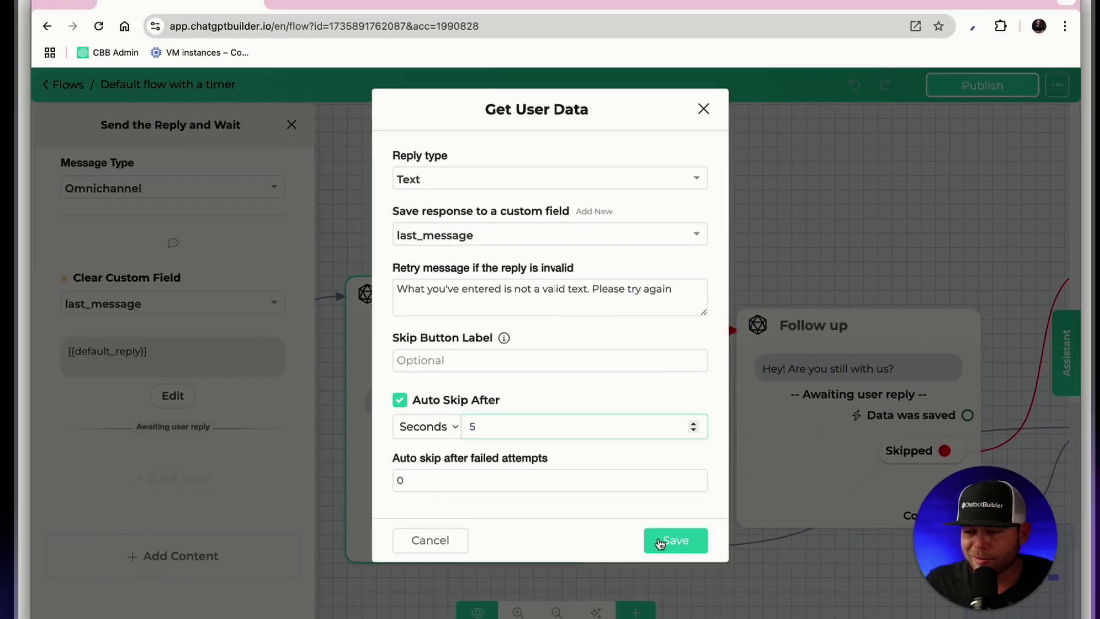
{"action": "left_click", "coordinate": [763, 618]}
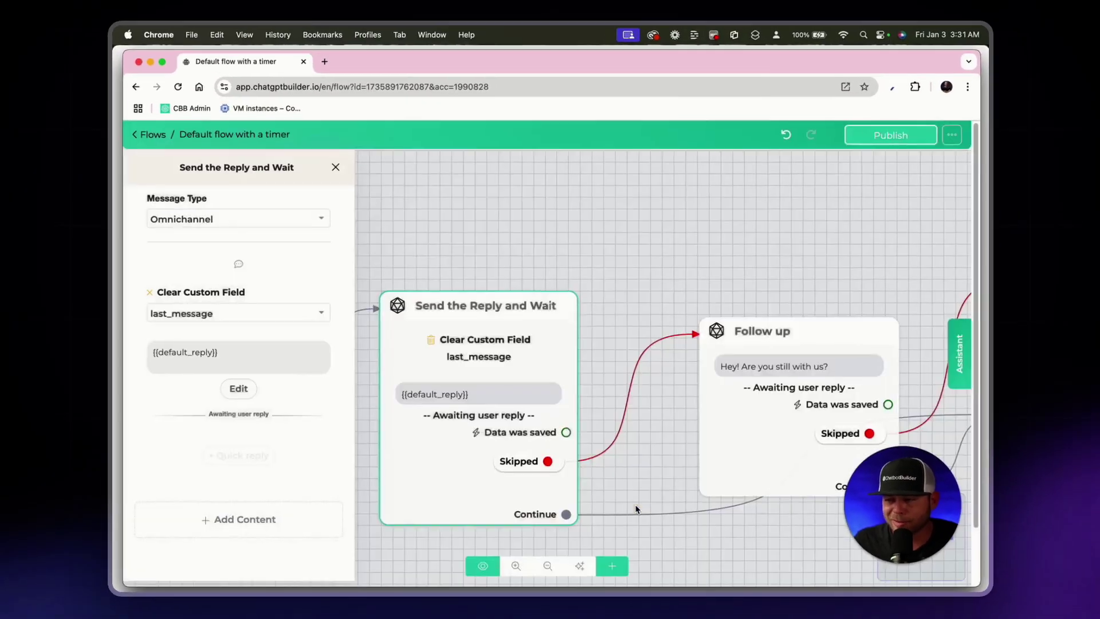
Step: Move the Follow up and Log event steps up and left on the canvas
{"action": "left_click", "coordinate": [725, 354]}
{"action": "left_click_drag", "start_coordinate": [724, 354], "coordinate": [654, 233]}
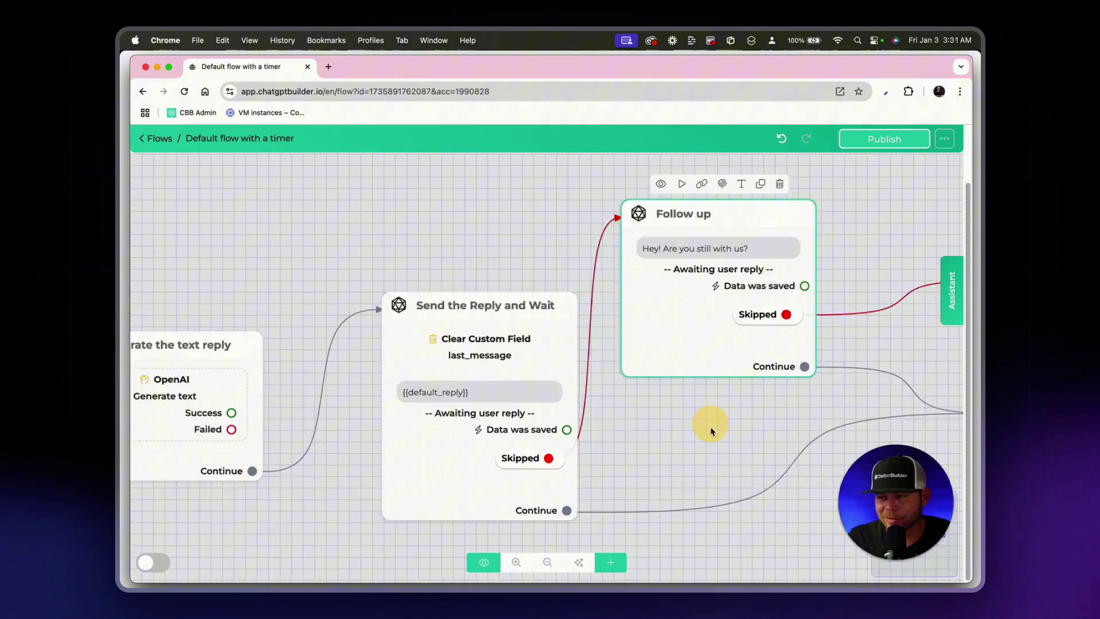
{"action": "left_click_drag", "start_coordinate": [710, 425], "coordinate": [524, 491]}
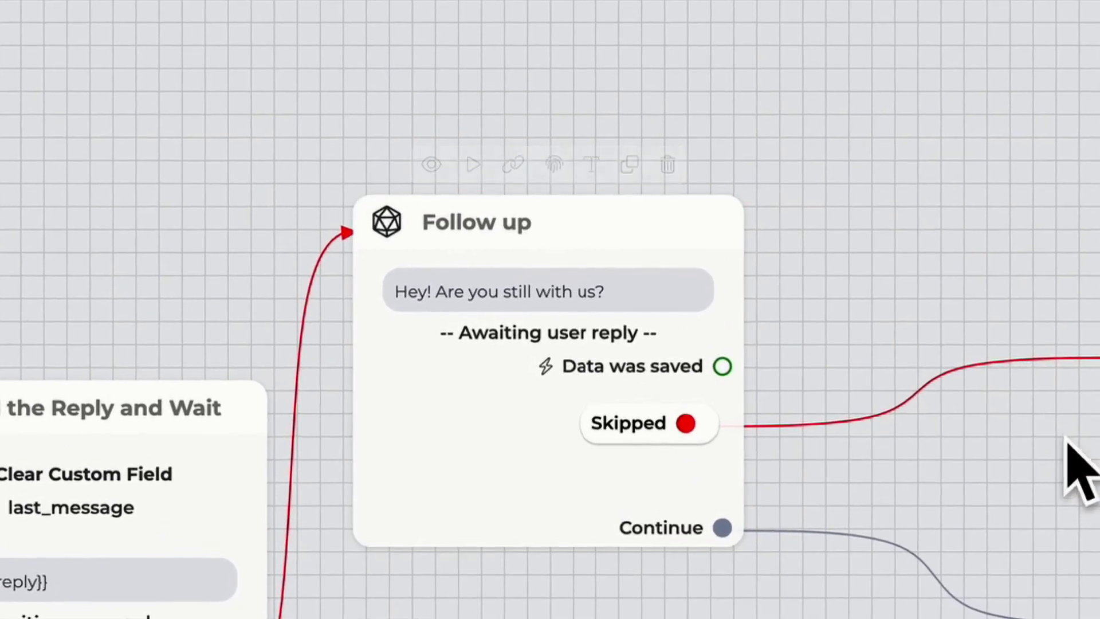
{"action": "left_click_drag", "start_coordinate": [936, 388], "coordinate": [823, 298]}
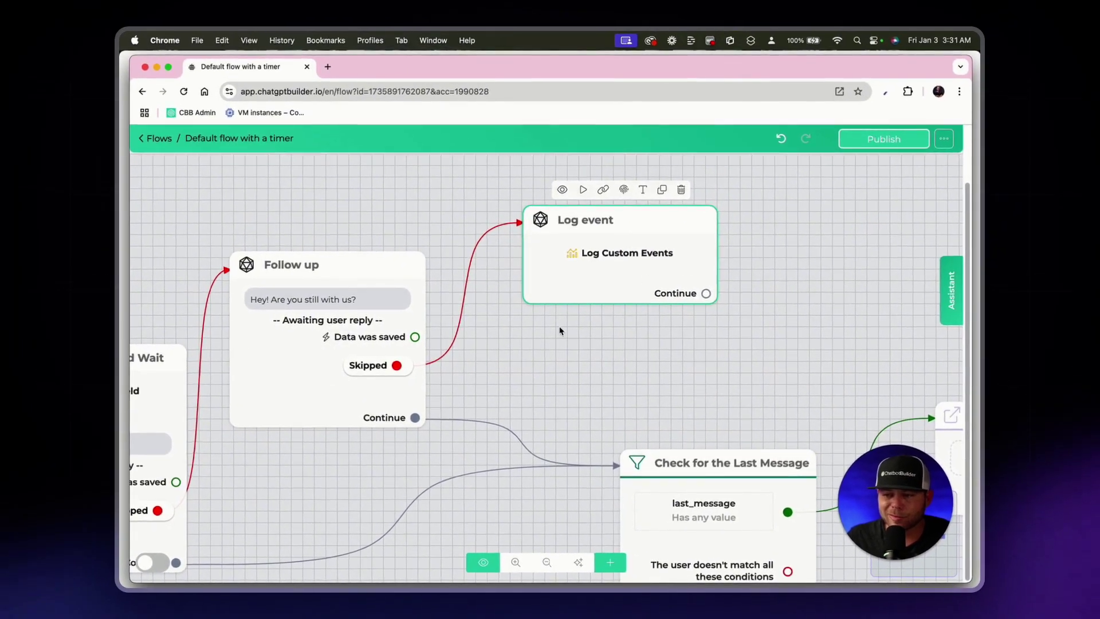
Step: Set the Follow up step's Auto Skip After to 5 seconds and save
{"action": "left_click", "coordinate": [229, 429]}
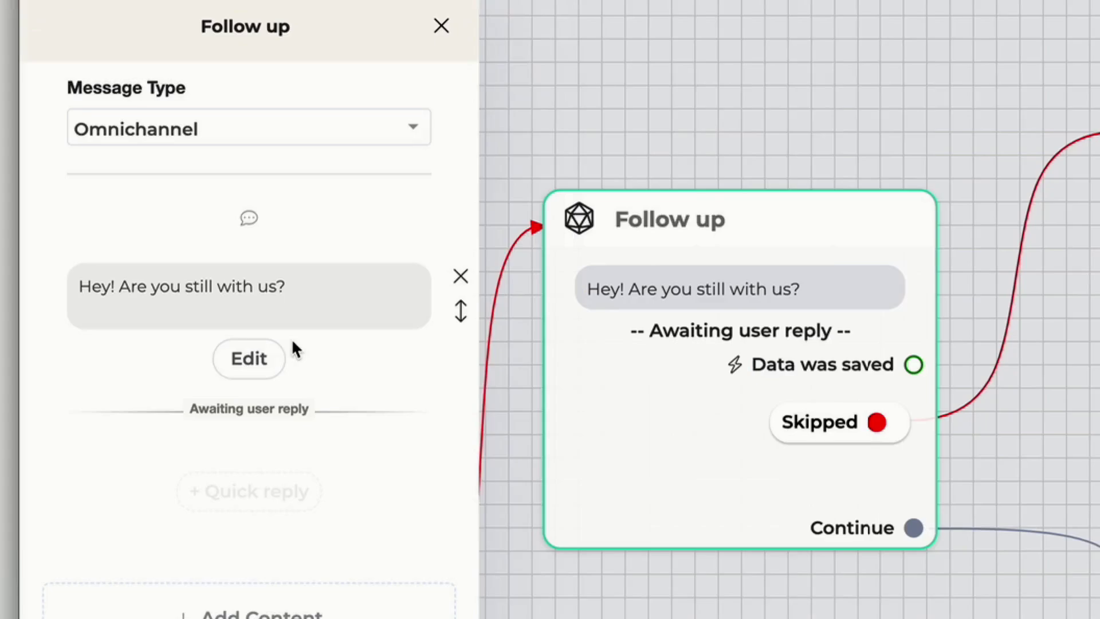
{"action": "left_click", "coordinate": [266, 358]}
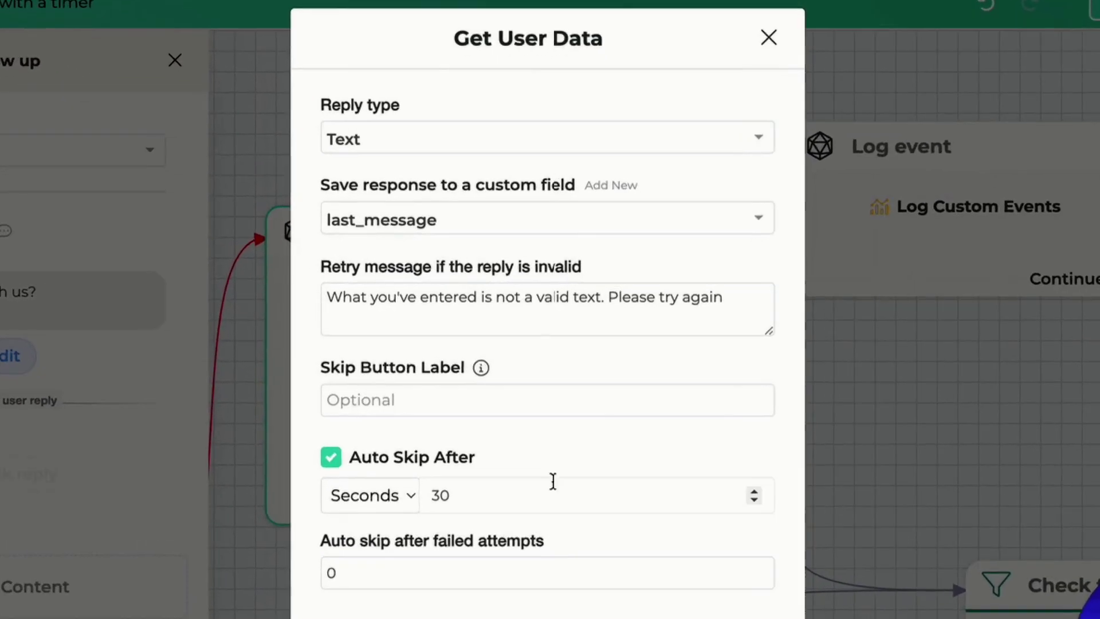
{"action": "double_click", "coordinate": [504, 504]}
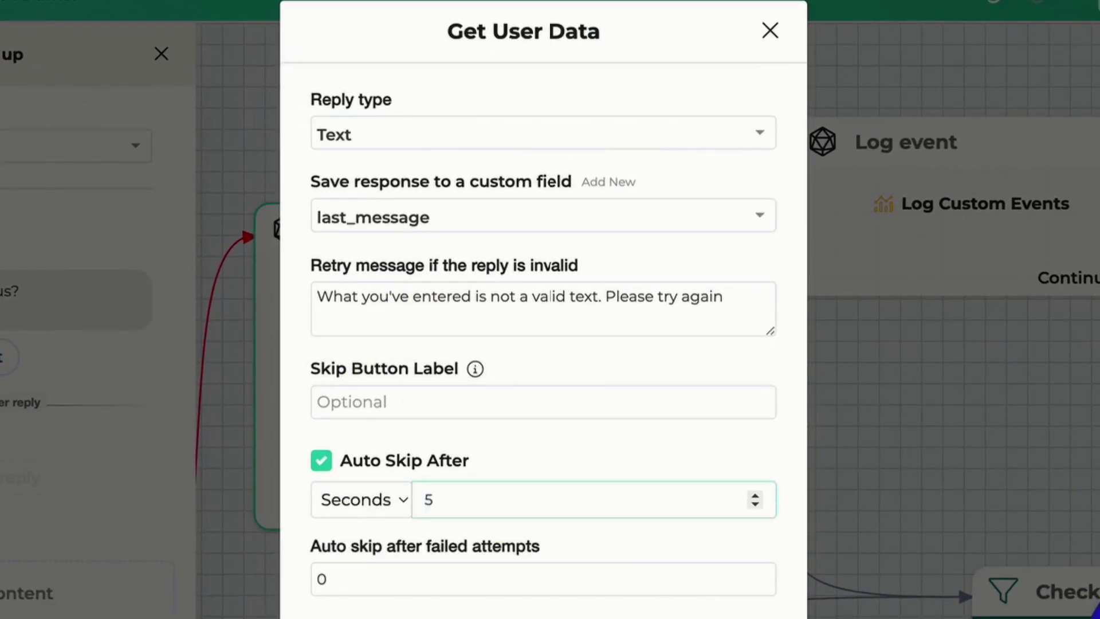
{"action": "type", "text": "5"}
{"action": "left_click", "coordinate": [651, 521]}
{"action": "left_click", "coordinate": [397, 191]}
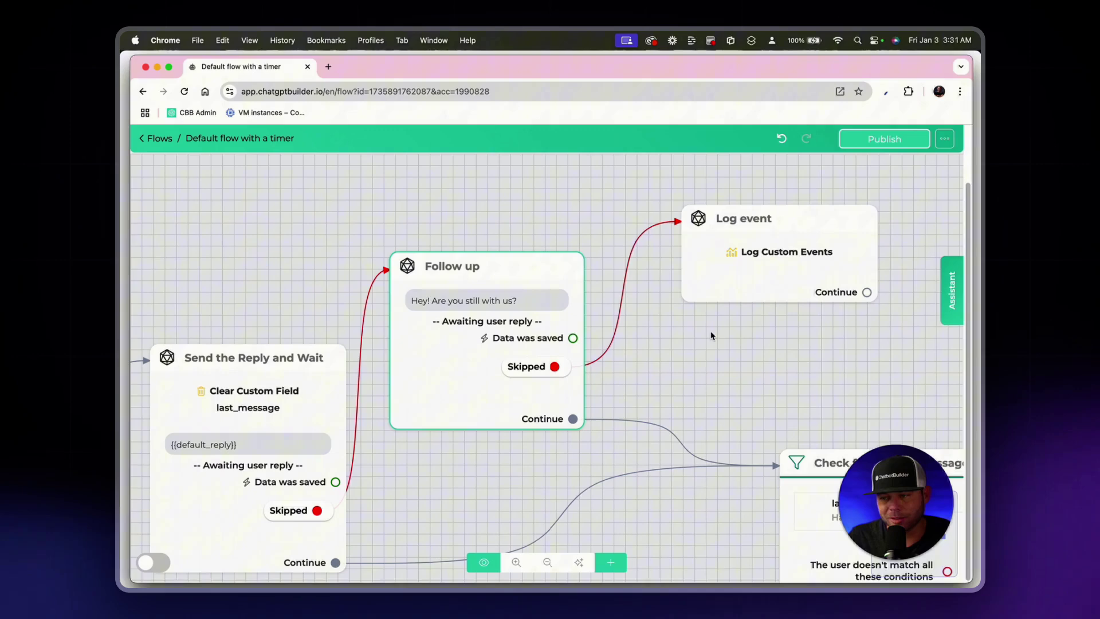
Step: Add a Start Flow step and connect Log event's Continue output to it
{"action": "left_click_drag", "start_coordinate": [742, 340], "coordinate": [503, 380]}
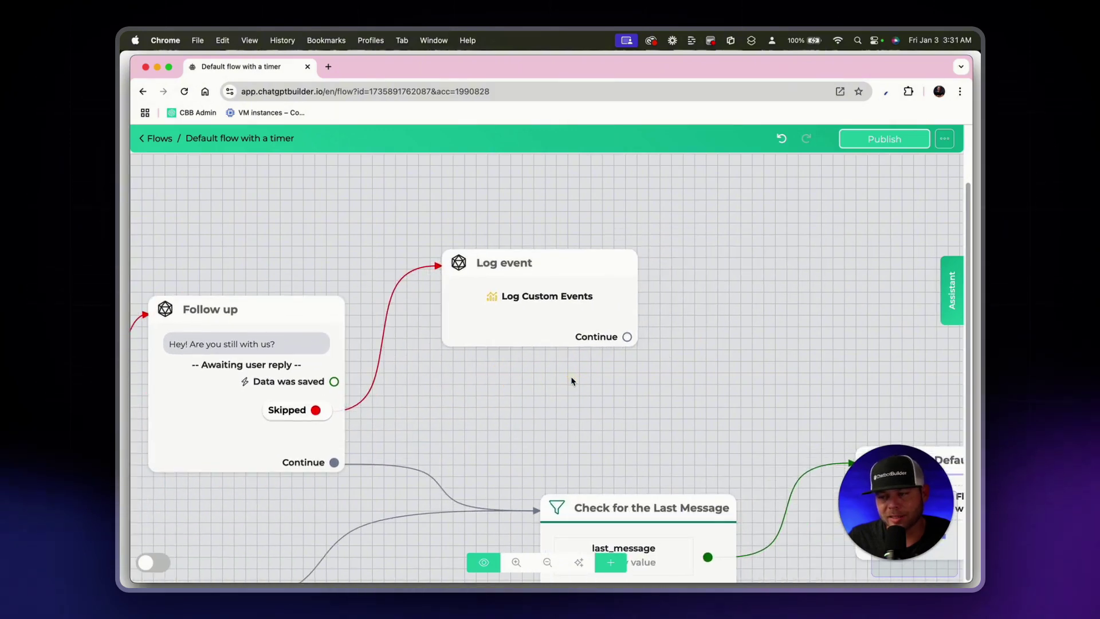
{"action": "left_click", "coordinate": [541, 278]}
{"action": "scroll", "coordinate": [542, 277], "scroll_direction": "down", "scroll_amount": 2}
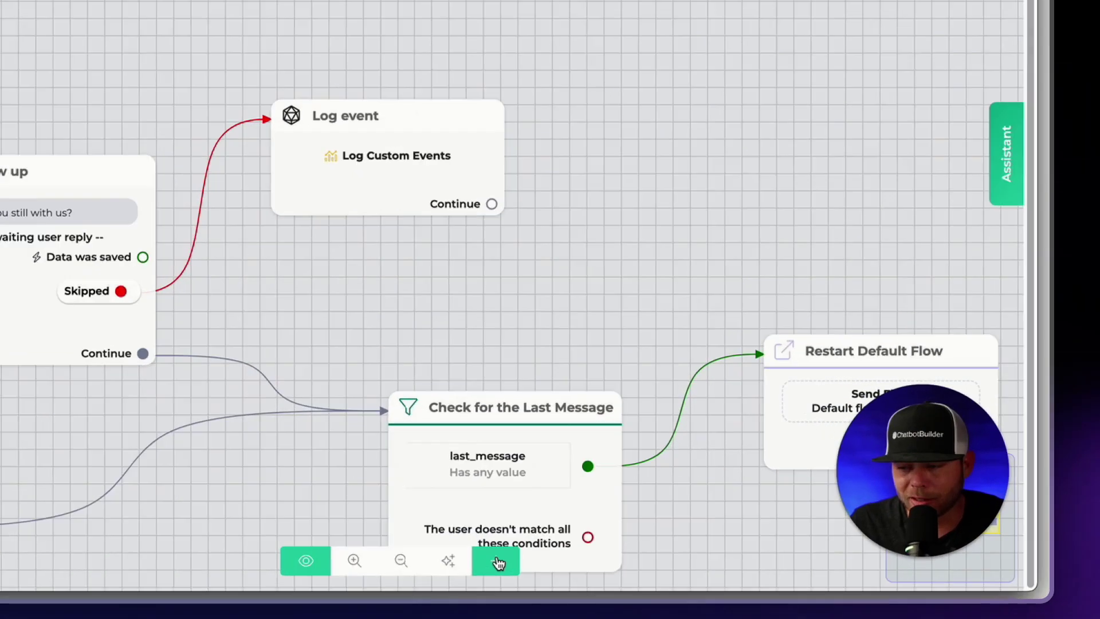
{"action": "left_click", "coordinate": [611, 562]}
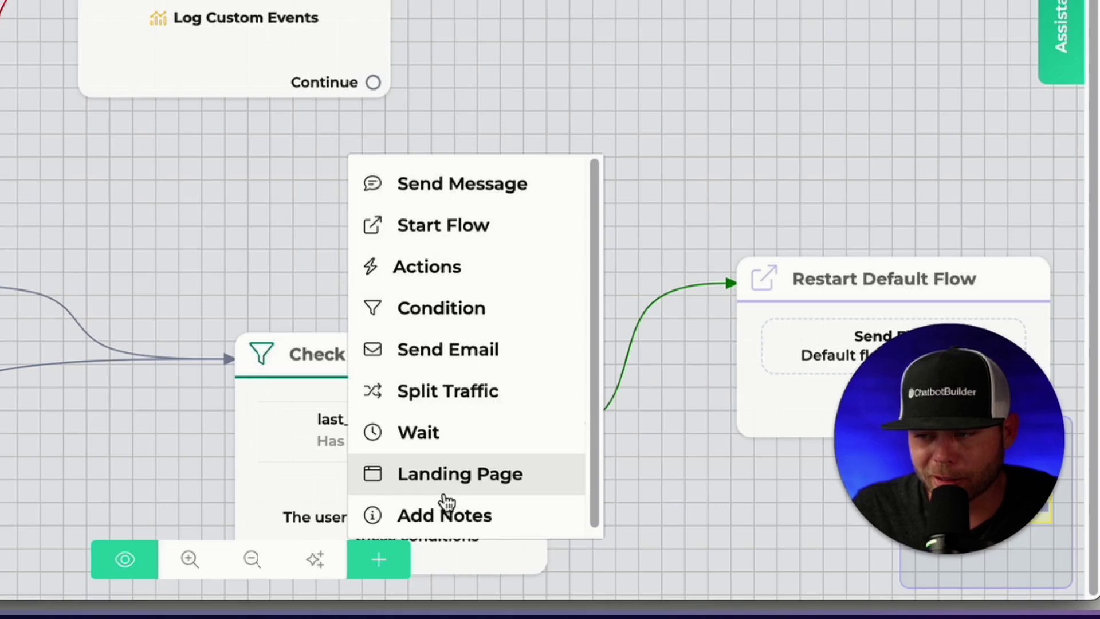
{"action": "left_click", "coordinate": [459, 230]}
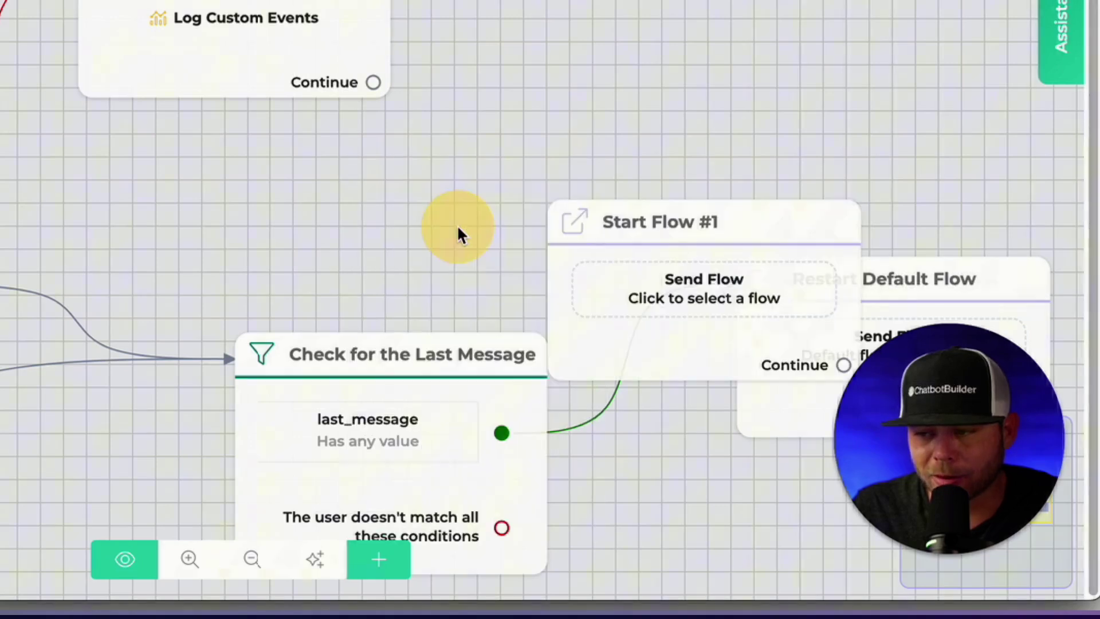
{"action": "left_click_drag", "start_coordinate": [589, 283], "coordinate": [550, 2]}
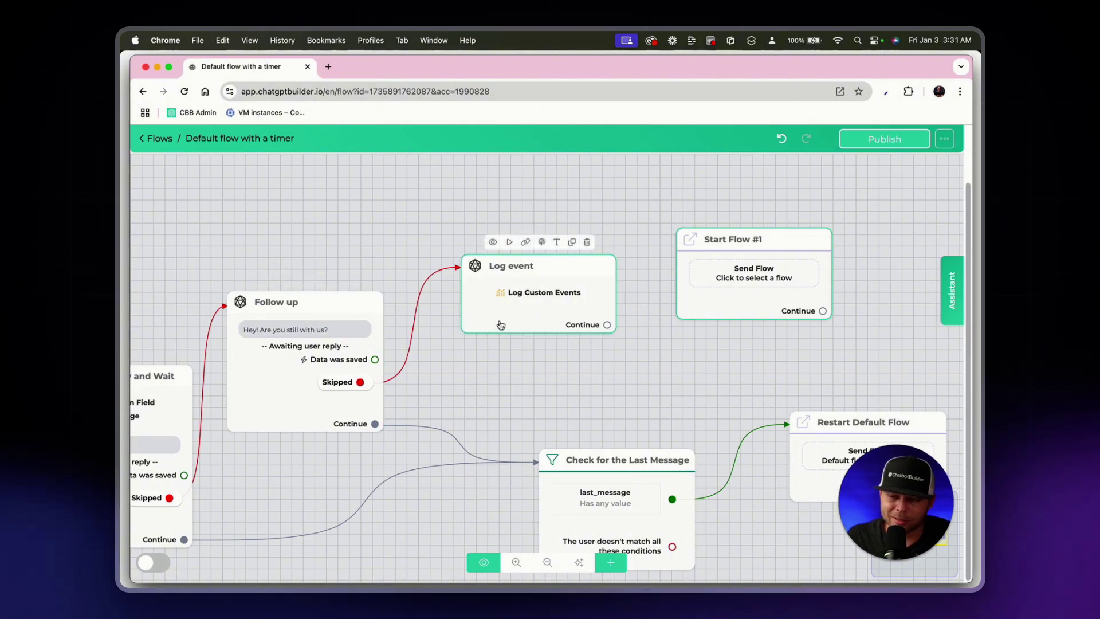
{"action": "left_click_drag", "start_coordinate": [538, 312], "coordinate": [543, 311]}
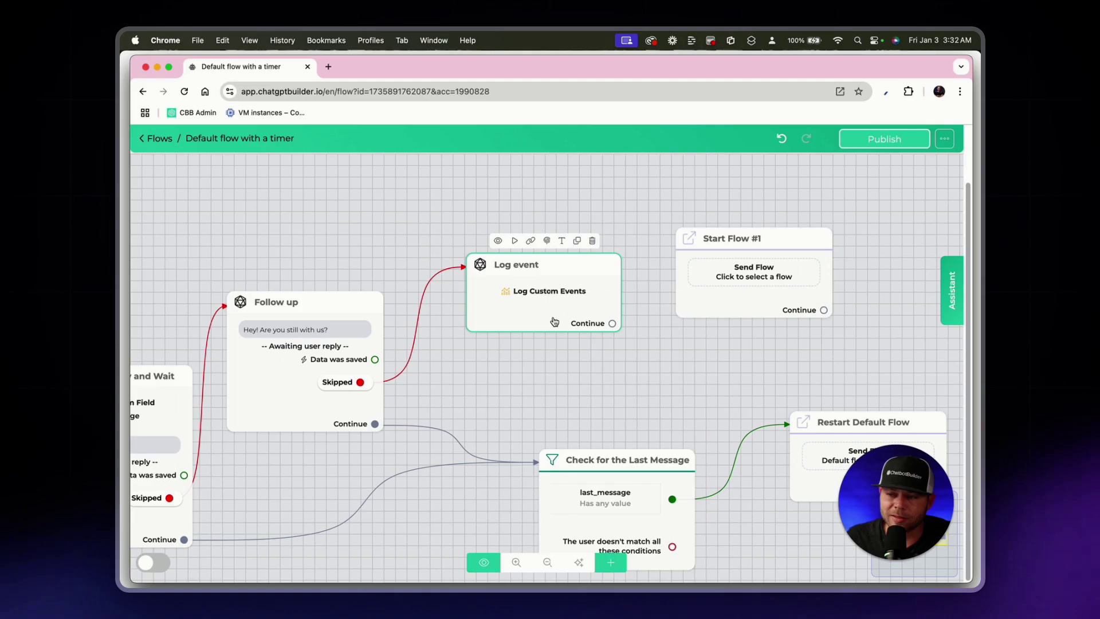
{"action": "left_click_drag", "start_coordinate": [552, 321], "coordinate": [570, 307]}
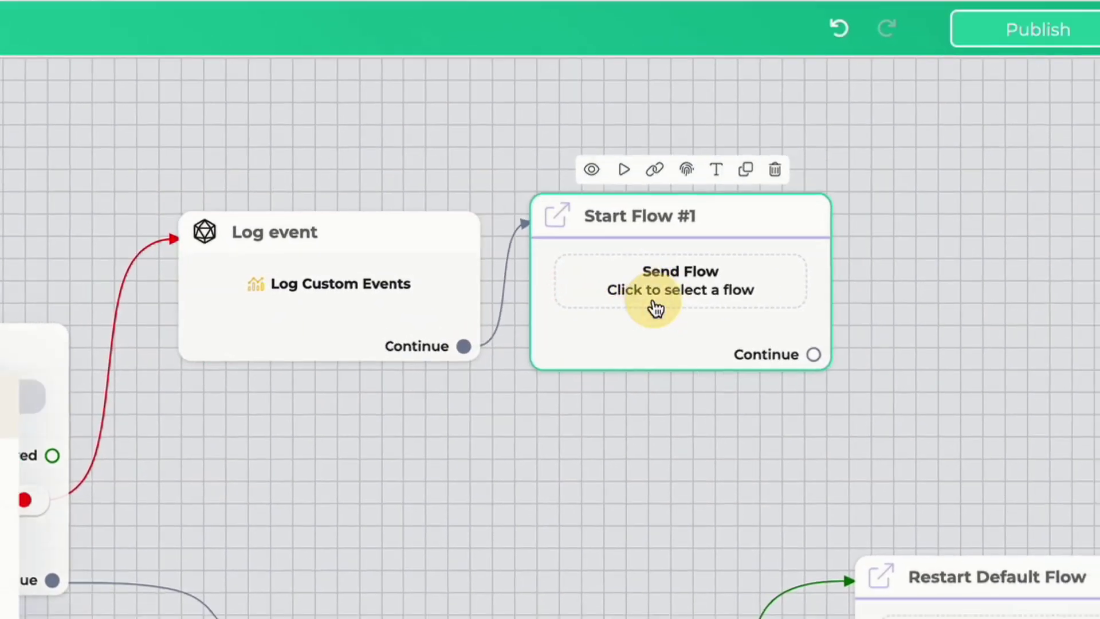
Step: Set Start Flow #1 to start the AI Summary flow
{"action": "left_click", "coordinate": [654, 307]}
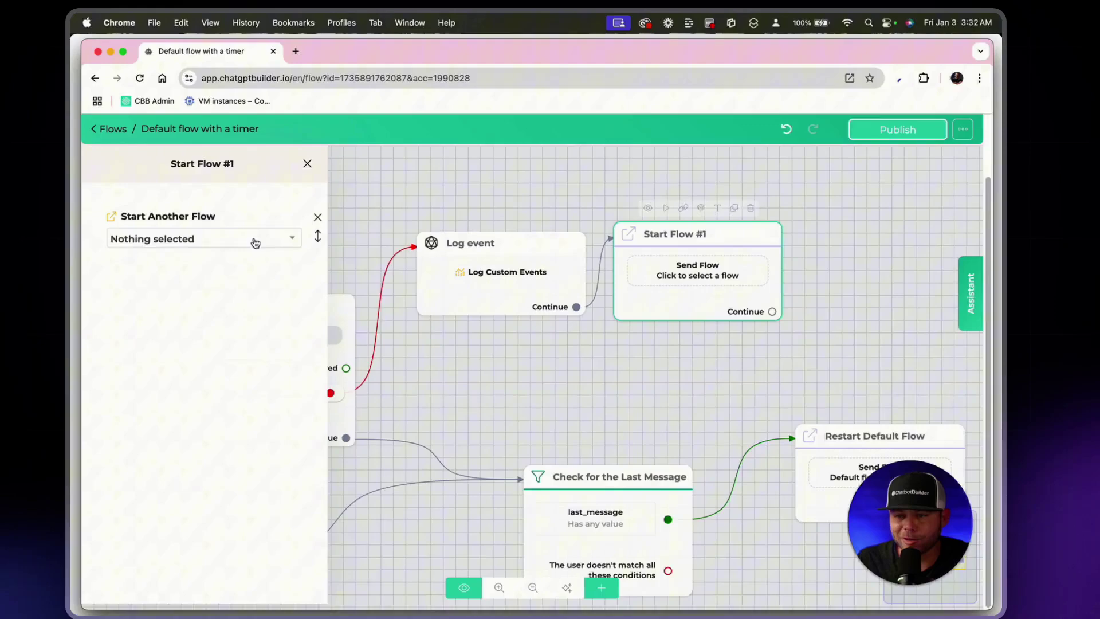
{"action": "left_click", "coordinate": [253, 241]}
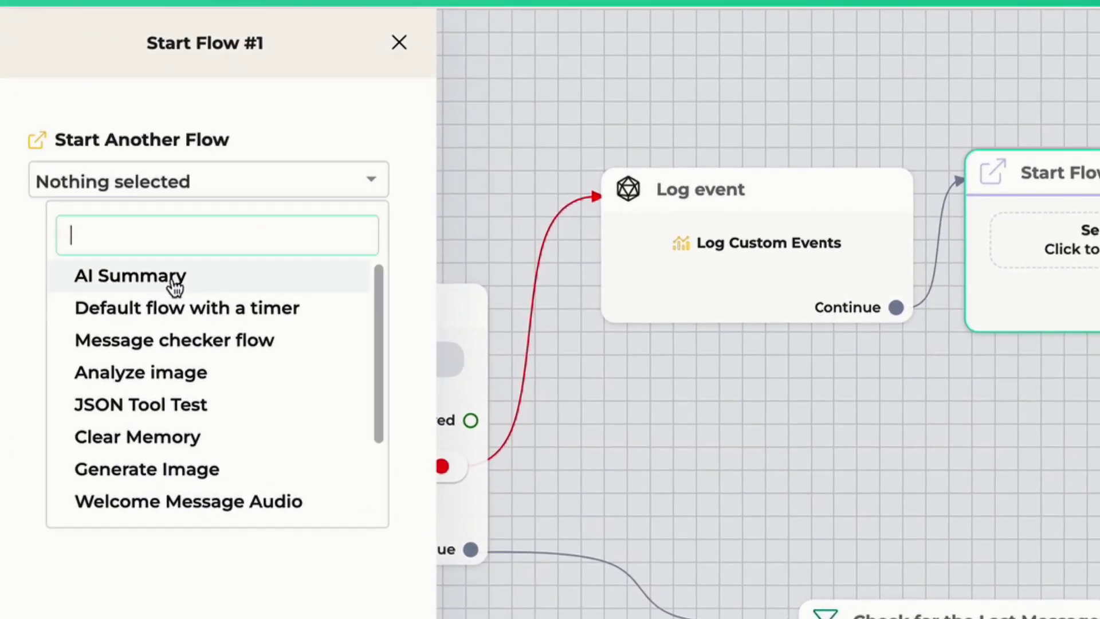
{"action": "left_click", "coordinate": [172, 285]}
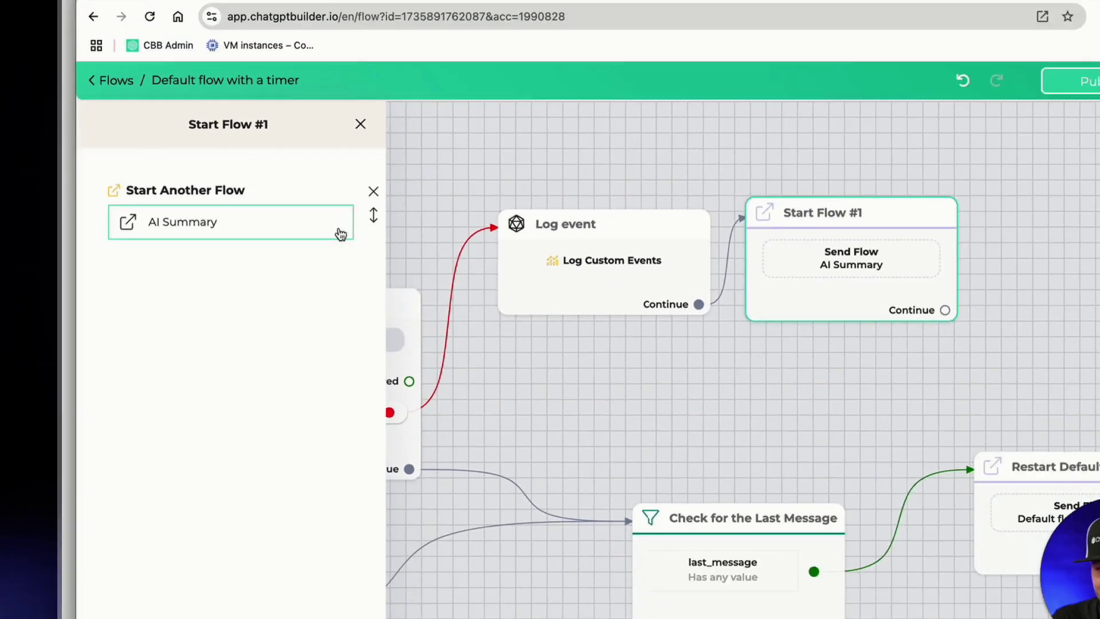
Step: Rename the step to 'Send AI Summary' and publish the flow
{"action": "left_click", "coordinate": [205, 43]}
{"action": "triple_click", "coordinate": [491, 197]}
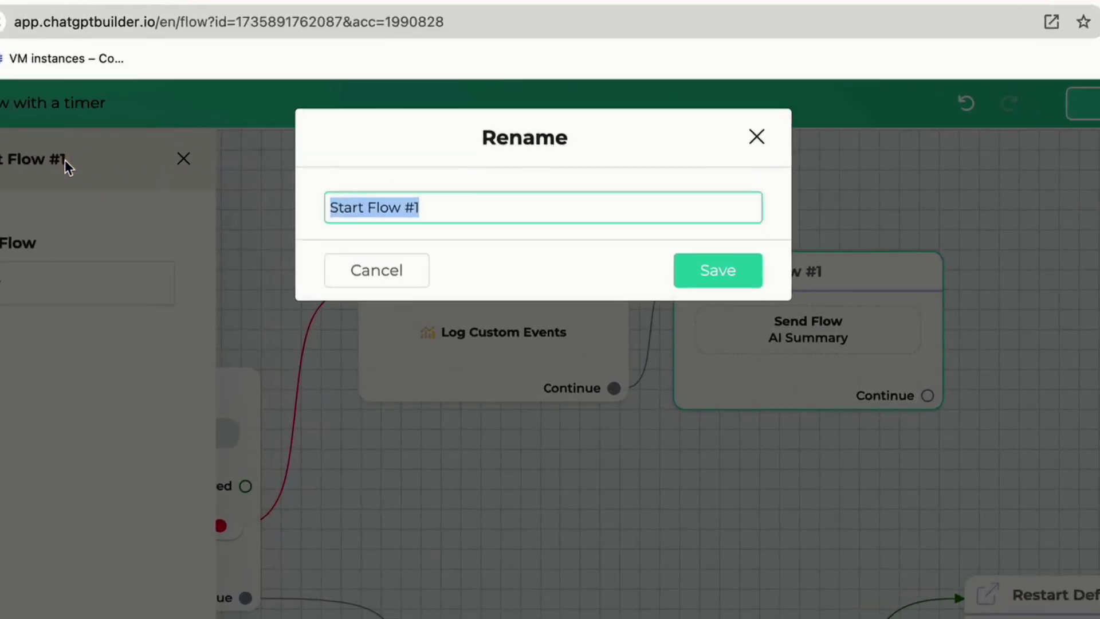
{"action": "type", "text": "Sed"}
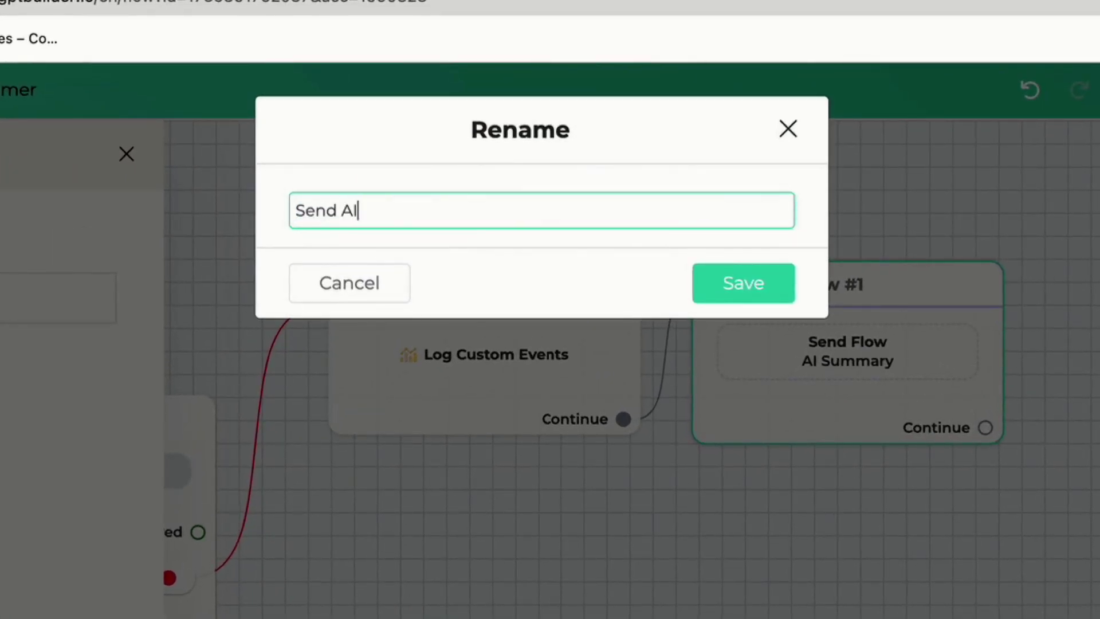
{"action": "type", "text": " AI Summary"}
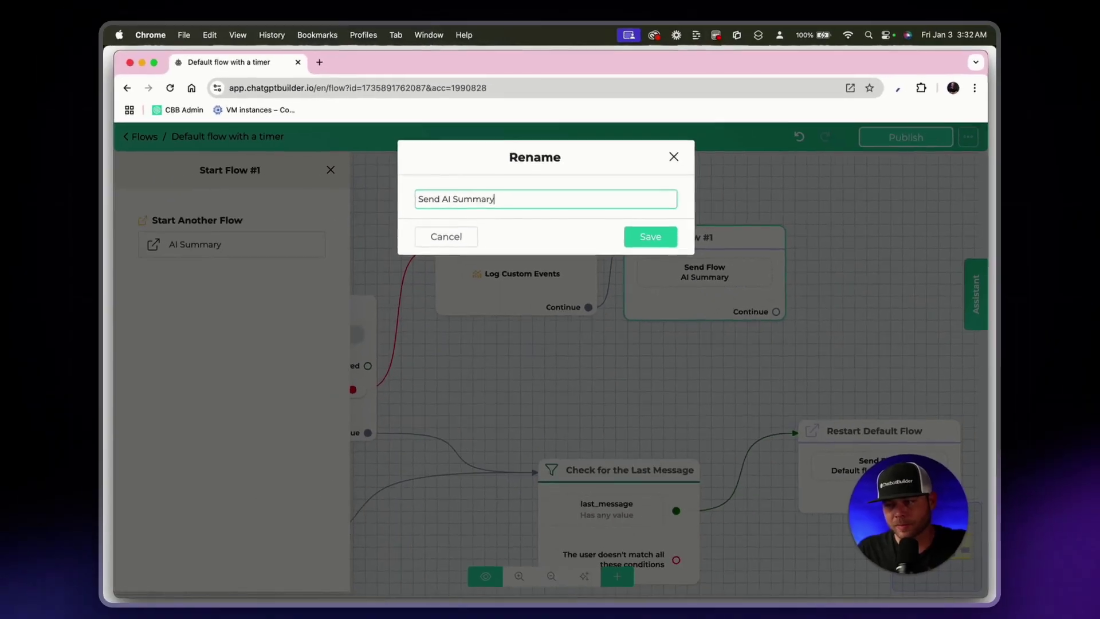
{"action": "key", "text": "Return"}
{"action": "left_click", "coordinate": [1099, 91]}
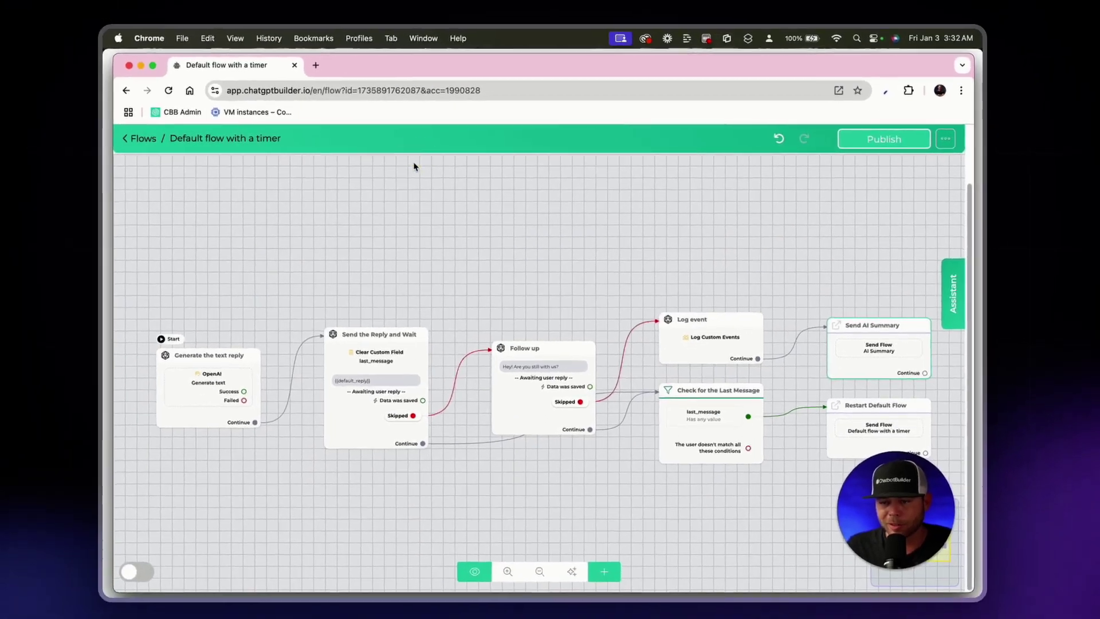
Step: Reposition the Follow up and Log event steps into a neater arrangement
{"action": "scroll", "coordinate": [263, 349], "scroll_direction": "up", "scroll_amount": 3}
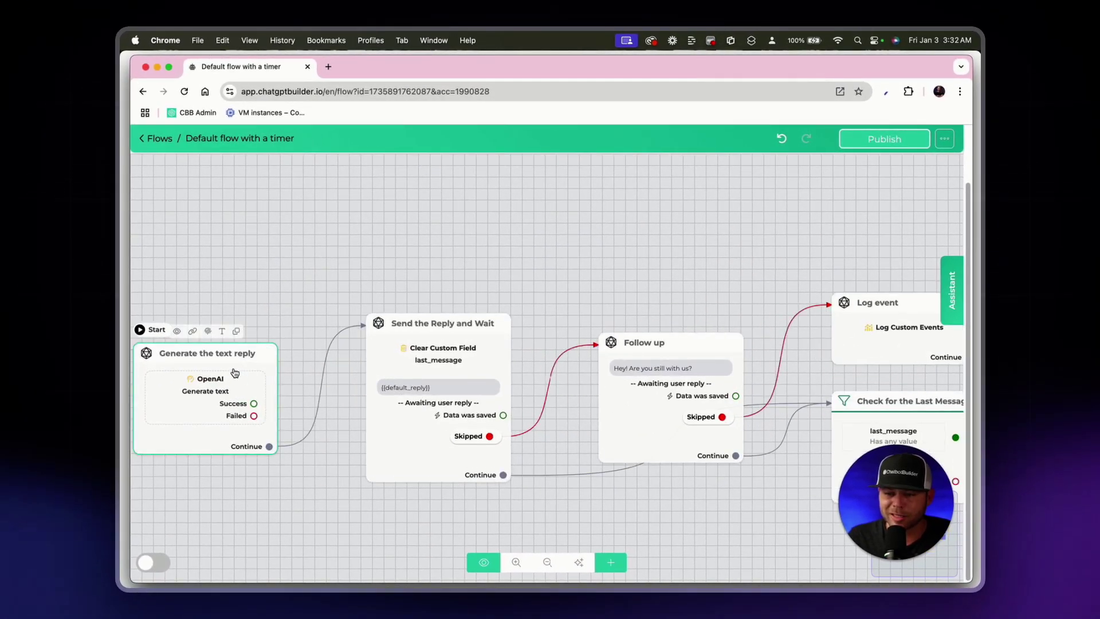
{"action": "left_click", "coordinate": [431, 346]}
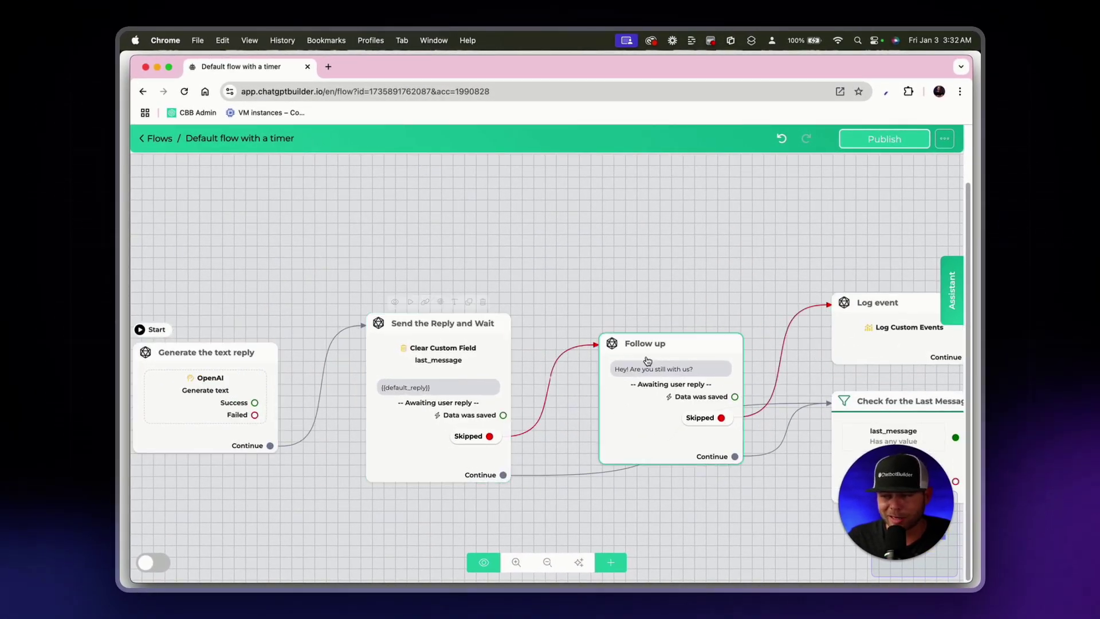
{"action": "left_click_drag", "start_coordinate": [646, 358], "coordinate": [554, 222]}
{"action": "left_click_drag", "start_coordinate": [795, 241], "coordinate": [572, 238]}
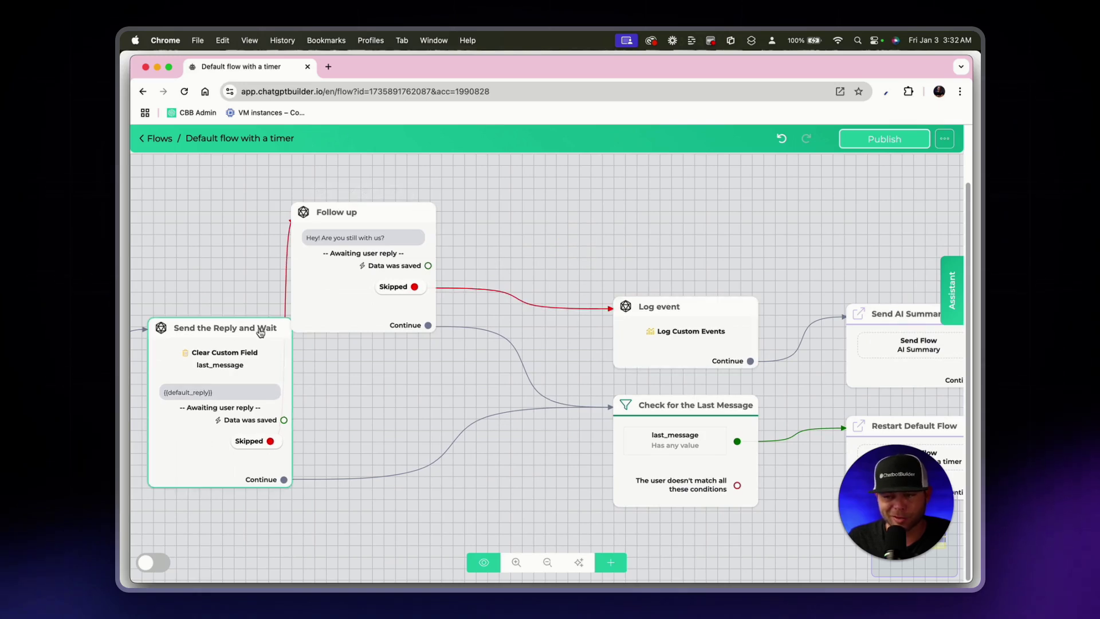
{"action": "left_click_drag", "start_coordinate": [674, 327], "coordinate": [641, 224]}
{"action": "left_click", "coordinate": [391, 292]}
{"action": "left_click_drag", "start_coordinate": [392, 292], "coordinate": [417, 307]}
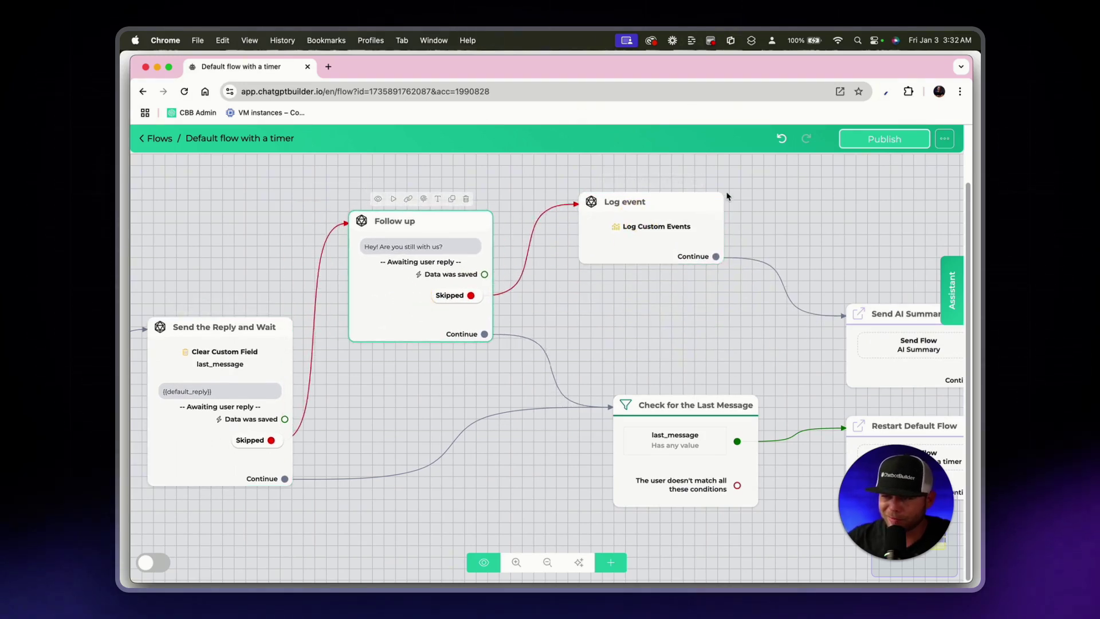
Step: Place Send AI Summary beside Log event and publish the timer flow
{"action": "mouse_move", "coordinate": [448, 260]}
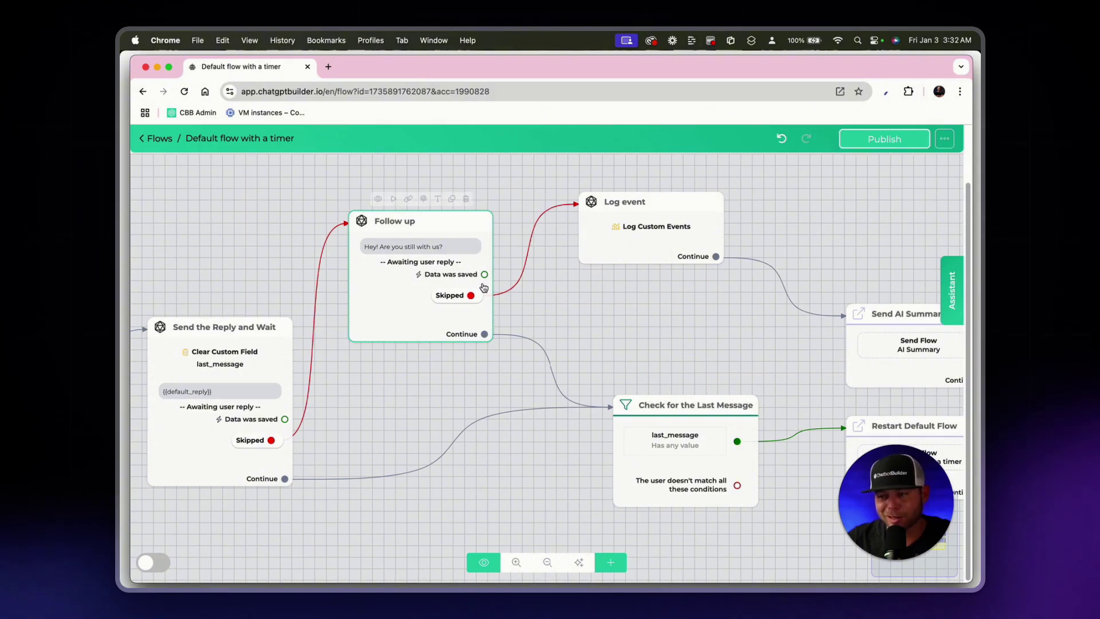
{"action": "scroll", "coordinate": [448, 274], "scroll_direction": "up", "scroll_amount": 3}
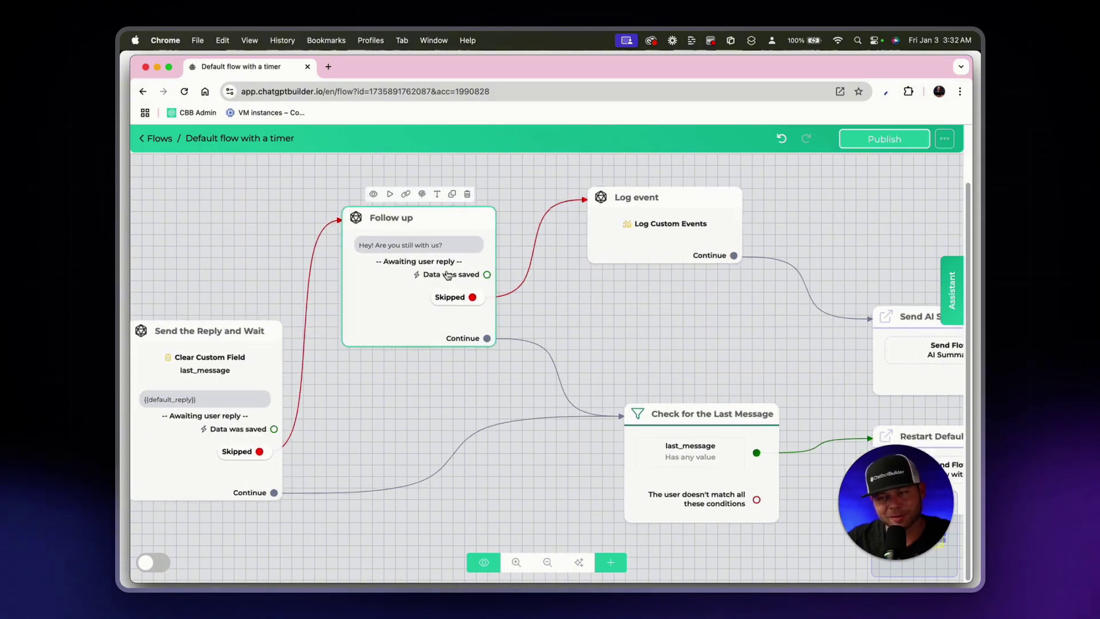
{"action": "left_click_drag", "start_coordinate": [676, 214], "coordinate": [643, 229]}
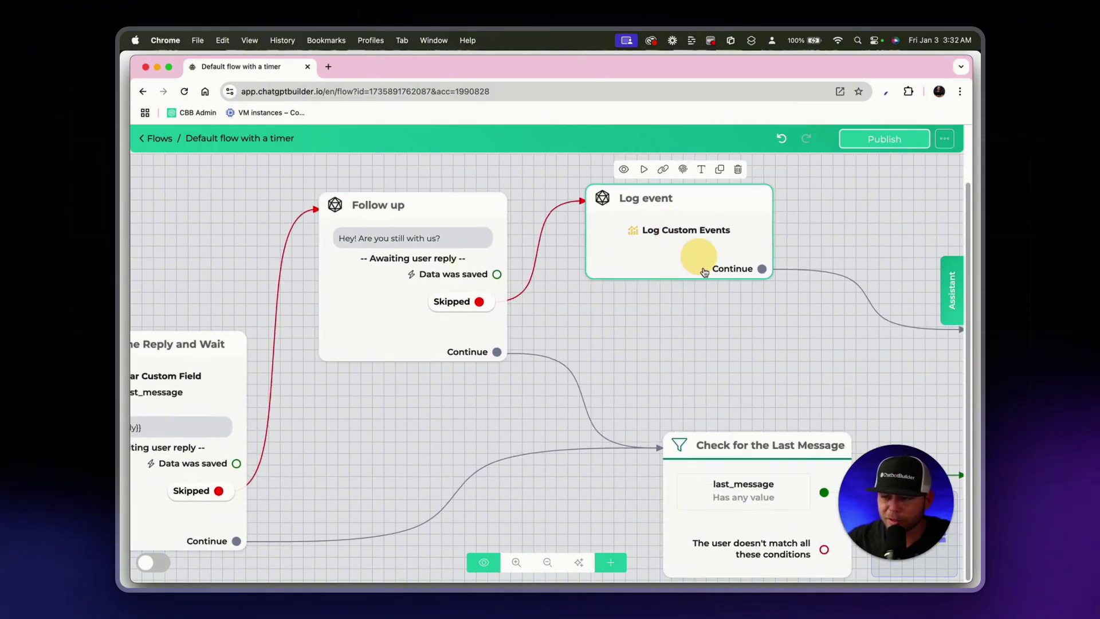
{"action": "left_click_drag", "start_coordinate": [722, 319], "coordinate": [381, 326]}
{"action": "left_click_drag", "start_coordinate": [727, 395], "coordinate": [596, 263]}
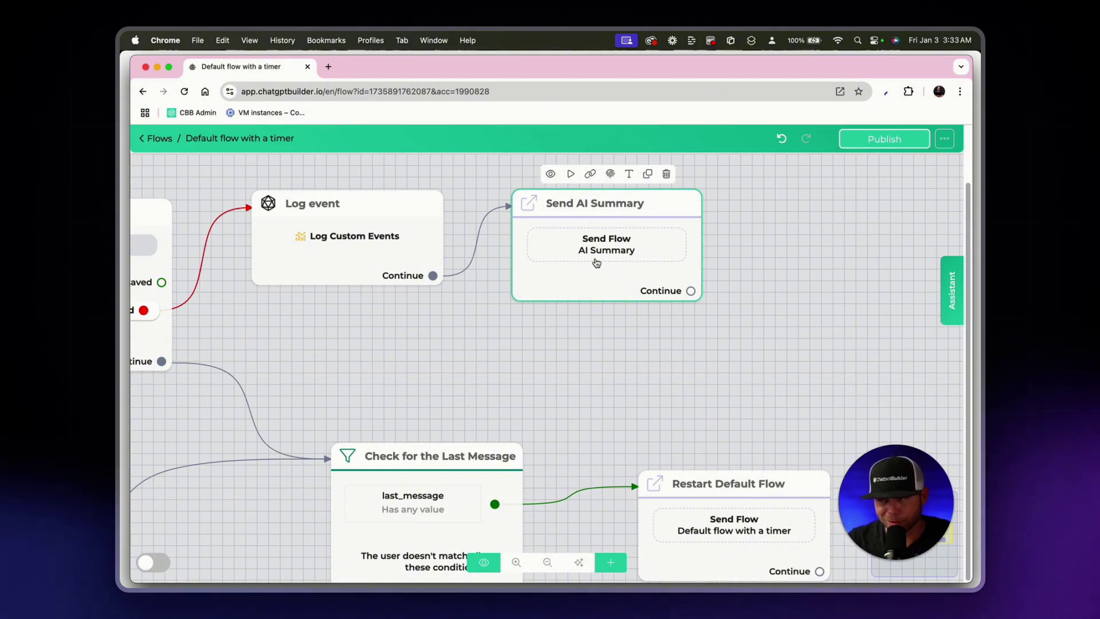
{"action": "left_click", "coordinate": [884, 143]}
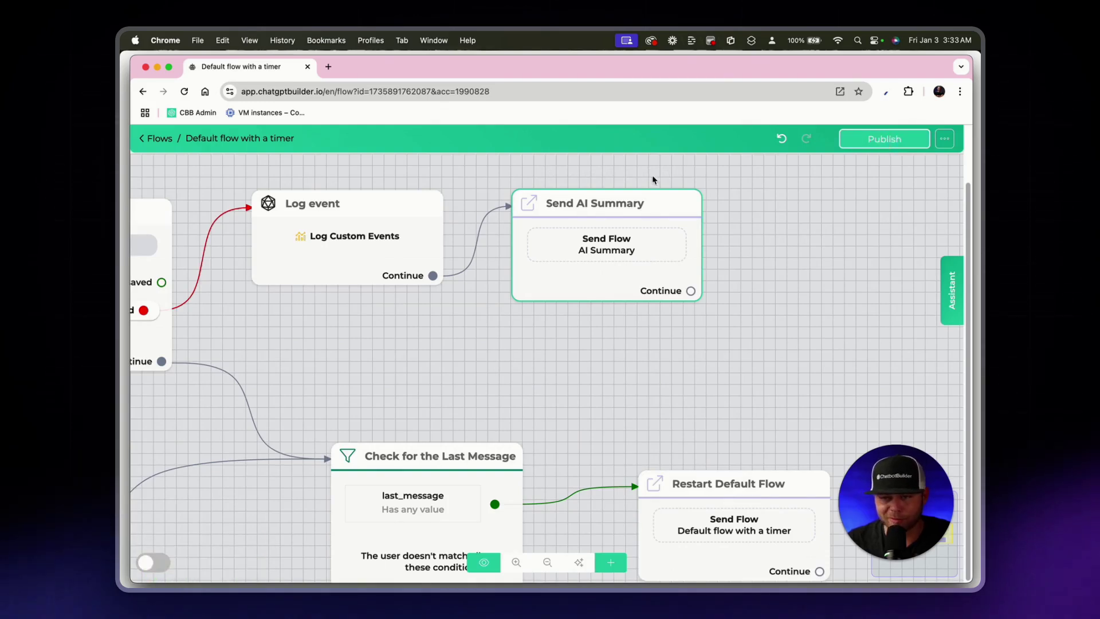
Step: Open the Welcome Message flow's chat preview in the assistant panel
{"action": "key", "text": "super+bracketleft"}
{"action": "scroll", "coordinate": [695, 477], "scroll_direction": "down", "scroll_amount": 6}
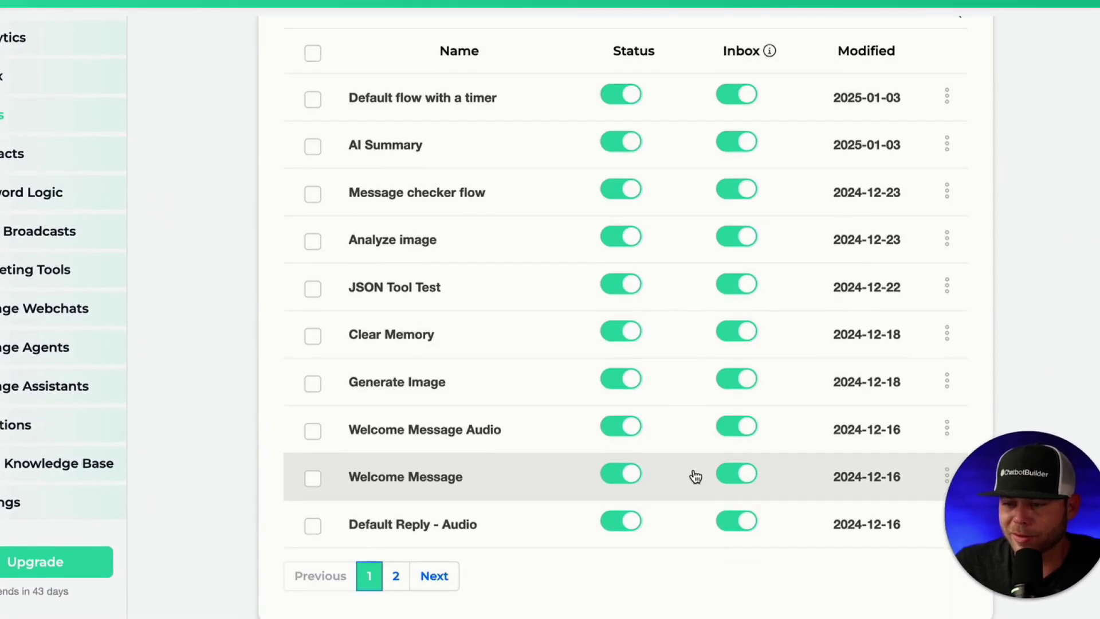
{"action": "left_click", "coordinate": [493, 476]}
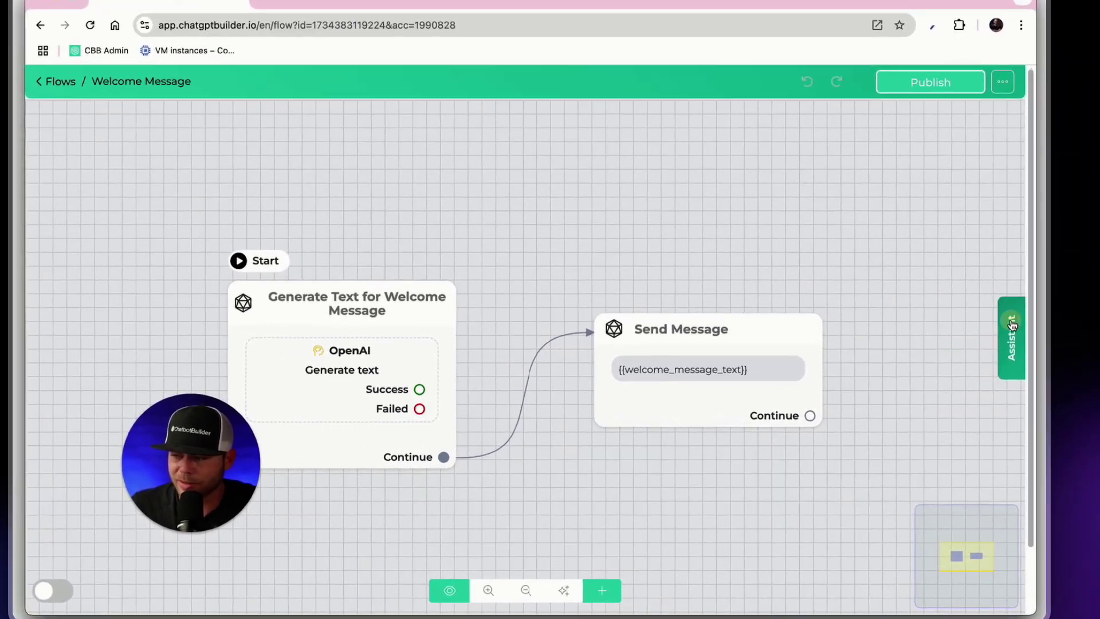
{"action": "left_click", "coordinate": [1012, 325]}
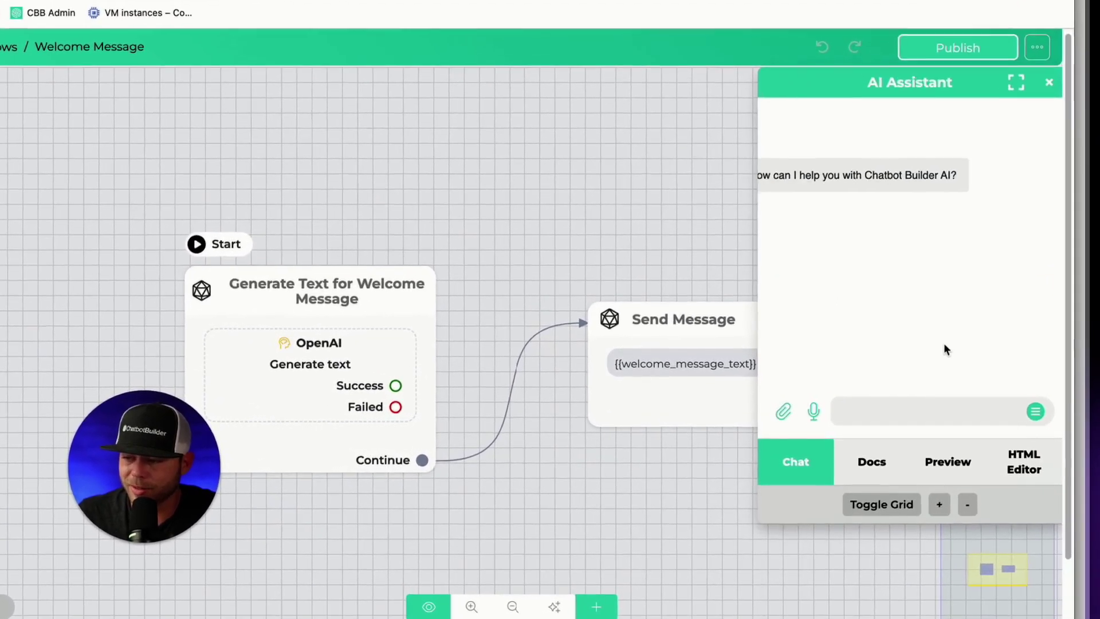
{"action": "left_click", "coordinate": [923, 458]}
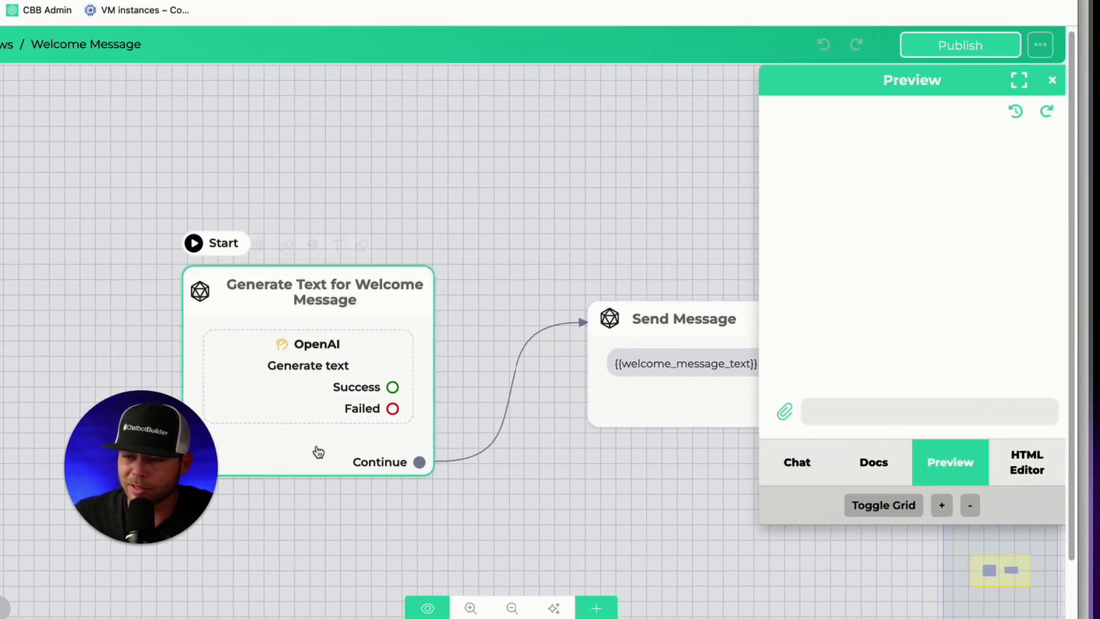
Step: Send 'Thanks for the nice message', 'Do you serve seafood?' and 'thanks' in the preview chat
{"action": "mouse_move", "coordinate": [158, 488]}
{"action": "left_click", "coordinate": [107, 546]}
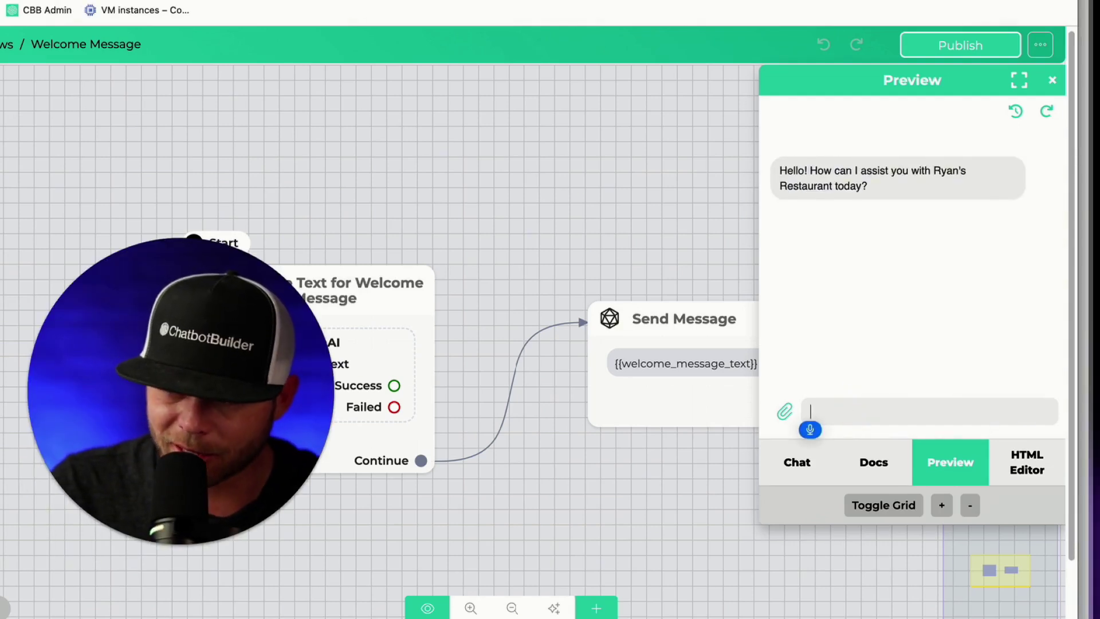
{"action": "type", "text": "Thanks for the nice message"}
{"action": "key", "text": "Return"}
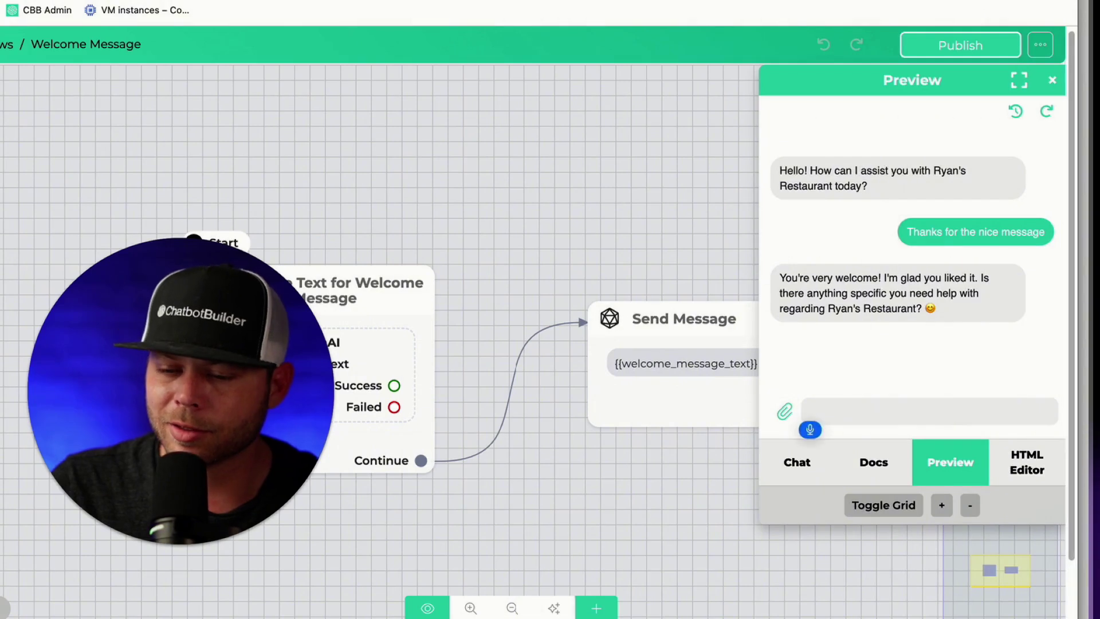
{"action": "type", "text": "Do you serve seafood?"}
{"action": "key", "text": "Return"}
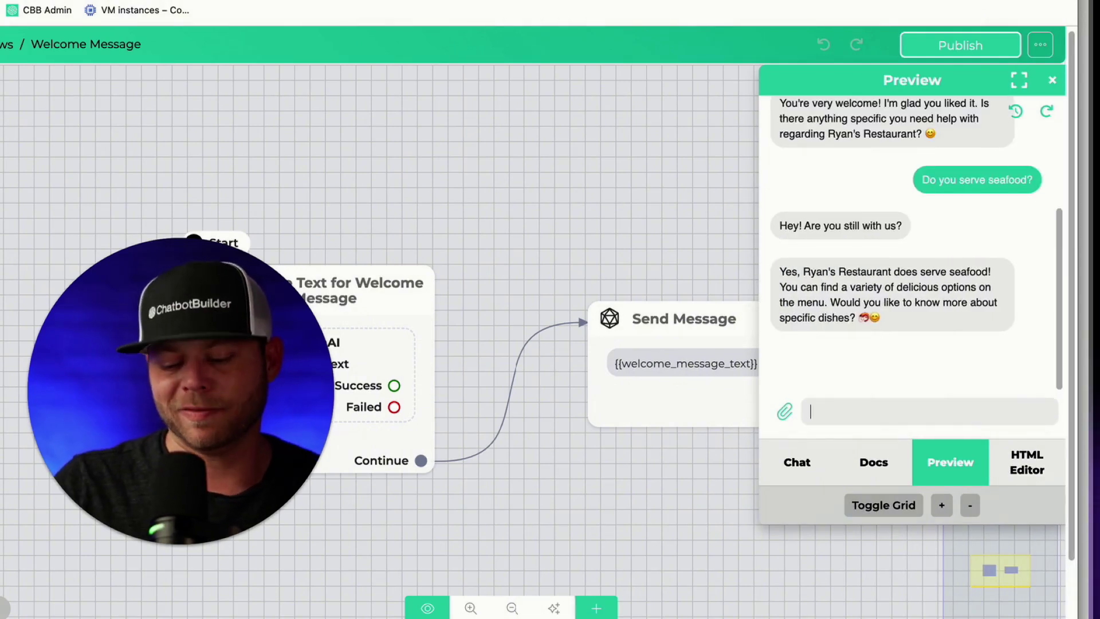
{"action": "type", "text": "thanks"}
{"action": "key", "text": "Return"}
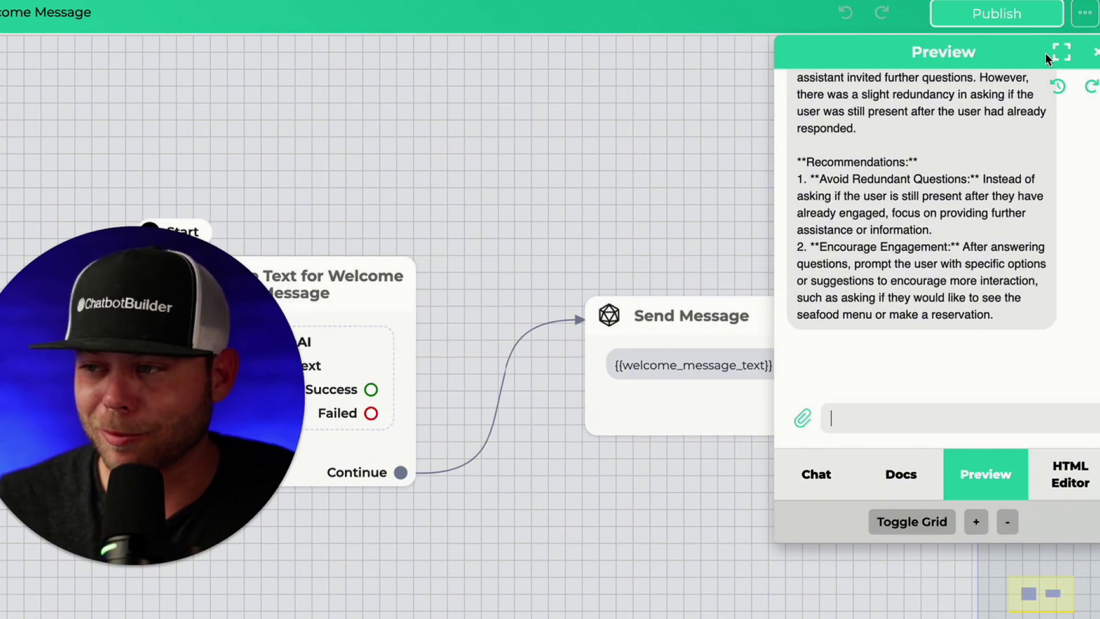
Step: Read the full-width preview's grade B report, recap and two recommendations
{"action": "scroll", "coordinate": [1044, 70], "scroll_direction": "up", "scroll_amount": 7}
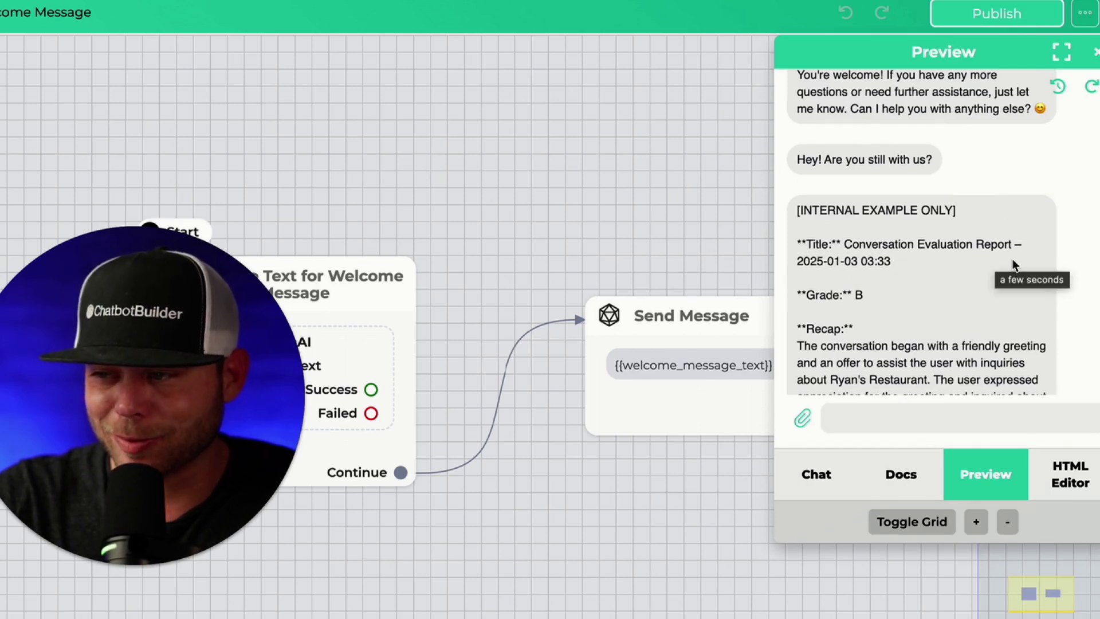
{"action": "left_click", "coordinate": [1061, 52]}
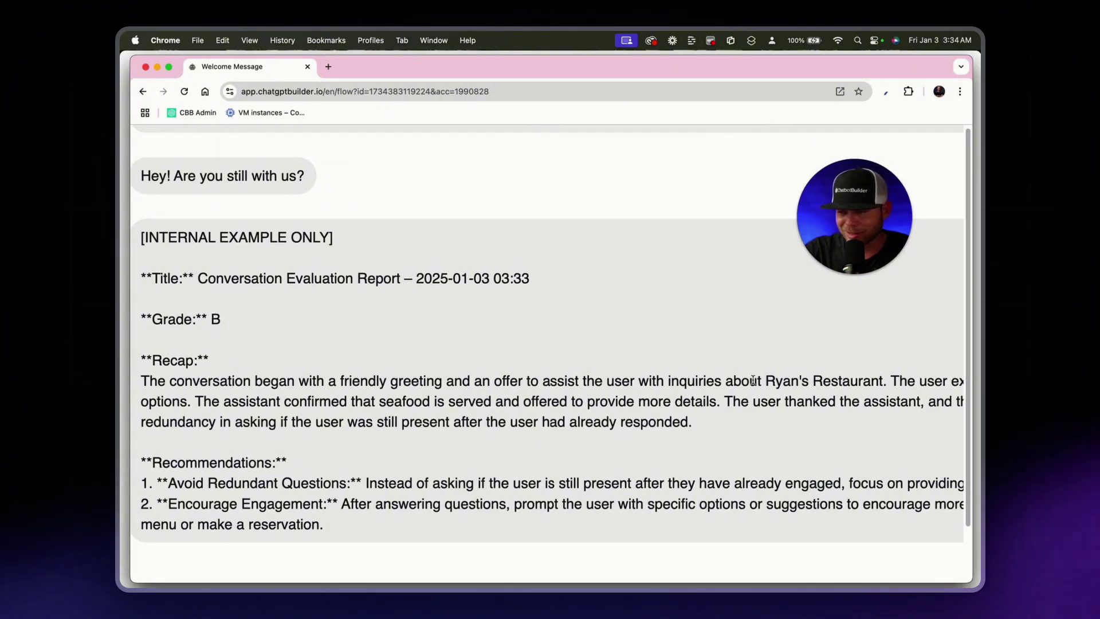
{"action": "scroll", "coordinate": [753, 380], "scroll_direction": "right", "scroll_amount": 10}
{"action": "scroll", "coordinate": [785, 376], "scroll_direction": "left", "scroll_amount": 10}
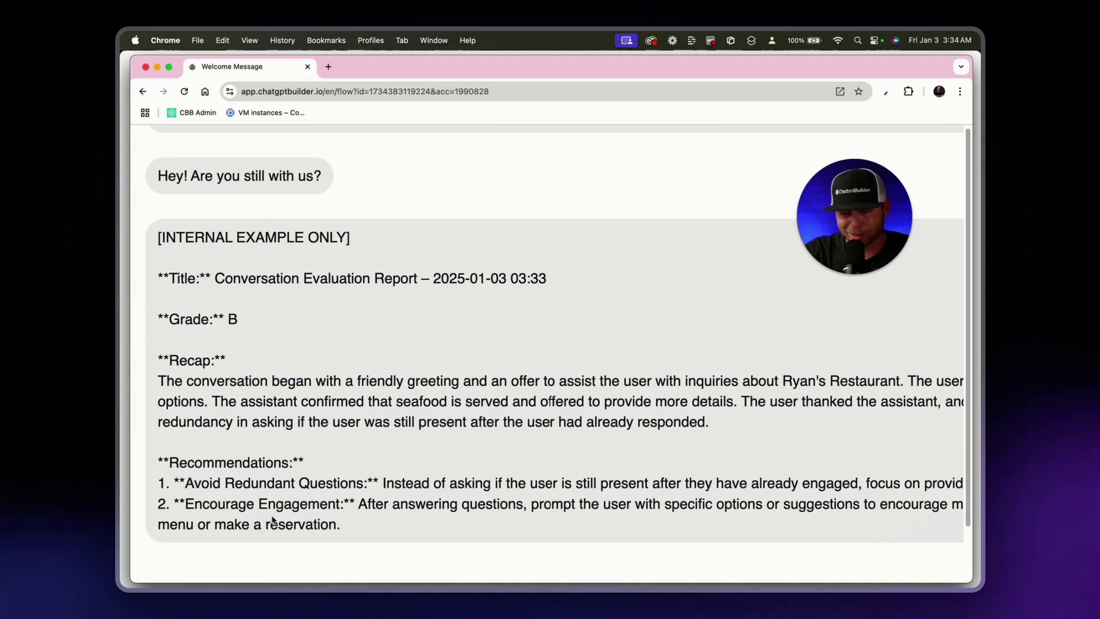
{"action": "scroll", "coordinate": [356, 473], "scroll_direction": "down", "scroll_amount": 5}
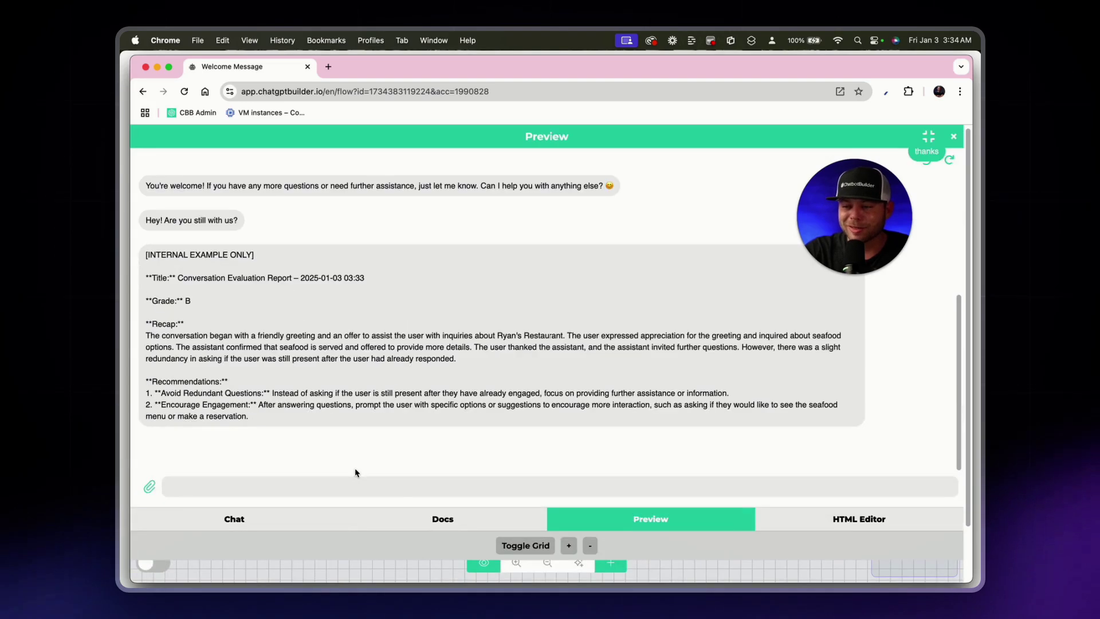
Step: Open the OpenAI settings of the AI Summary flow's Generate the summary step
{"action": "left_click", "coordinate": [954, 138]}
{"action": "left_click", "coordinate": [160, 141]}
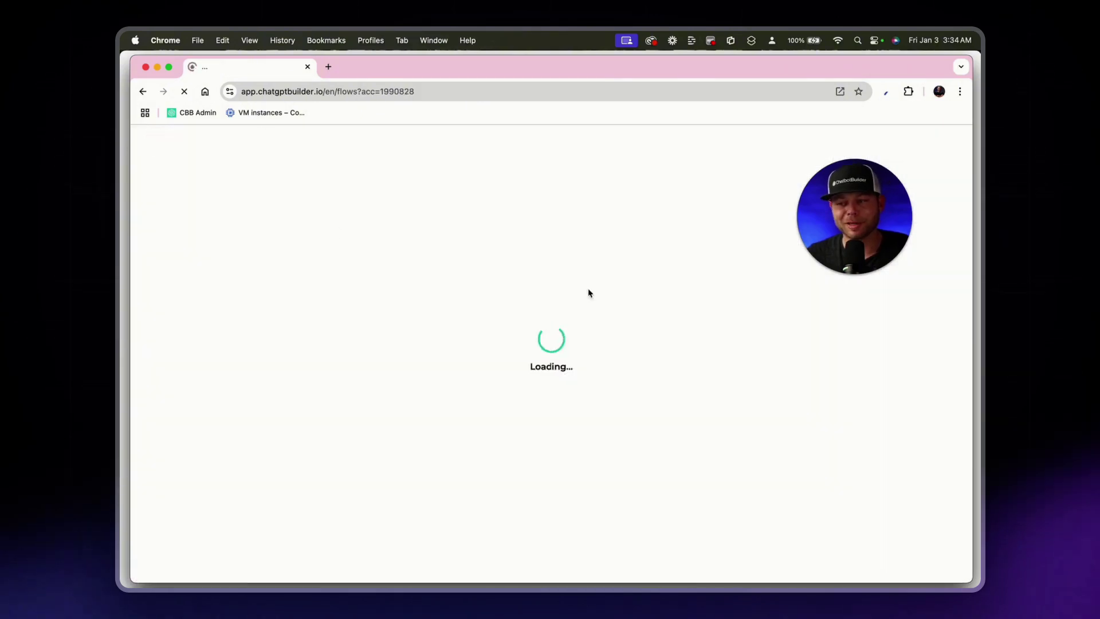
{"action": "left_click", "coordinate": [482, 492]}
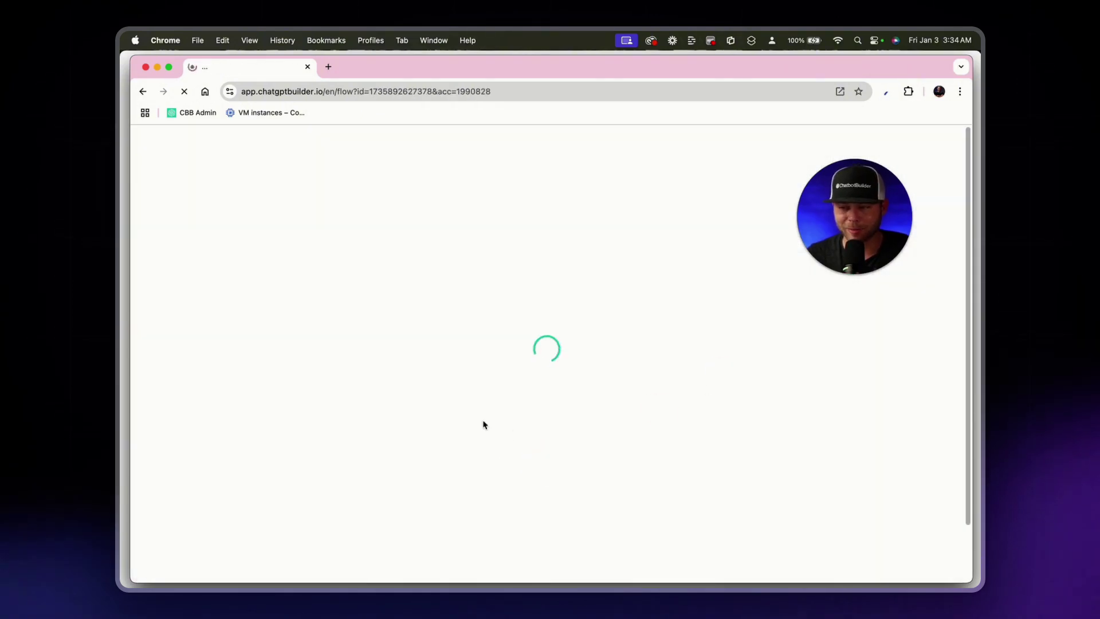
{"action": "left_click", "coordinate": [279, 382]}
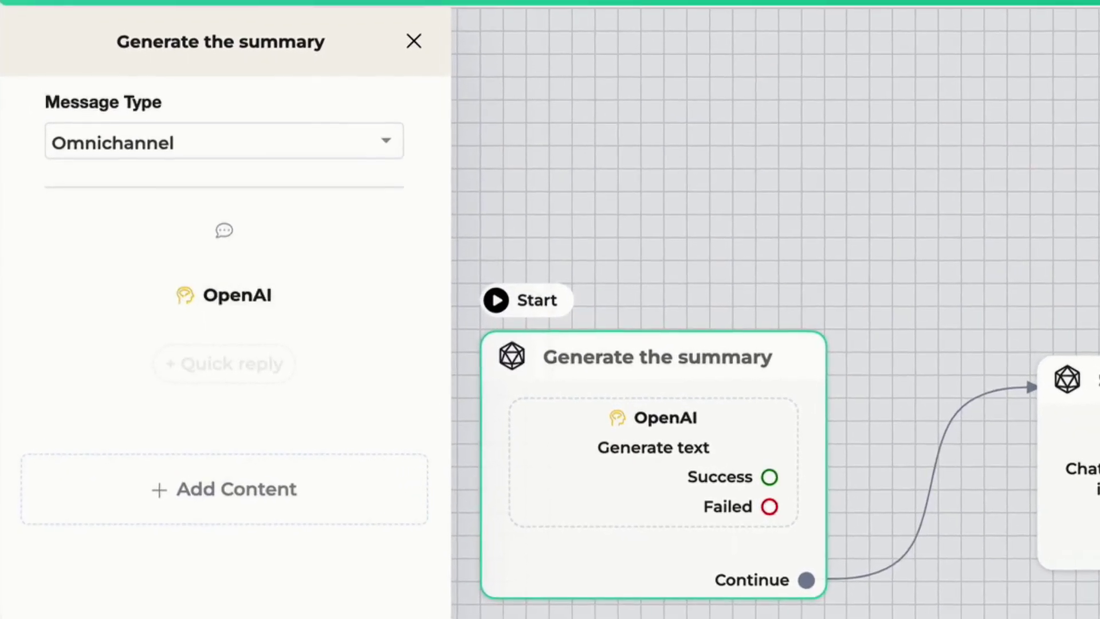
{"action": "left_click", "coordinate": [303, 293]}
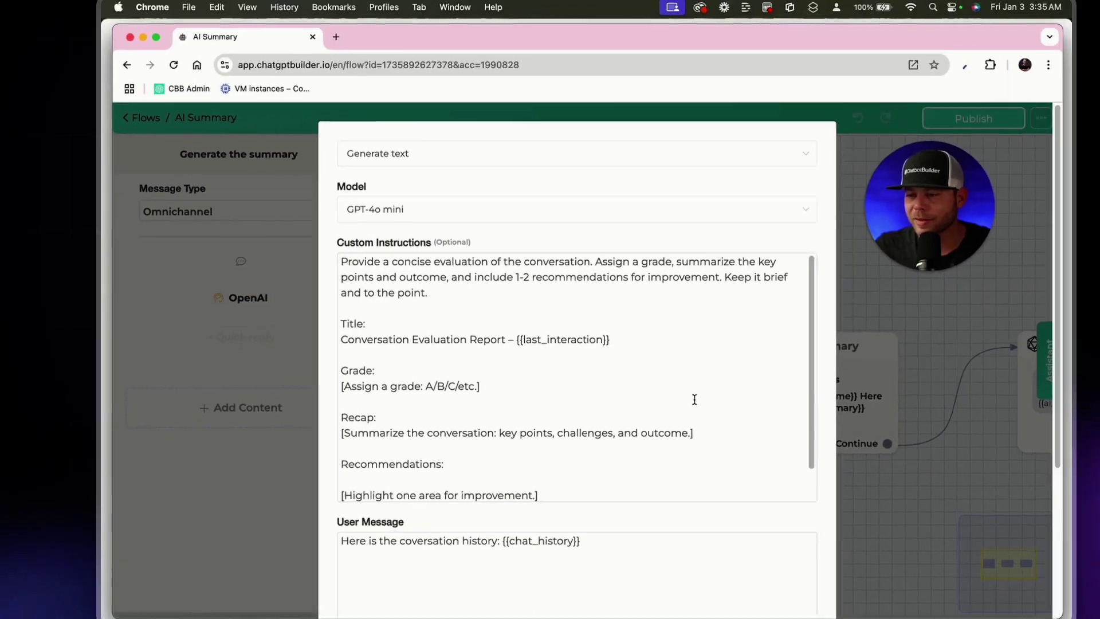
Step: Replace the Custom Instructions with the pasted detailed evaluation template
{"action": "scroll", "coordinate": [745, 257], "scroll_direction": "down", "scroll_amount": 1}
{"action": "scroll", "coordinate": [536, 401], "scroll_direction": "up", "scroll_amount": 1}
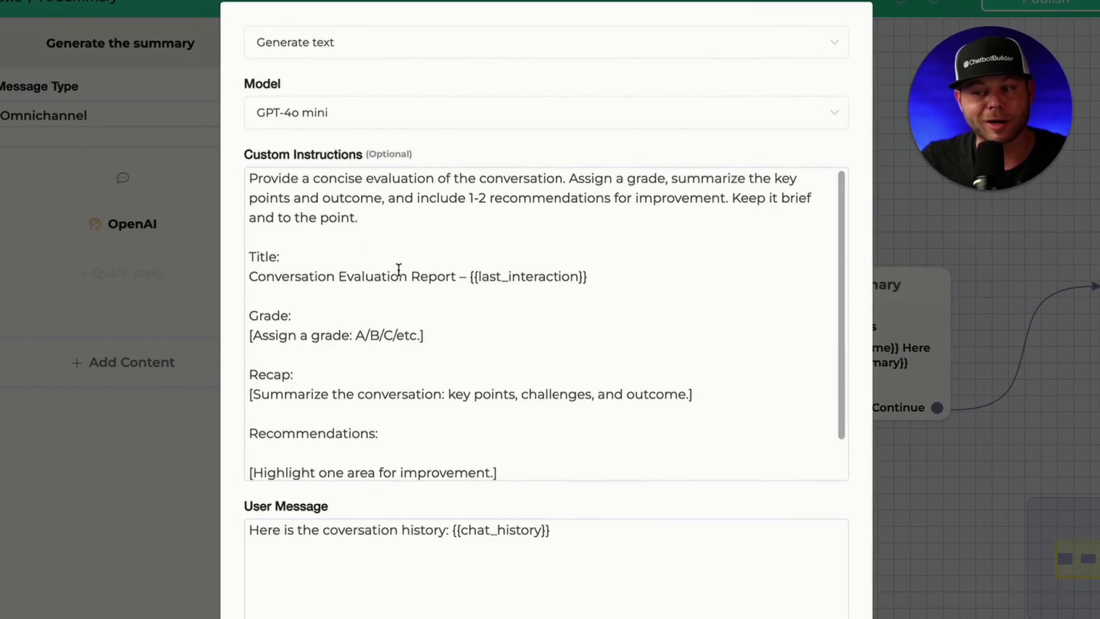
{"action": "left_click", "coordinate": [396, 269]}
{"action": "key", "text": "super+a"}
{"action": "type", "text": "Detailed Template Instructions: Use this template to create a comprehensive evaluation of the conversation. Include a grade, an in-depth summary of the conversation’s context, interaction, and resolution, and list 2-3 detailed recommendations for improvement or enhancement.  Title: Conversation Evaluation Report – [Date]  Grade: Grade: [A/B/C/etc.]  Recap: [Provide a detailed summary of the conversation:  Context: What was the issue or inquiry? Interaction: What steps were taken, and were there any challenges or clarifications needed? Outcome: Was the issue resolved? What was the customer's reaction?] Recommendations:  [Actionable Improvement #1: Address a specific weakness in clarity, tone, or accuracy.] [Actionable Improvement #2: Suggest process enhancements for efficiency or customer satisfaction.] [Optional: Provide a proactive strategy or additional feature to resolve similar issues in the future.]"}
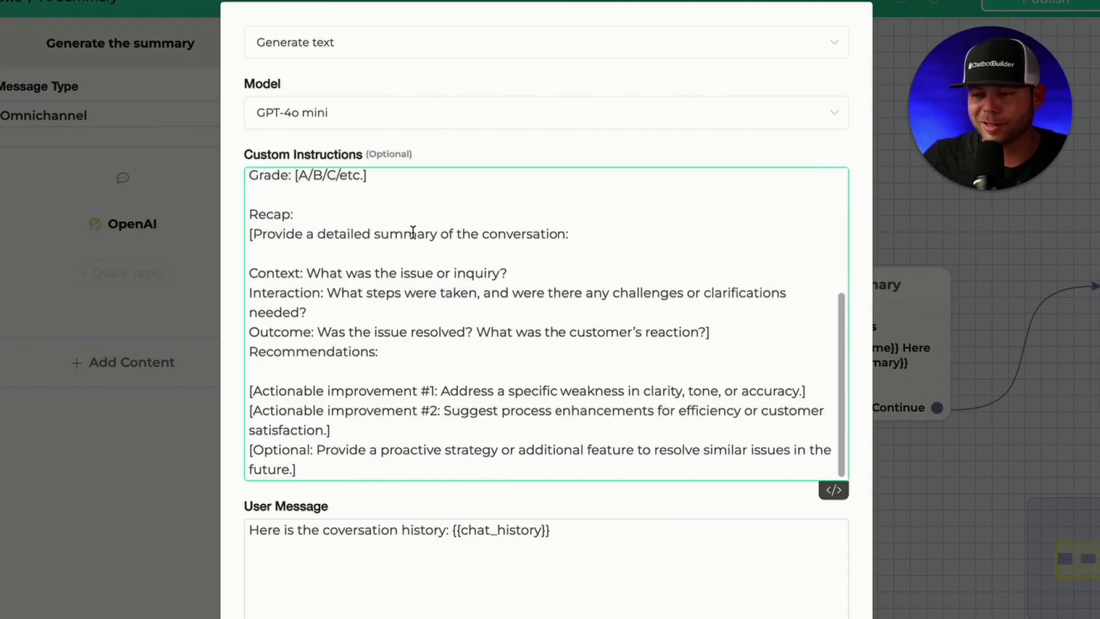
Step: Delete the template's Detailed Template heading and Instructions: label lines
{"action": "scroll", "coordinate": [410, 229], "scroll_direction": "up", "scroll_amount": 10}
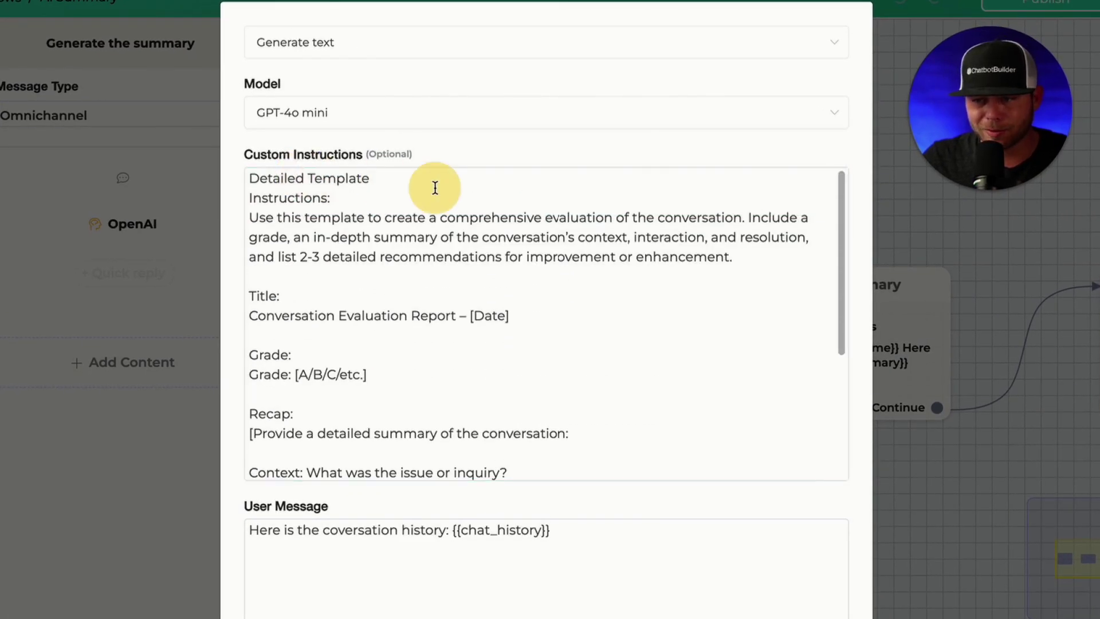
{"action": "left_click_drag", "start_coordinate": [435, 187], "coordinate": [193, 163]}
{"action": "key", "text": "BackSpace"}
{"action": "key", "text": "BackSpace"}
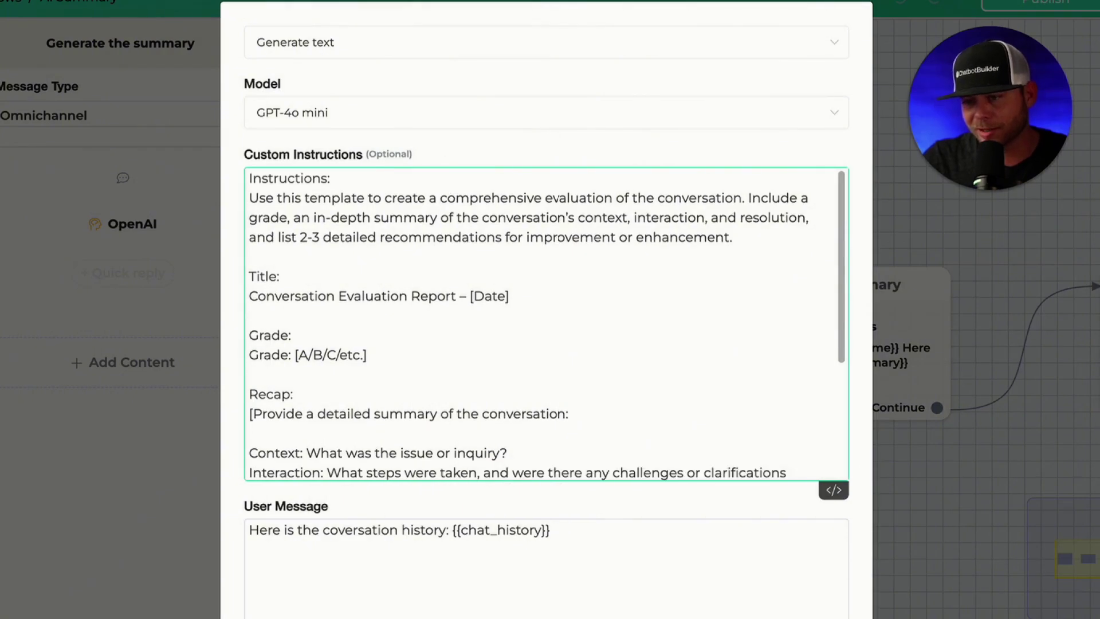
{"action": "left_click_drag", "start_coordinate": [331, 178], "coordinate": [1, 167]}
{"action": "key", "text": "BackSpace"}
{"action": "key", "text": "Delete"}
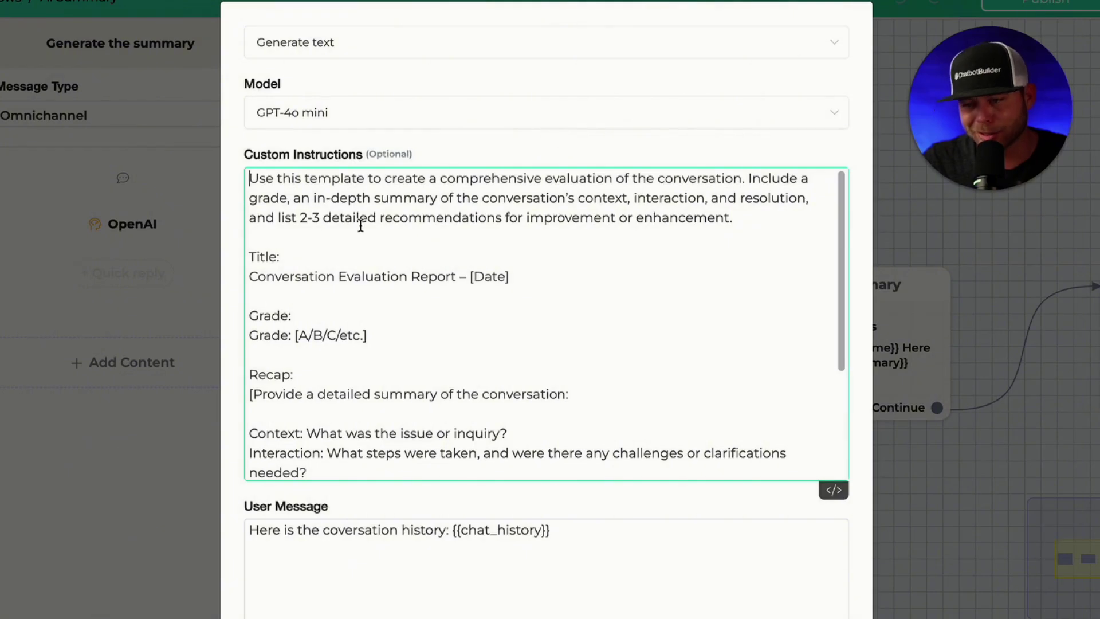
Step: Insert the {{last_interaction}} variable as the date in the report title
{"action": "scroll", "coordinate": [385, 247], "scroll_direction": "down", "scroll_amount": 3}
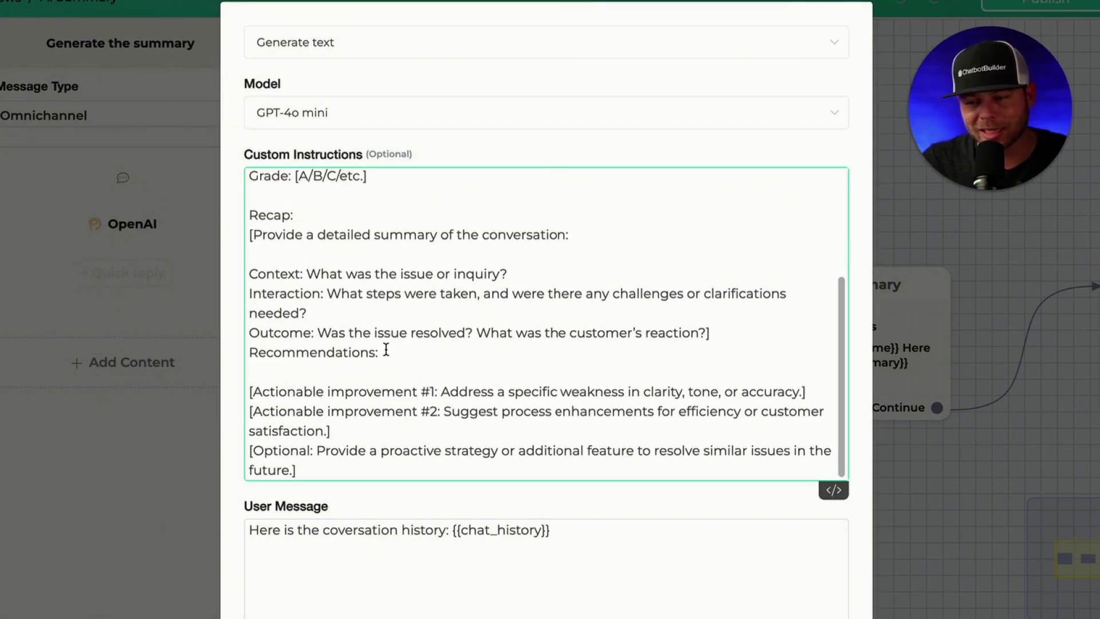
{"action": "scroll", "coordinate": [402, 332], "scroll_direction": "up", "scroll_amount": 5}
{"action": "mouse_move", "coordinate": [471, 284]}
{"action": "left_mouse_down"}
{"action": "mouse_move", "coordinate": [585, 258]}
{"action": "mouse_move", "coordinate": [470, 276]}
{"action": "left_mouse_up"}
{"action": "left_click", "coordinate": [559, 277]}
{"action": "type", "text": "{"}
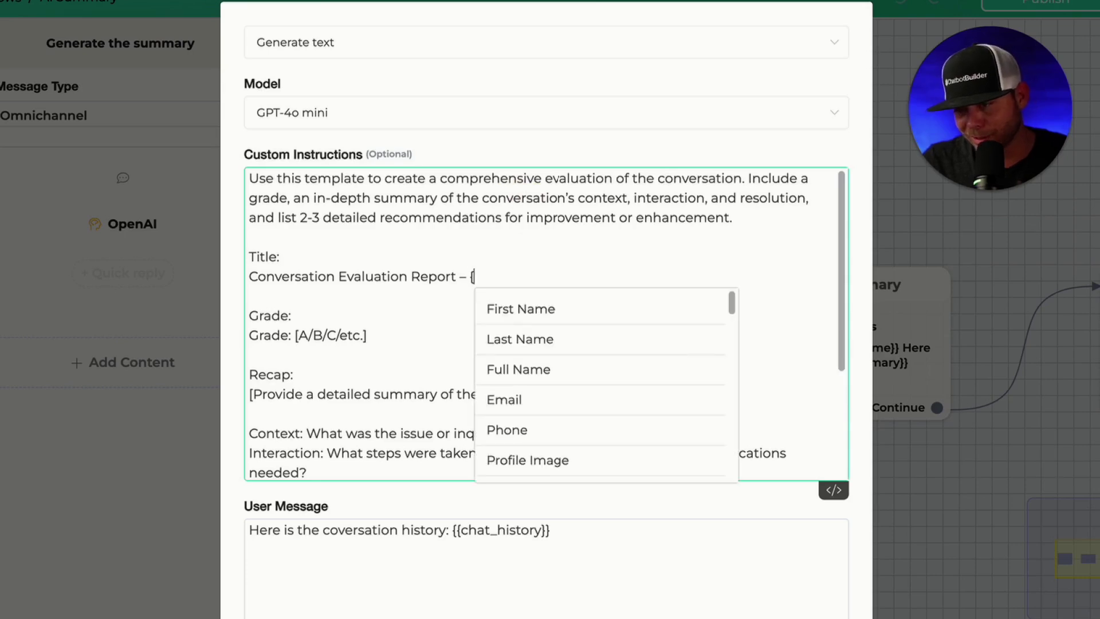
{"action": "type", "text": "las"}
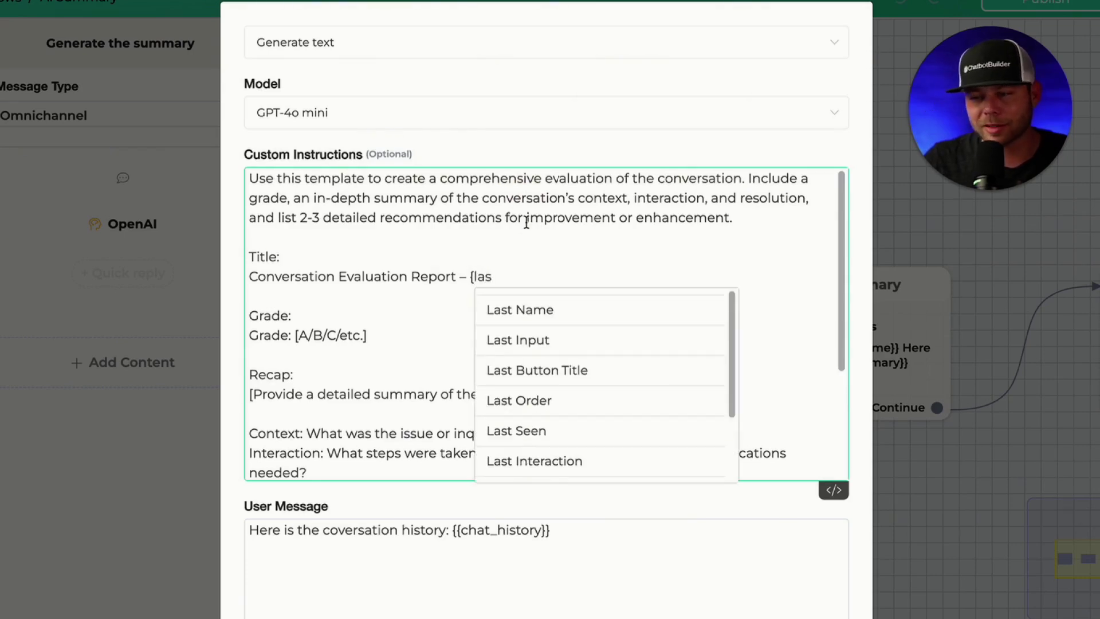
{"action": "left_click", "coordinate": [533, 452]}
Step: Check the user message before the chat history and confirm the OpenAI settings
{"action": "scroll", "coordinate": [456, 386], "scroll_direction": "down", "scroll_amount": 3}
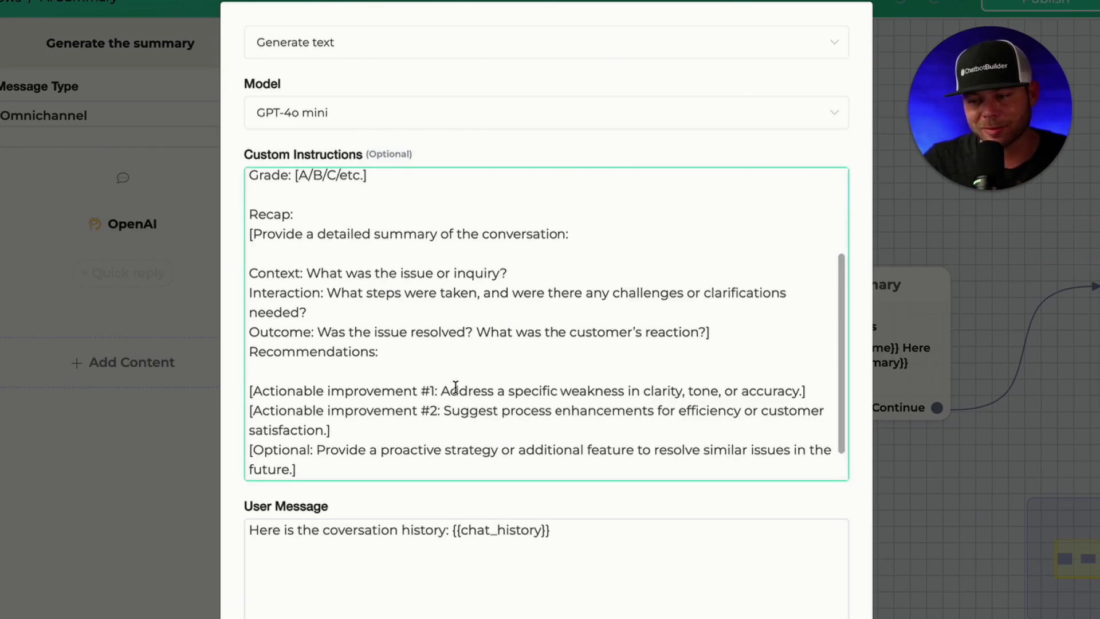
{"action": "scroll", "coordinate": [603, 489], "scroll_direction": "down", "scroll_amount": 5}
{"action": "left_click", "coordinate": [449, 269]}
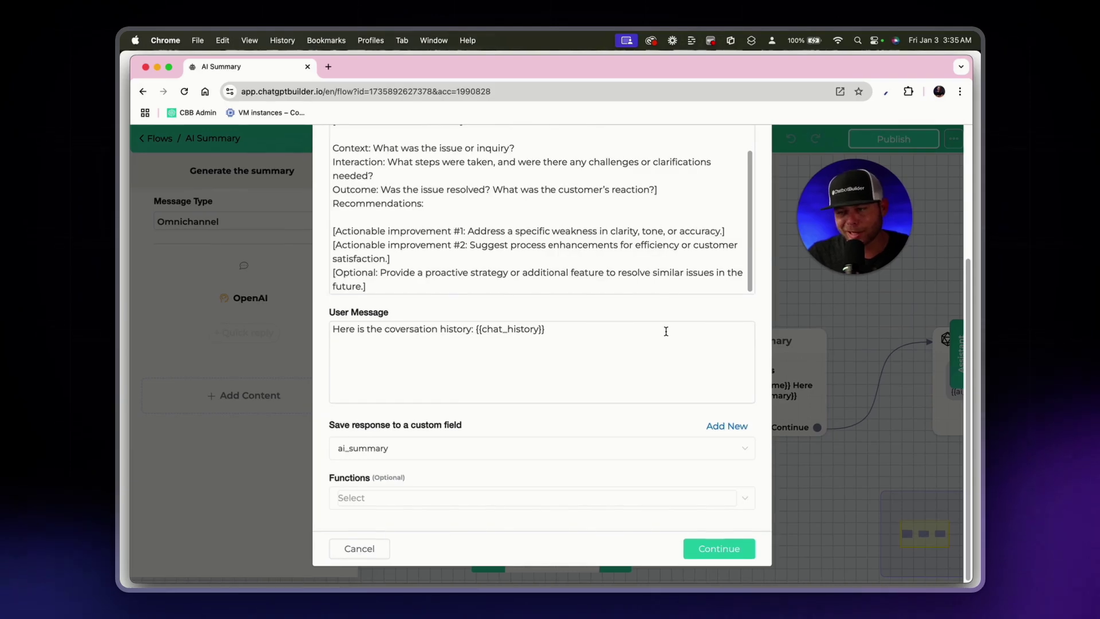
{"action": "left_click", "coordinate": [717, 547]}
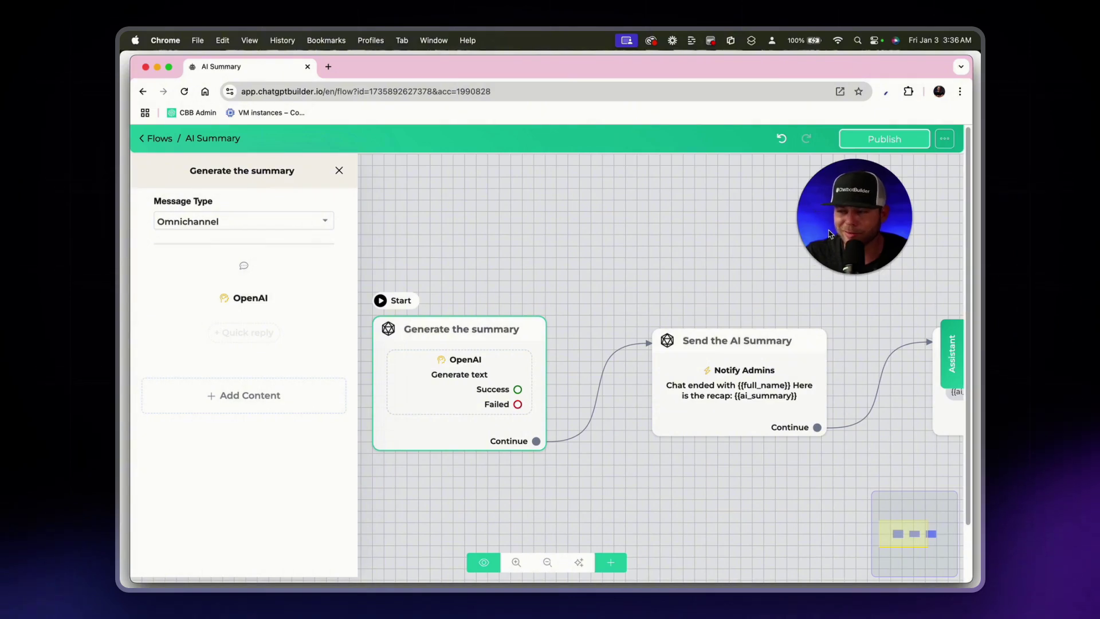
Step: Publish the AI Summary flow and open the Welcome Message flow
{"action": "left_click", "coordinate": [339, 170]}
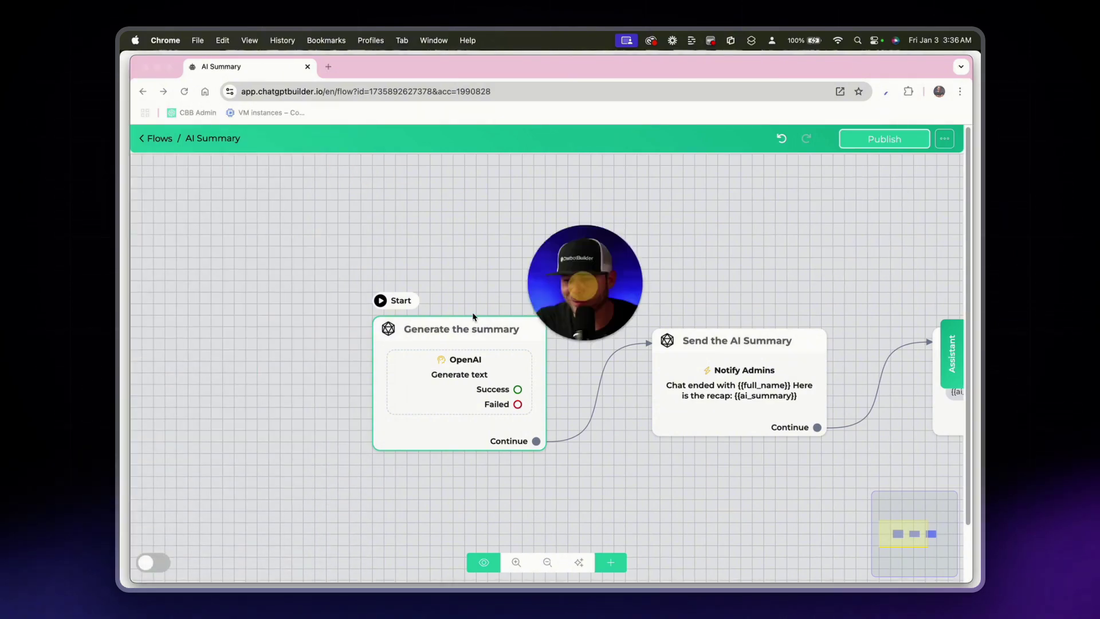
{"action": "left_click", "coordinate": [884, 139]}
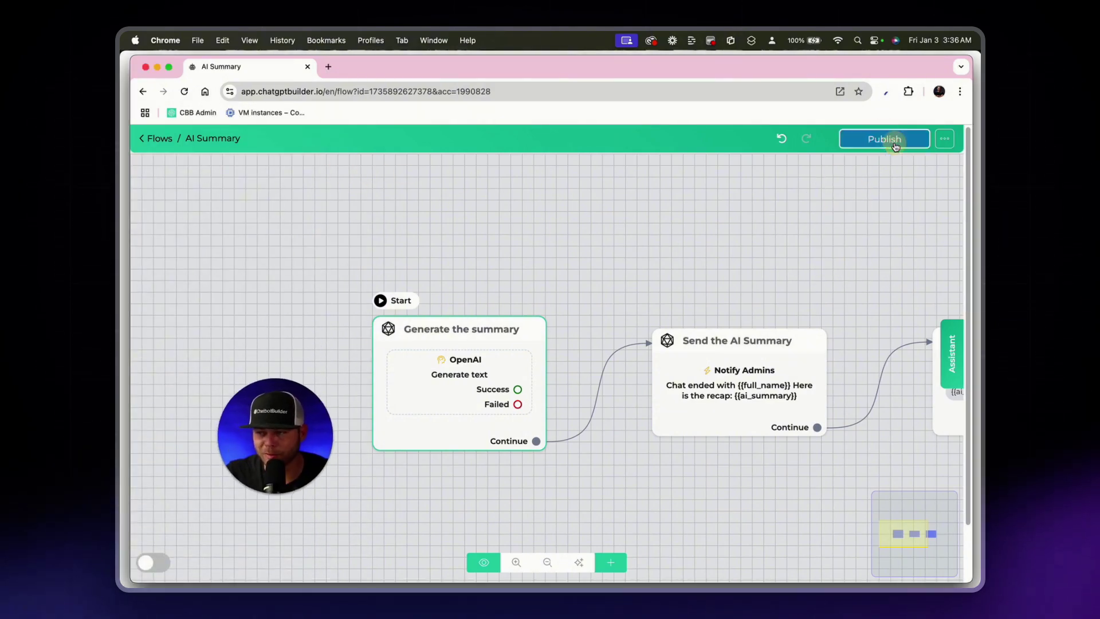
{"action": "left_click", "coordinate": [159, 139]}
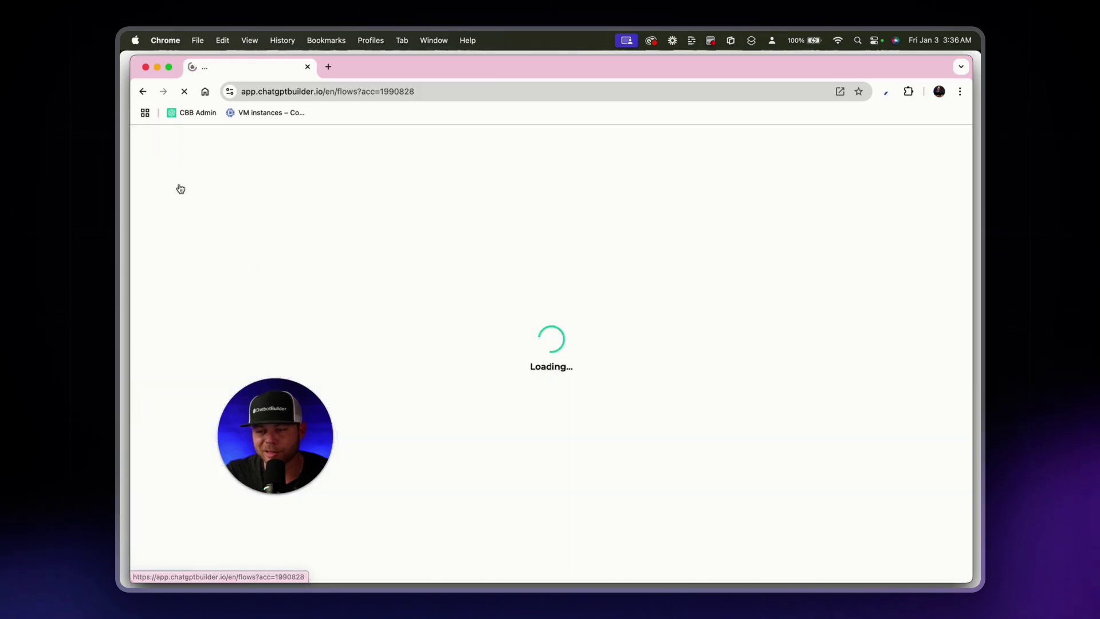
{"action": "scroll", "coordinate": [614, 496], "scroll_direction": "down", "scroll_amount": 5}
{"action": "left_click", "coordinate": [841, 396]}
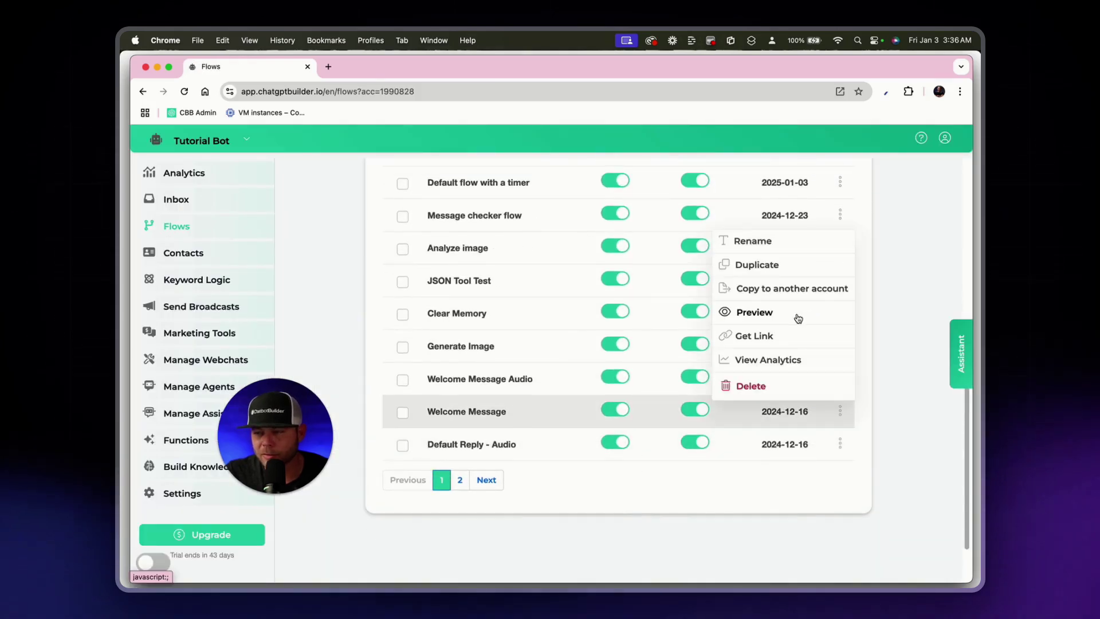
{"action": "left_click", "coordinate": [585, 421]}
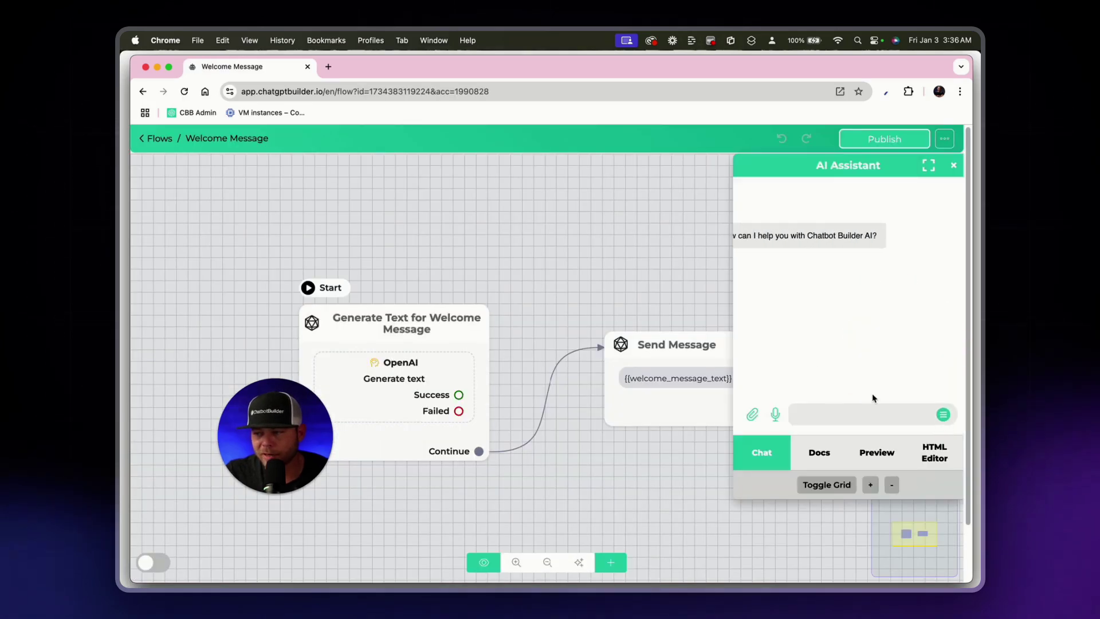
Step: Send 'hey', 'how are you', 'what' and 'ok' in the preview chat
{"action": "left_click", "coordinate": [876, 453]}
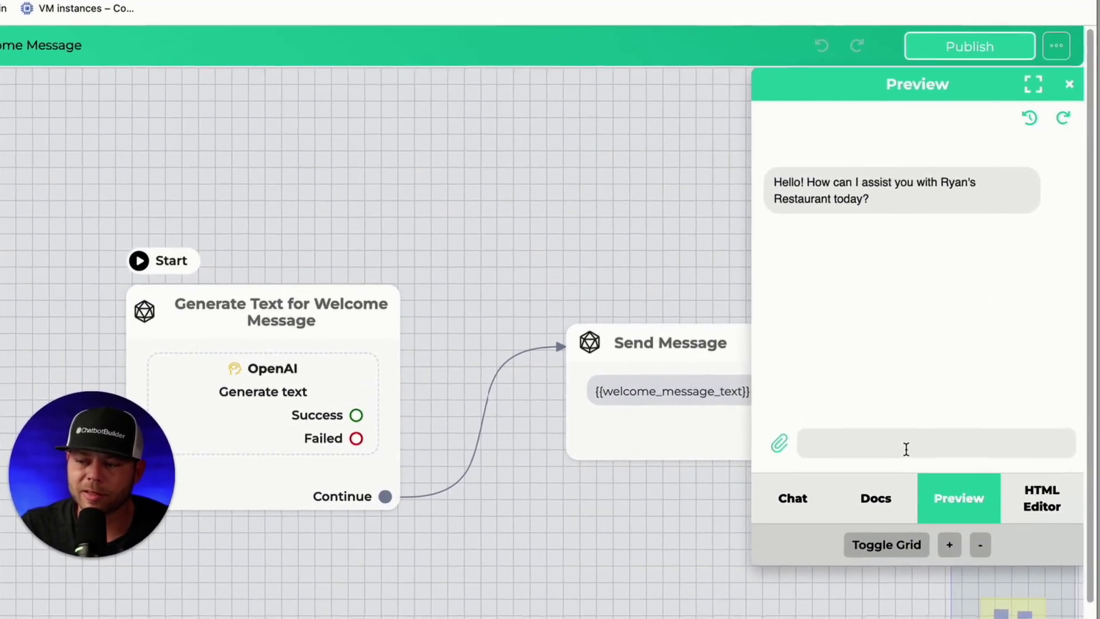
{"action": "left_click", "coordinate": [907, 449]}
{"action": "type", "text": "hey"}
{"action": "key", "text": "Return"}
{"action": "type", "text": "ho"}
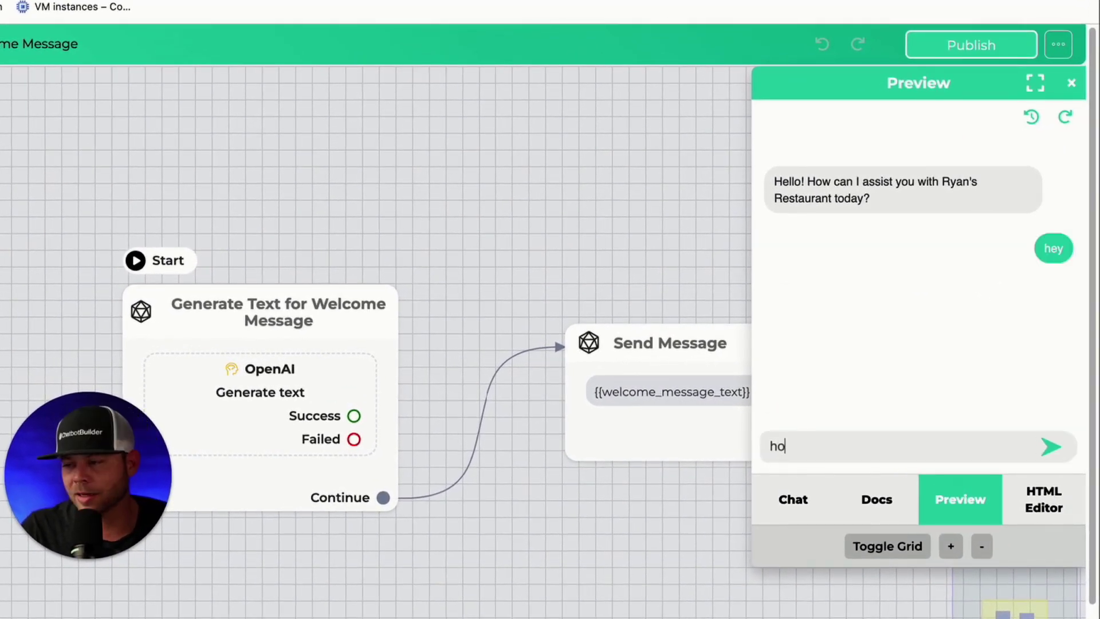
{"action": "type", "text": "w are you"}
{"action": "key", "text": "Return"}
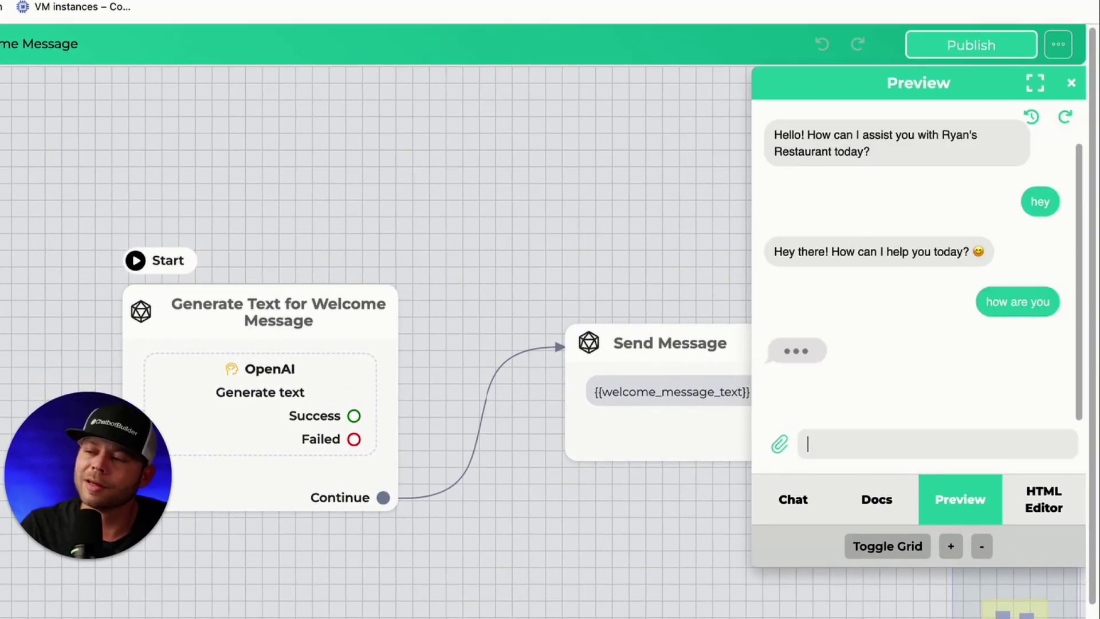
{"action": "type", "text": "whats today"}
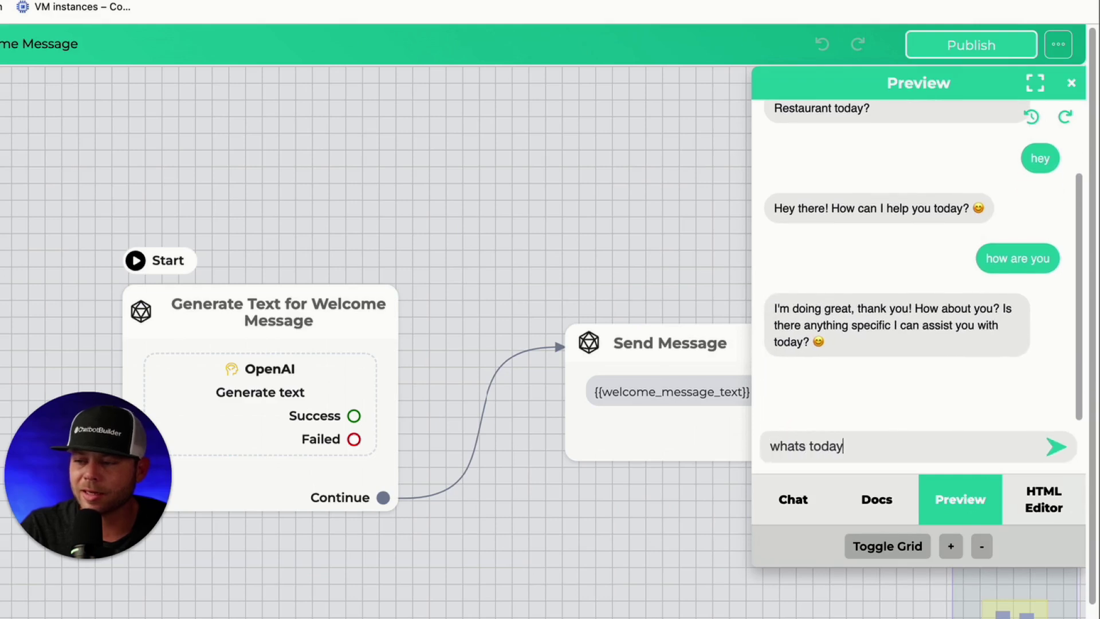
{"action": "key", "text": "Return"}
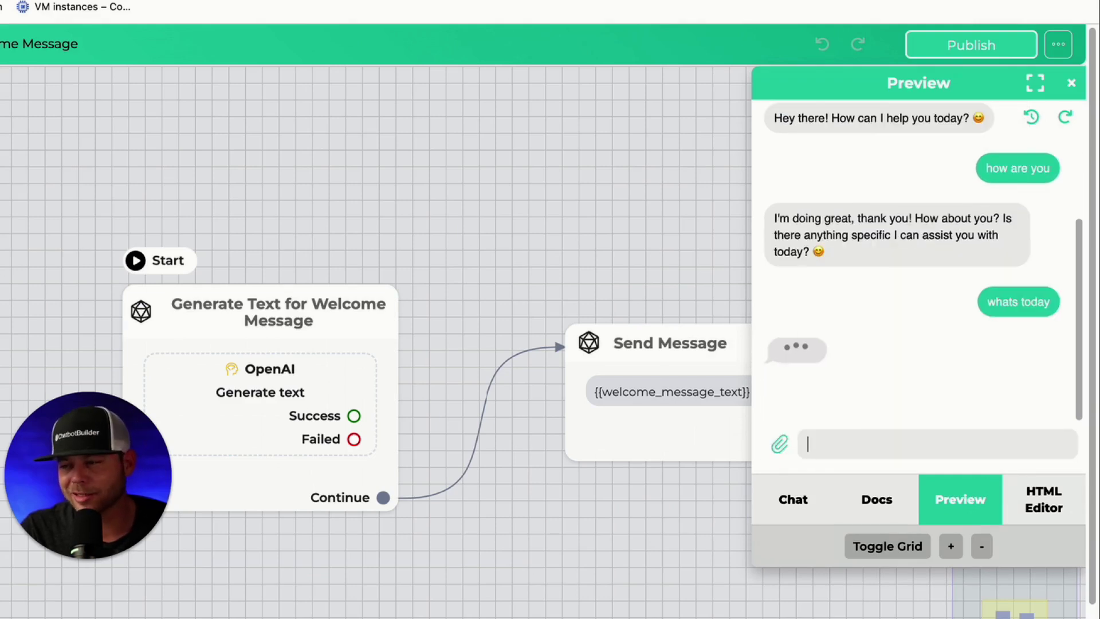
{"action": "type", "text": "ok"}
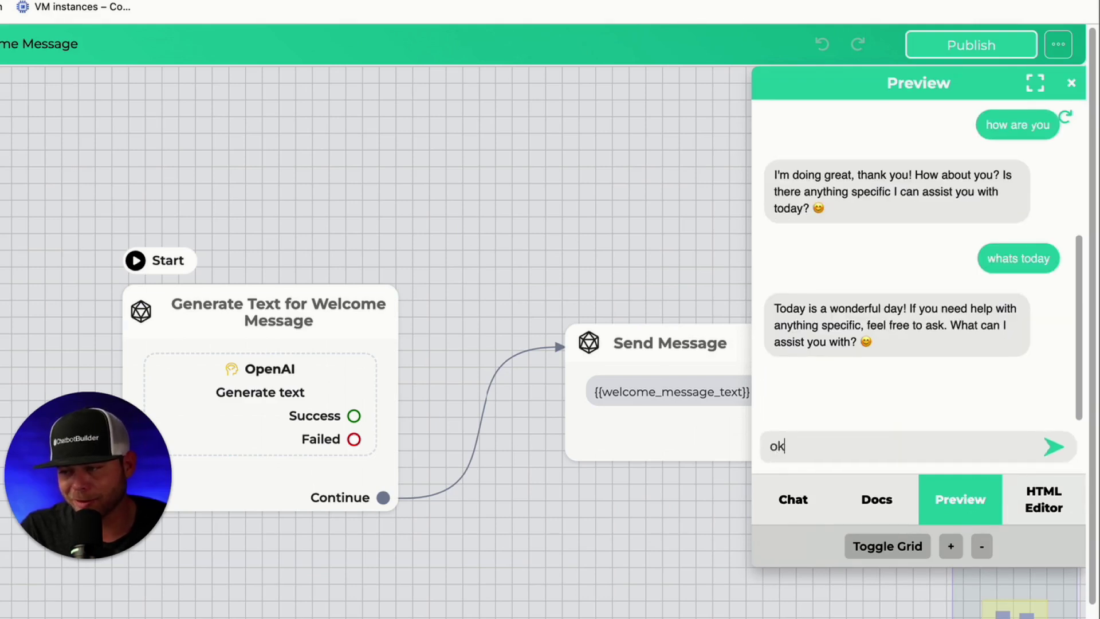
{"action": "key", "text": "Return"}
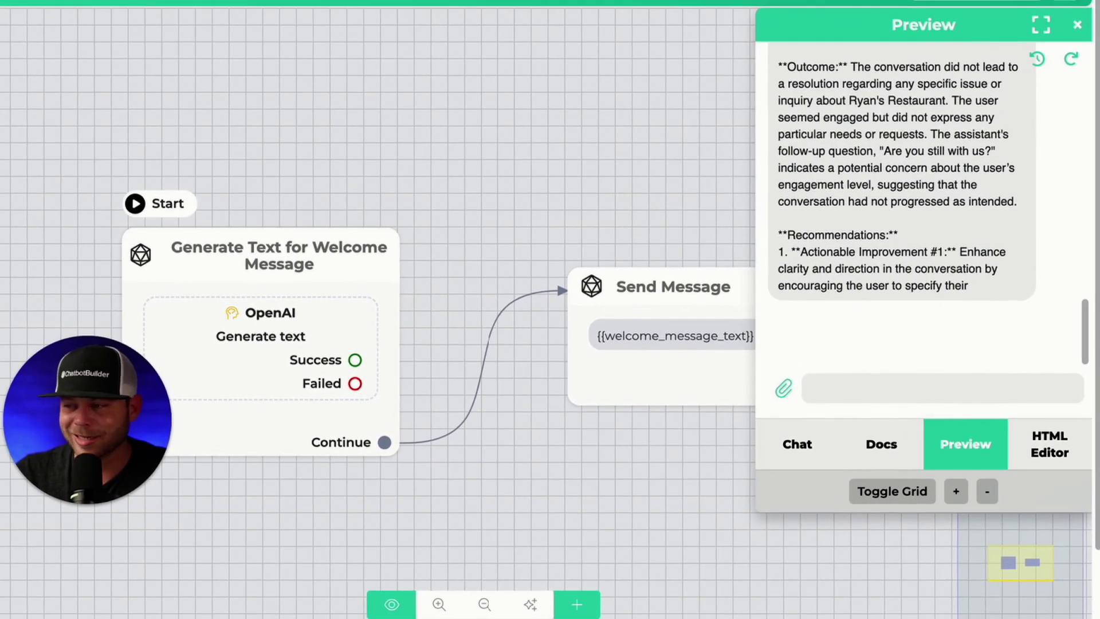
{"action": "scroll", "coordinate": [904, 184], "scroll_direction": "up", "scroll_amount": 4}
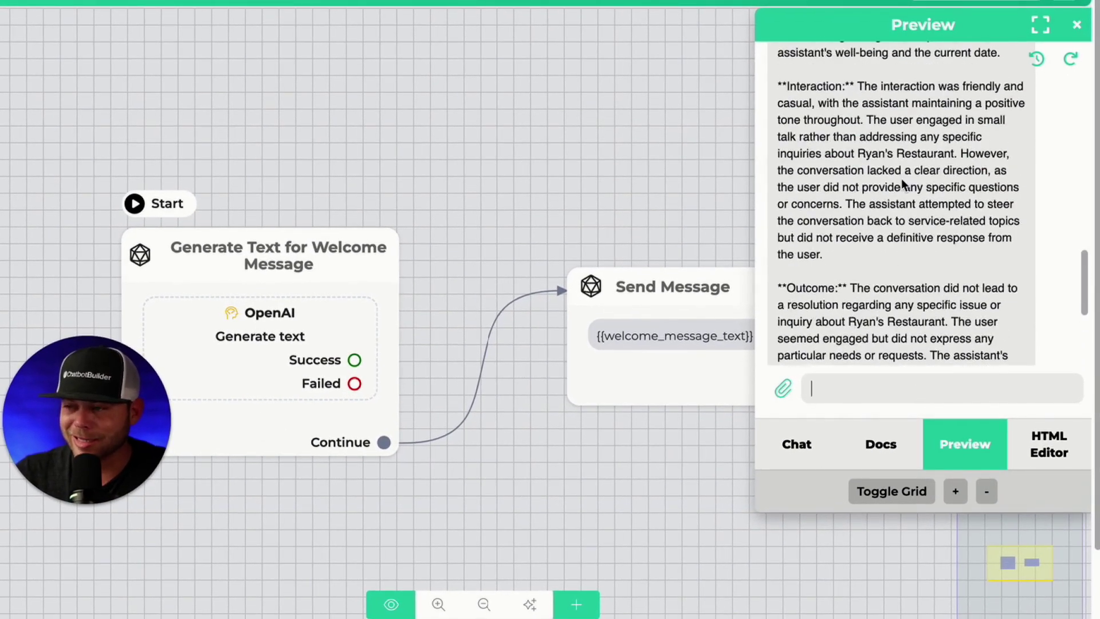
{"action": "scroll", "coordinate": [903, 184], "scroll_direction": "down", "scroll_amount": 4}
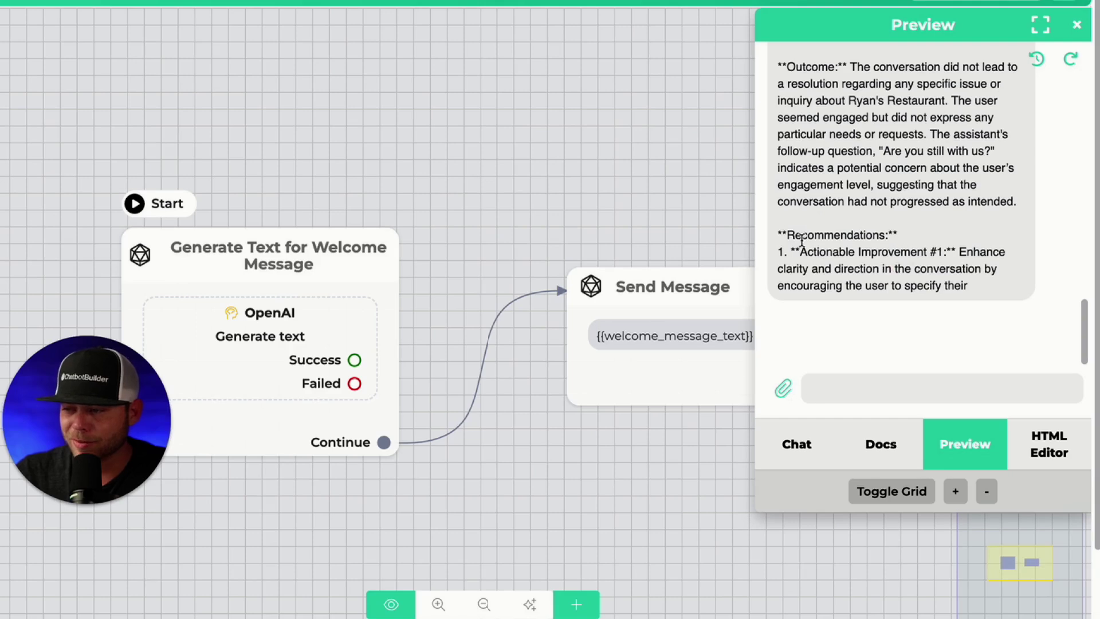
{"action": "left_click_drag", "start_coordinate": [788, 240], "coordinate": [951, 296]}
{"action": "scroll", "coordinate": [951, 297], "scroll_direction": "up", "scroll_amount": 10}
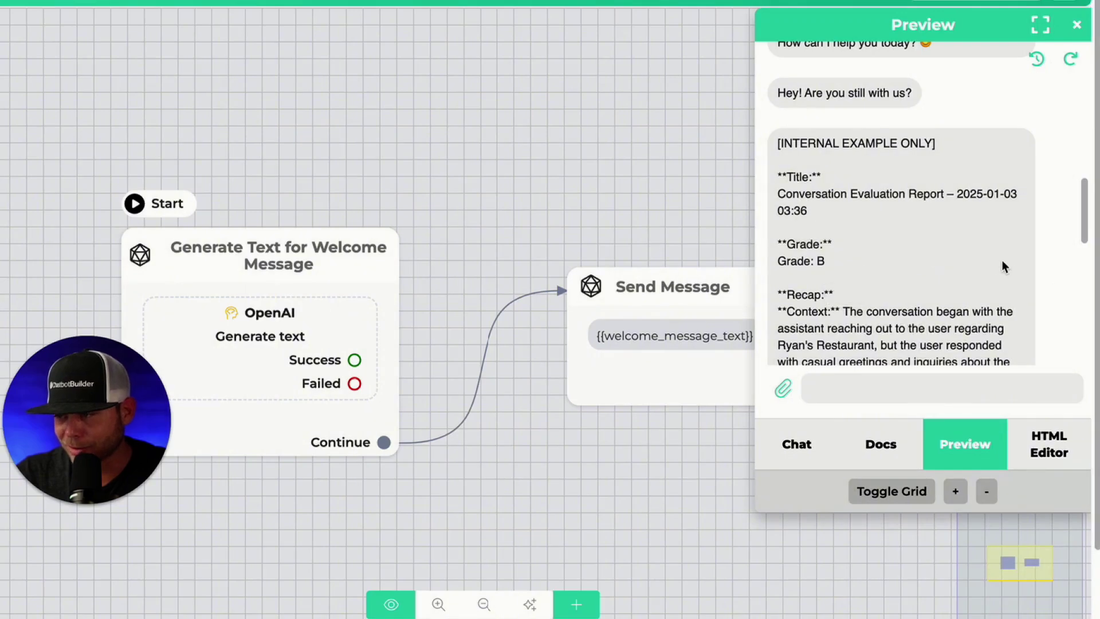
{"action": "scroll", "coordinate": [851, 252], "scroll_direction": "down", "scroll_amount": 3}
{"action": "scroll", "coordinate": [810, 242], "scroll_direction": "down", "scroll_amount": 6}
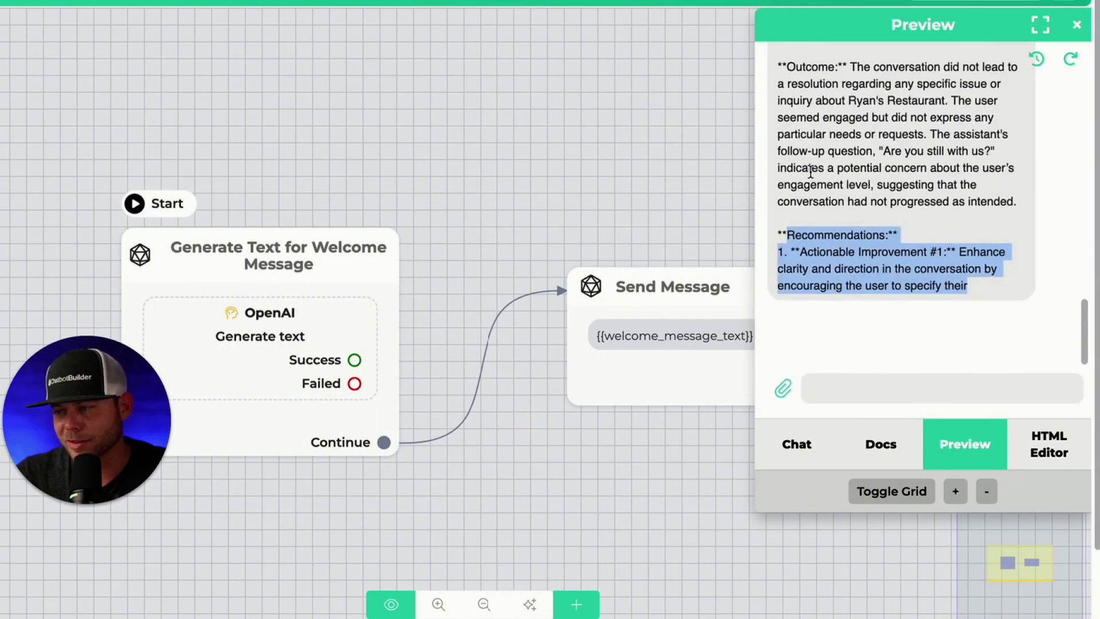
{"action": "scroll", "coordinate": [803, 229], "scroll_direction": "up", "scroll_amount": 3}
{"action": "triple_click", "coordinate": [757, 227]}
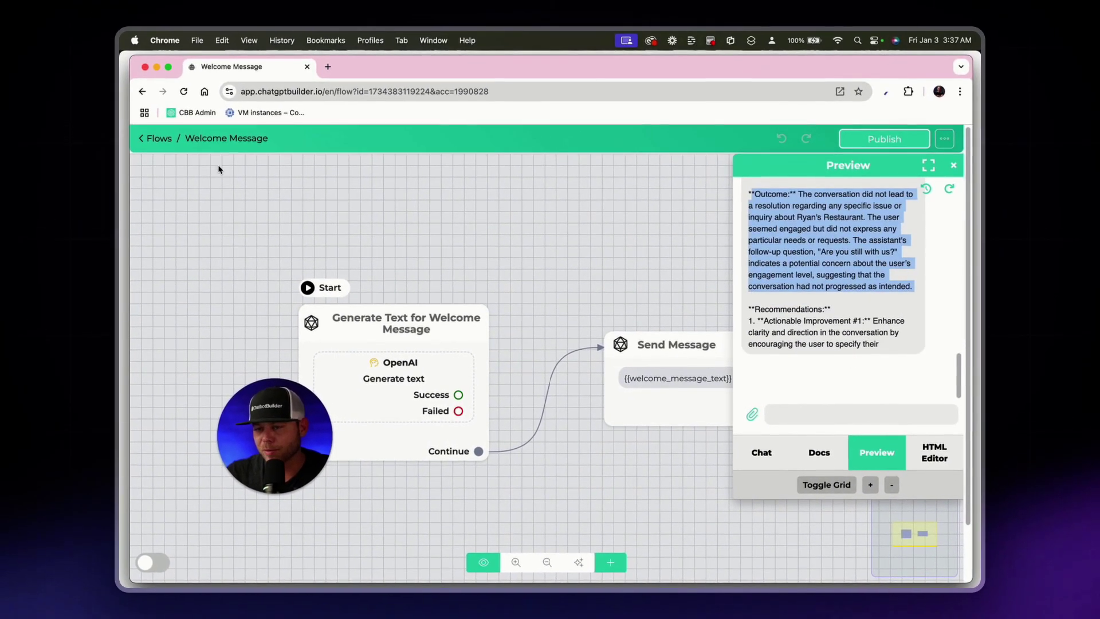
Step: Open the OpenAI settings of the AI Summary flow's Generate the summary step
{"action": "left_click", "coordinate": [106, 105]}
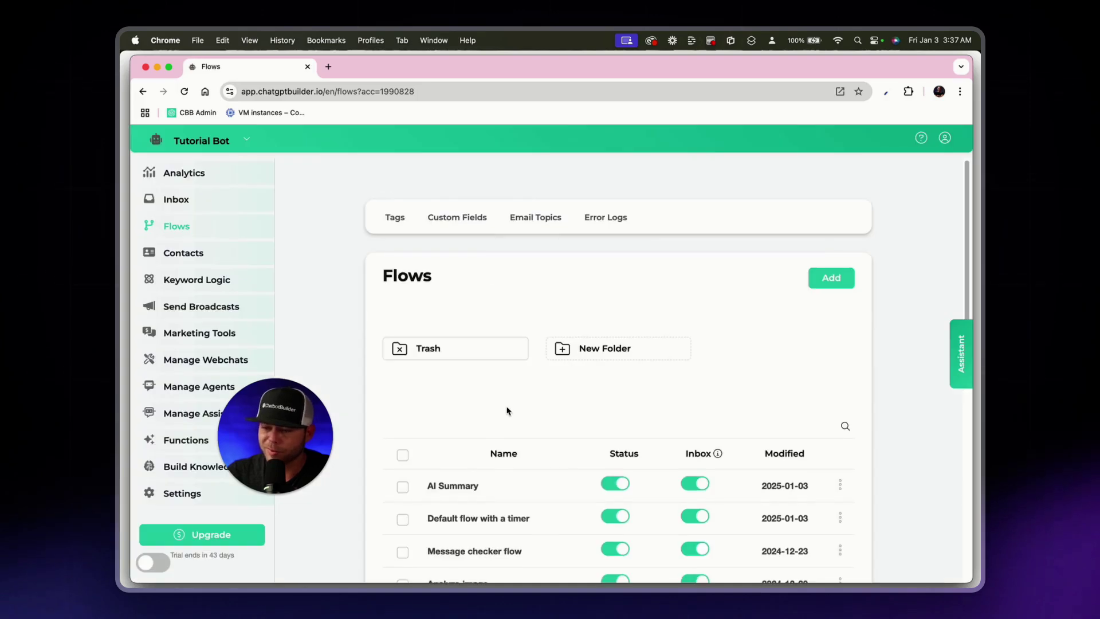
{"action": "left_click", "coordinate": [454, 487]}
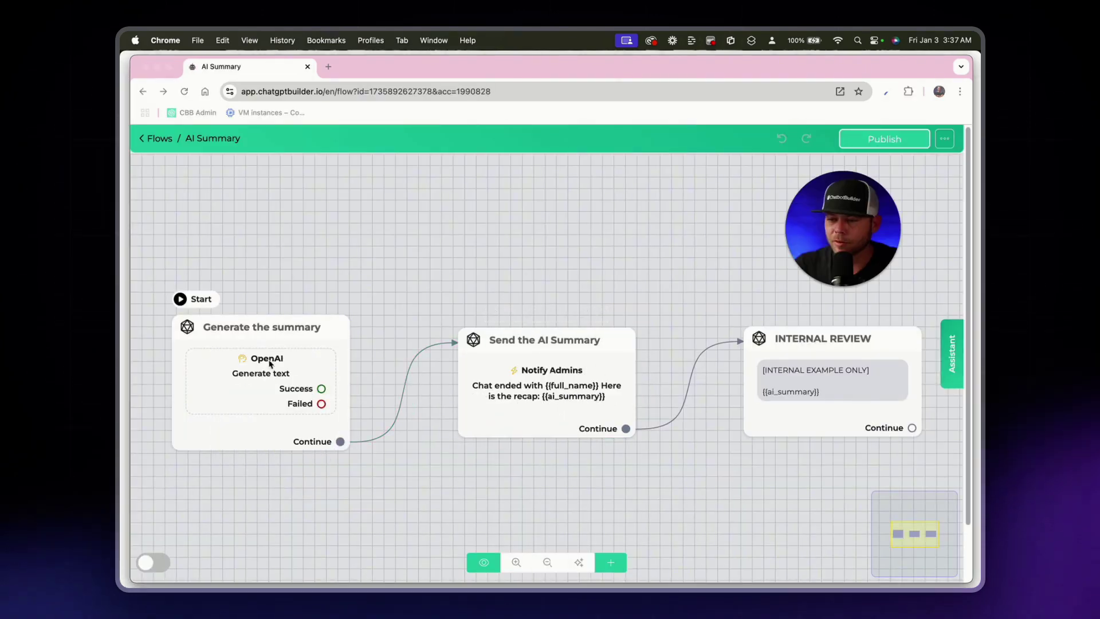
{"action": "left_click", "coordinate": [281, 350]}
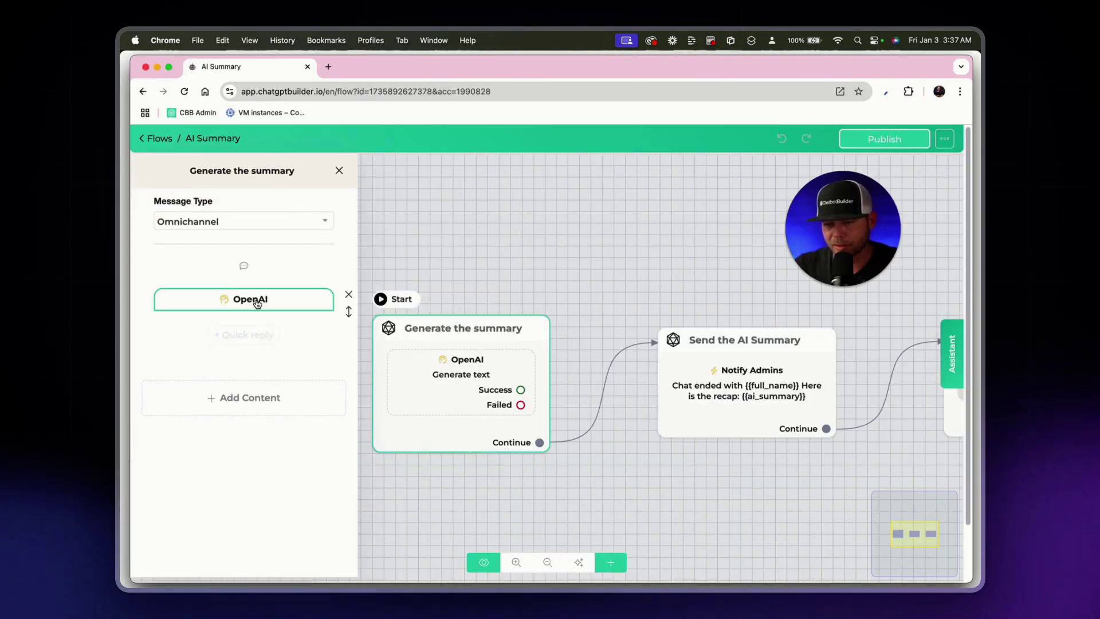
{"action": "left_click", "coordinate": [255, 302]}
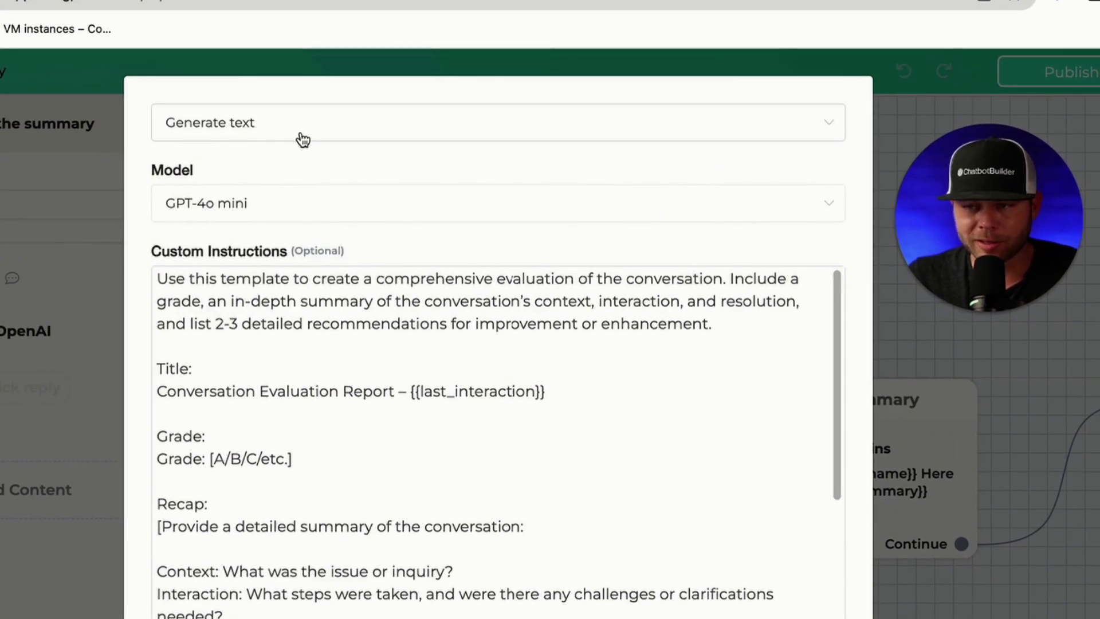
Step: Switch the action to Generate text - Advanced, clear the 250 token limit, and save
{"action": "left_click", "coordinate": [306, 138]}
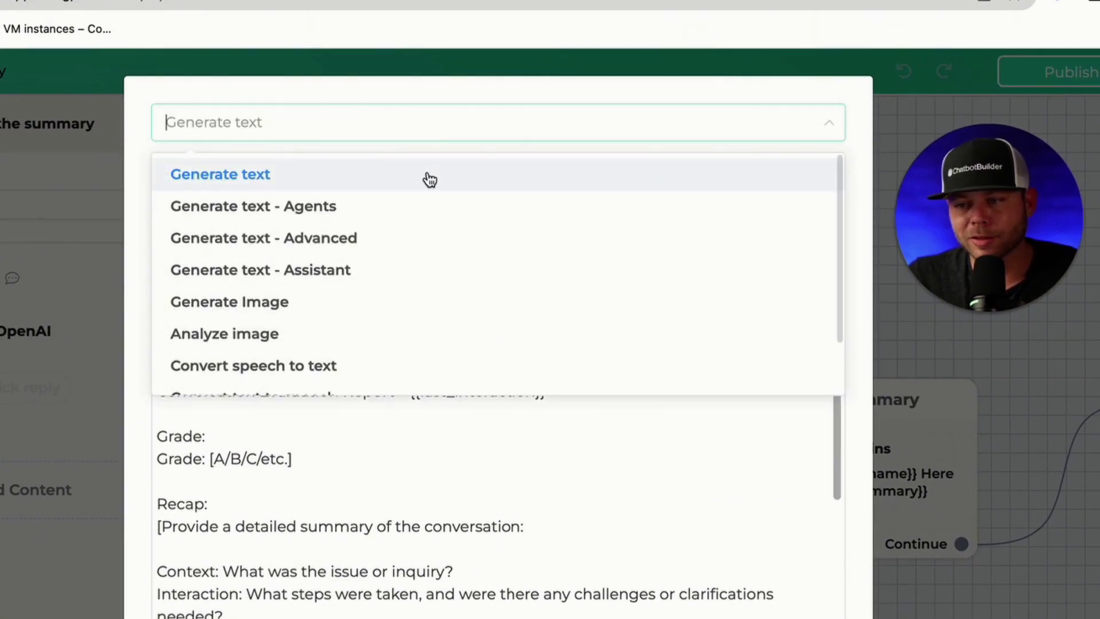
{"action": "left_click", "coordinate": [319, 246]}
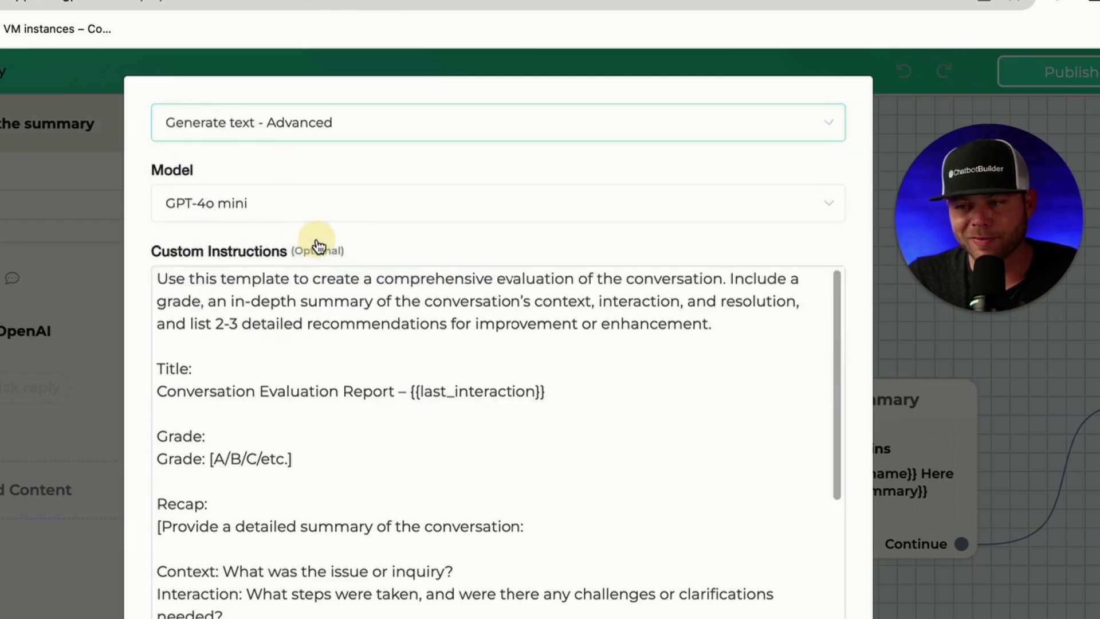
{"action": "scroll", "coordinate": [381, 222], "scroll_direction": "down", "scroll_amount": 5}
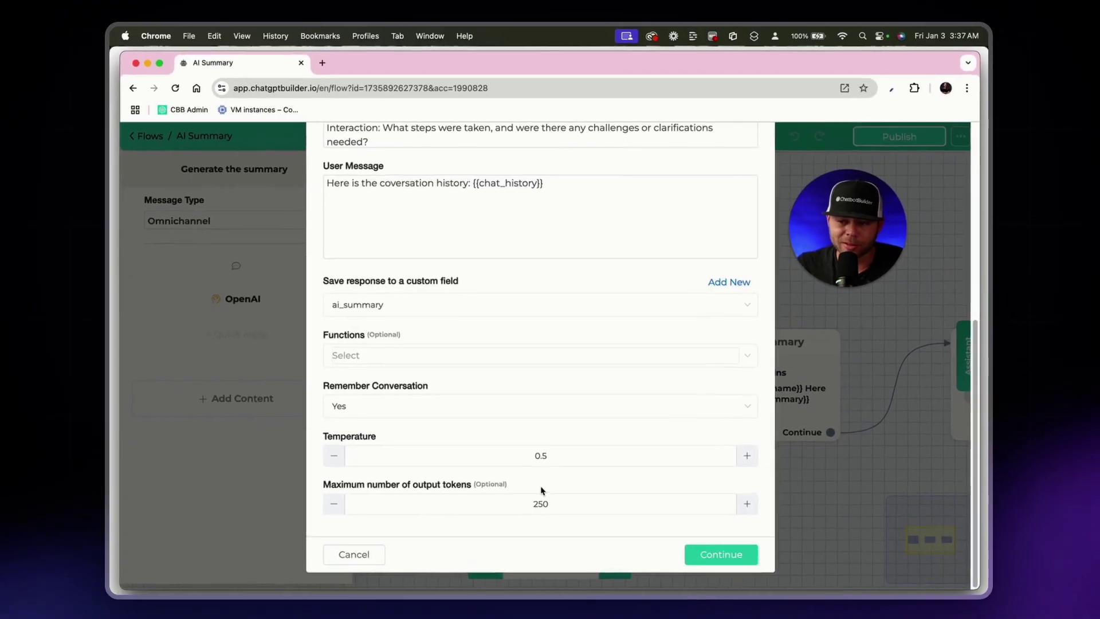
{"action": "double_click", "coordinate": [530, 570]}
{"action": "key", "text": "BackSpace"}
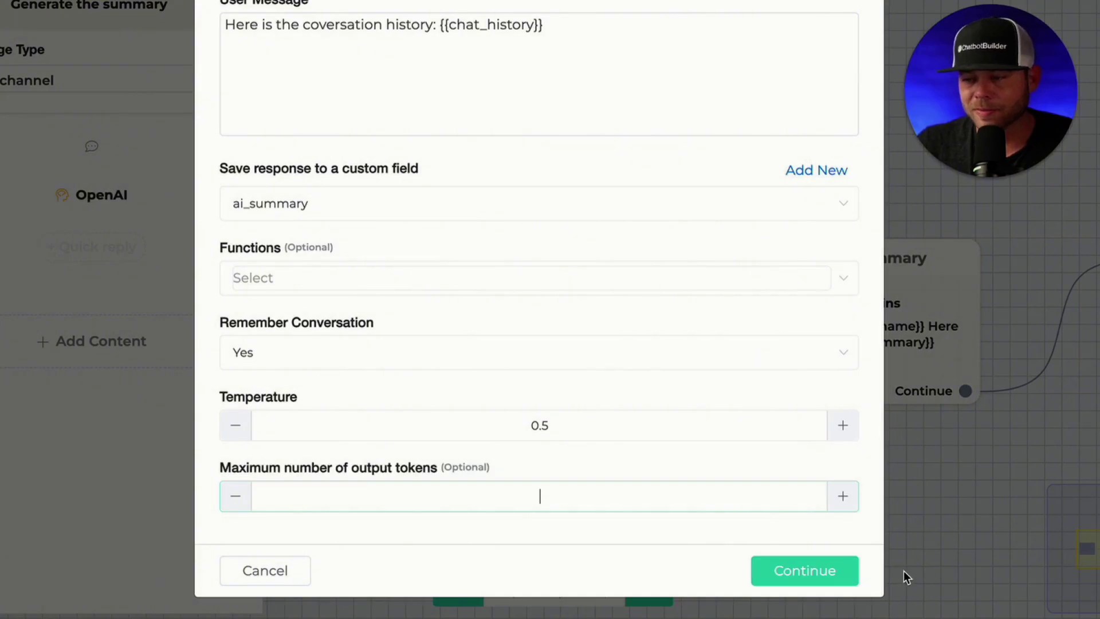
{"action": "left_click", "coordinate": [829, 576]}
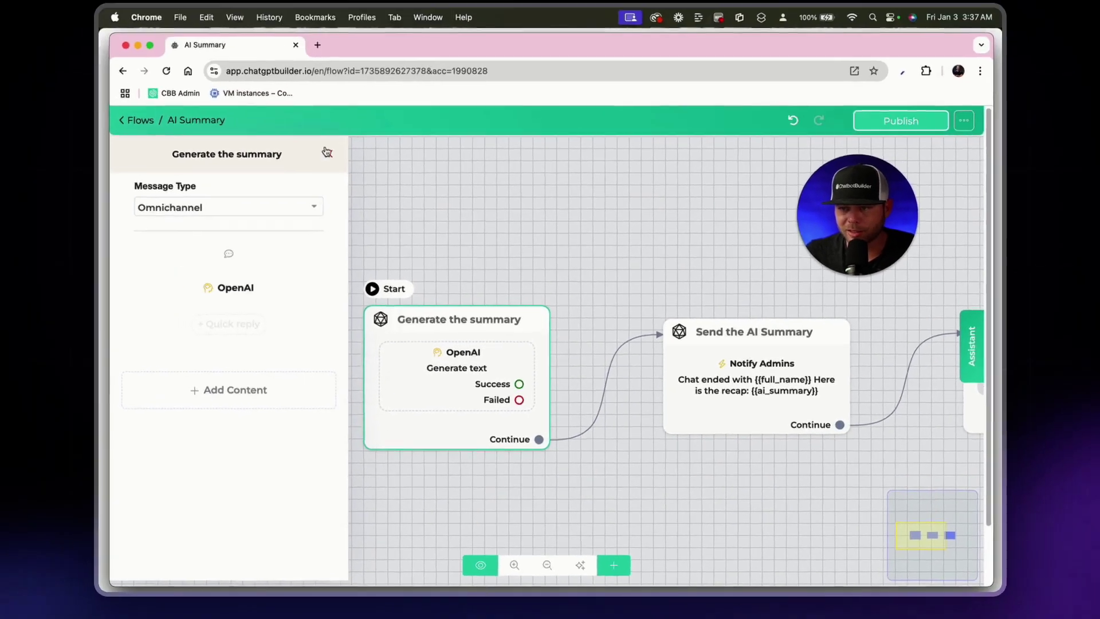
{"action": "left_click", "coordinate": [877, 139]}
Step: Open the Welcome Message flow's live chat preview
{"action": "left_click", "coordinate": [151, 139]}
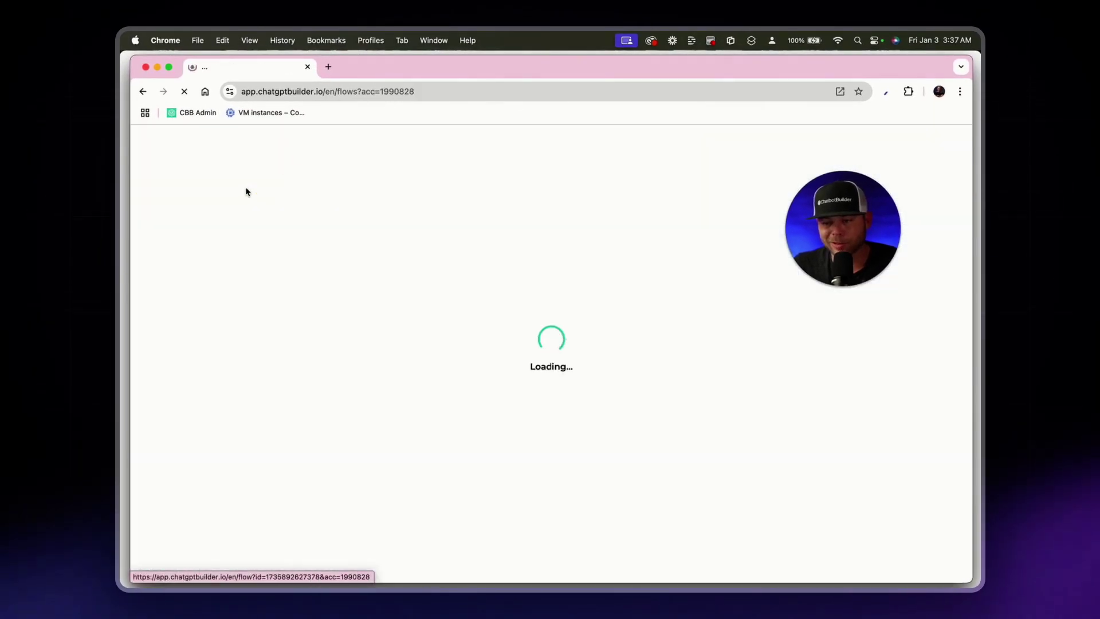
{"action": "scroll", "coordinate": [498, 545], "scroll_direction": "down", "scroll_amount": 3}
{"action": "scroll", "coordinate": [499, 545], "scroll_direction": "down", "scroll_amount": 5}
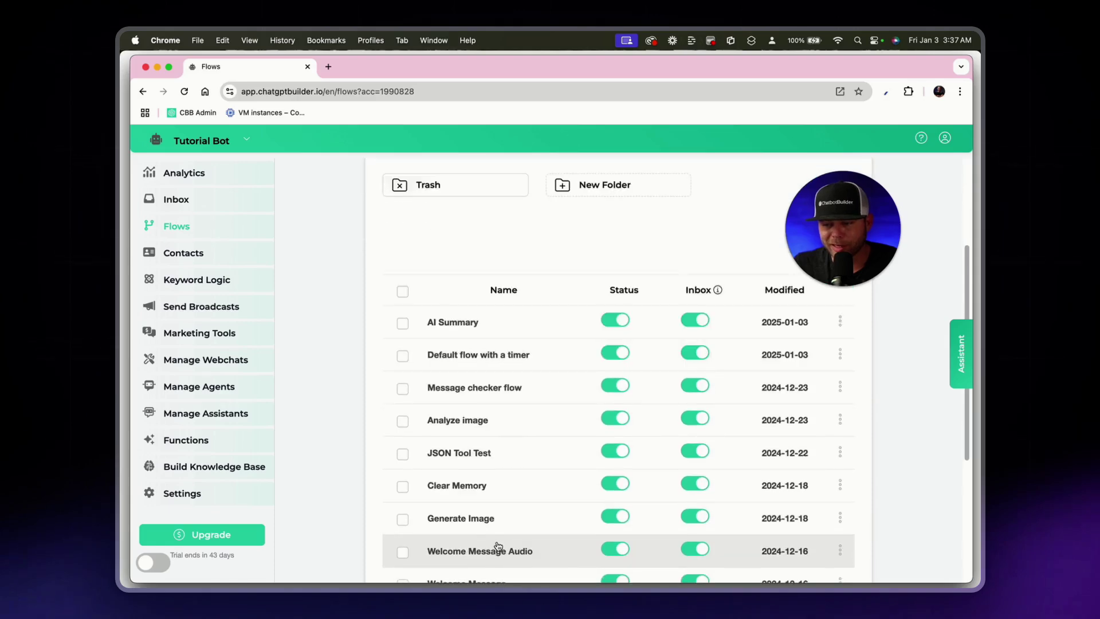
{"action": "left_click", "coordinate": [510, 504]}
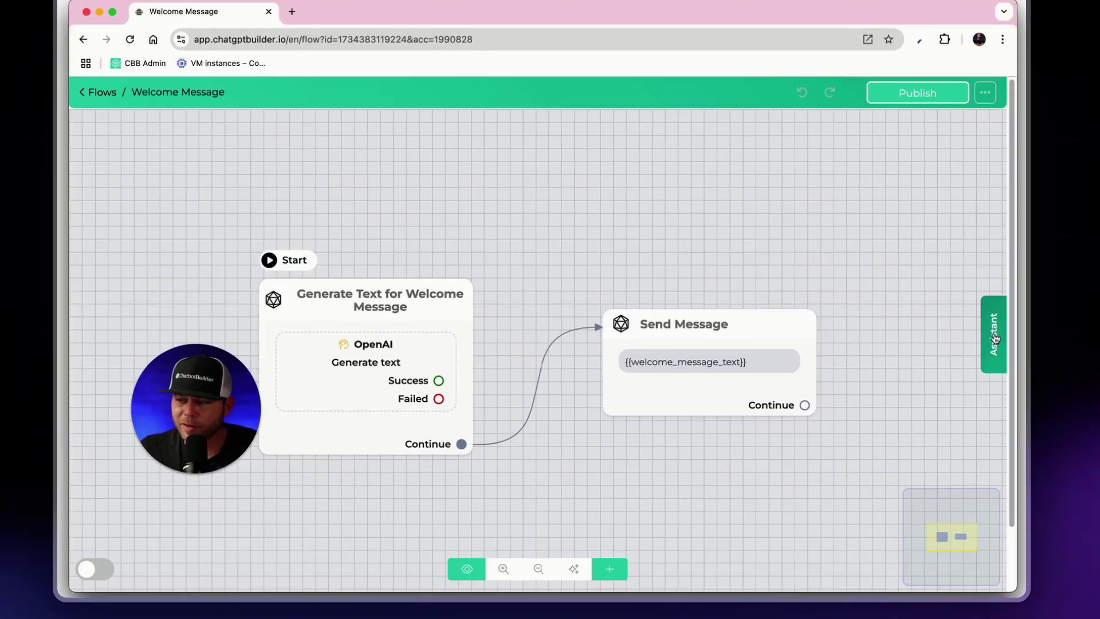
{"action": "left_click", "coordinate": [962, 355]}
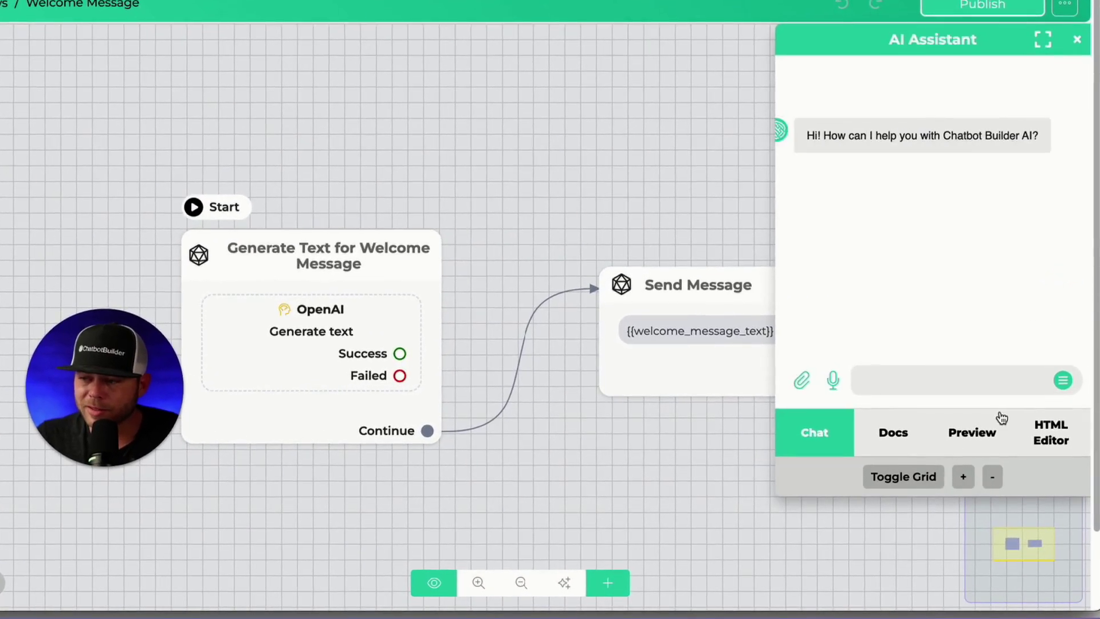
{"action": "left_click", "coordinate": [968, 433]}
Step: Send 'hey', 'I want pizza', 'and fried shrimp' and 'do you have shrimp pizza' in preview
{"action": "left_click", "coordinate": [907, 390]}
{"action": "type", "text": "hey"}
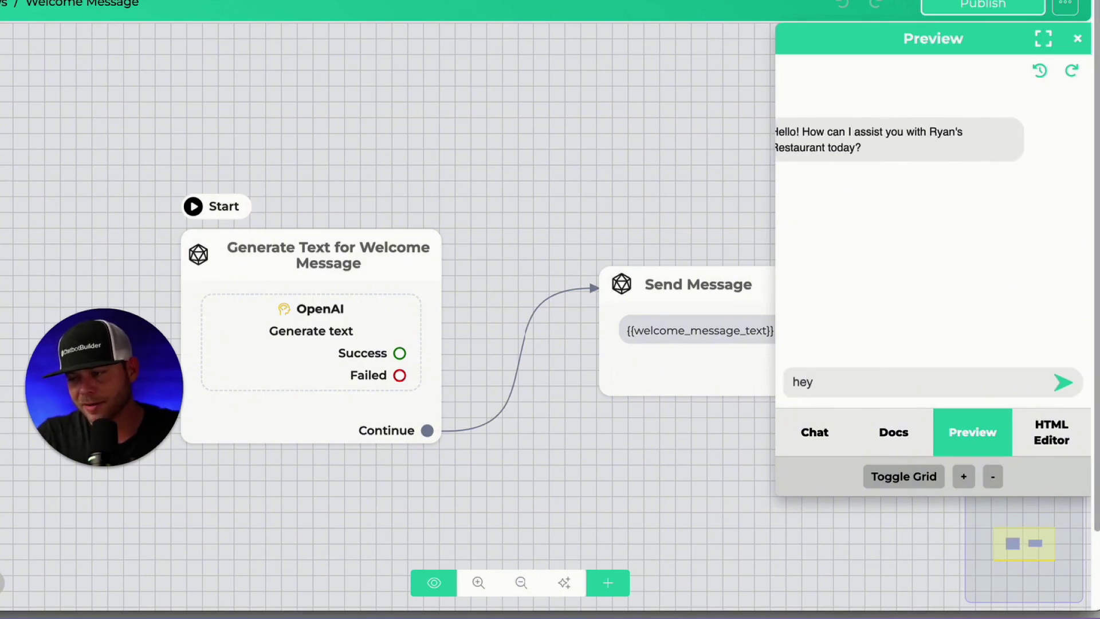
{"action": "key", "text": "Return"}
{"action": "type", "text": "I want pizza"}
{"action": "key", "text": "Return"}
{"action": "type", "text": "and "}
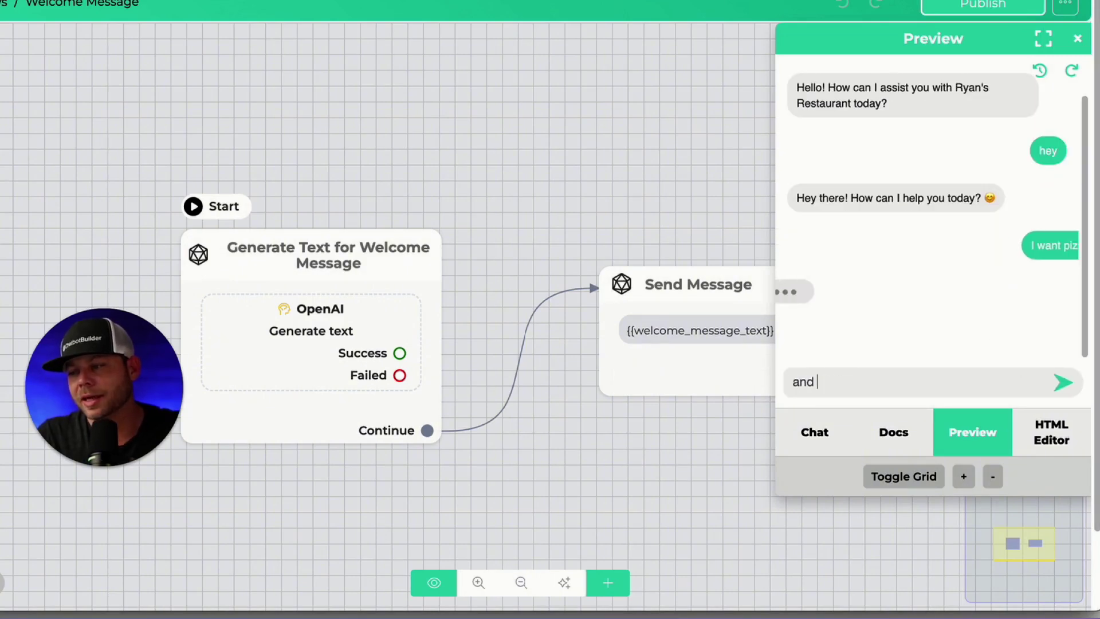
{"action": "type", "text": "fried shrimp"}
{"action": "key", "text": "Return"}
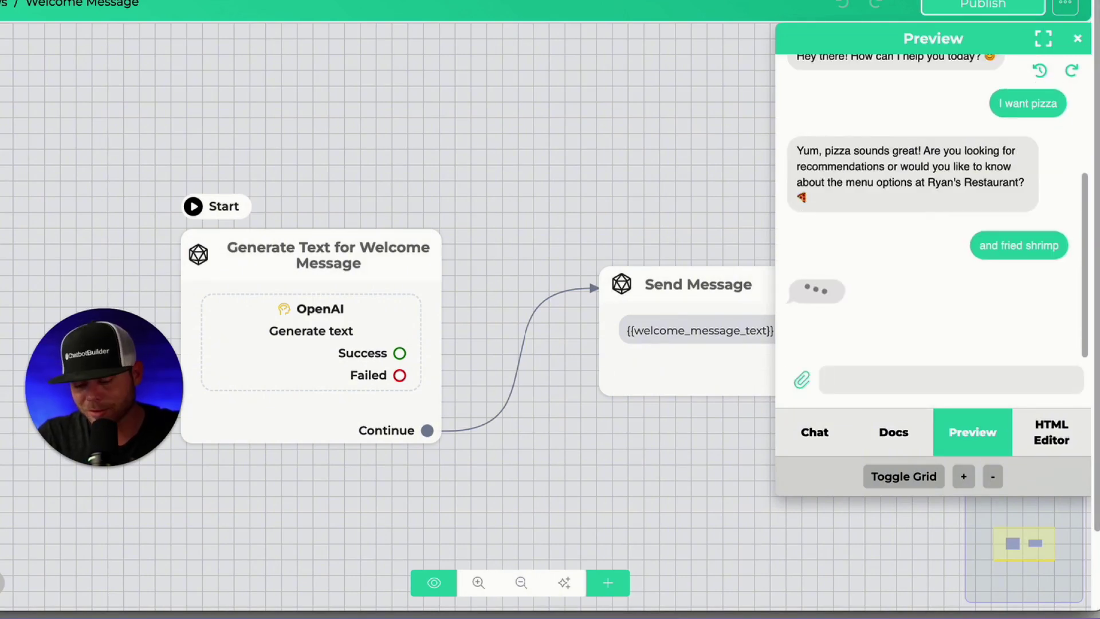
{"action": "type", "text": "do you have sh"}
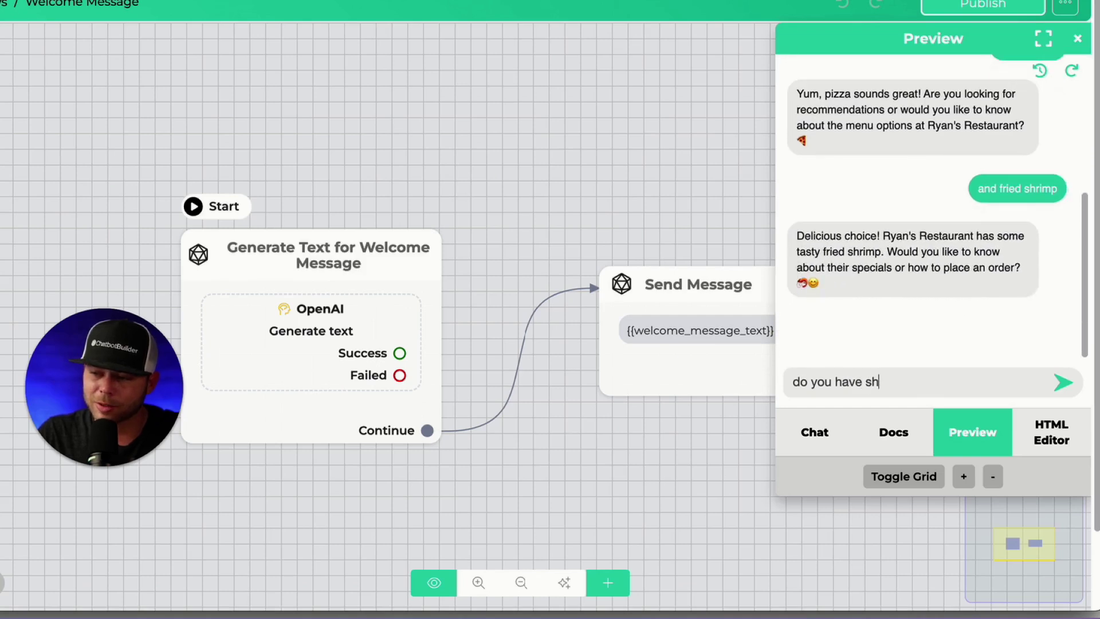
{"action": "type", "text": "rimp pizza"}
{"action": "key", "text": "Return"}
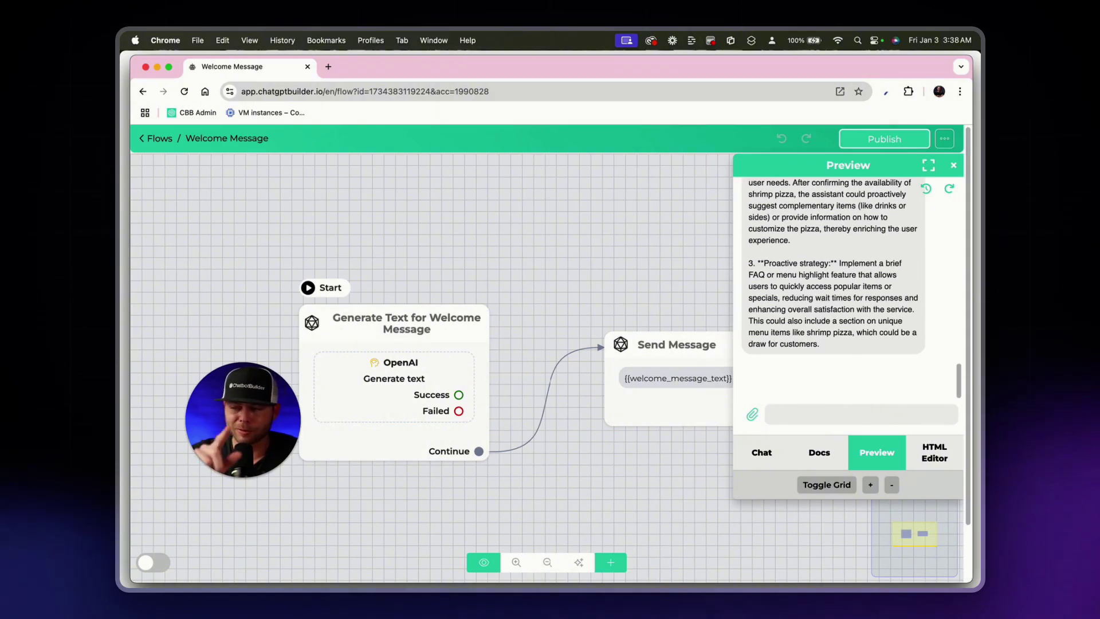
Step: Read through the Grade A- conversation evaluation report in the enlarged preview, then close the preview
{"action": "left_click", "coordinate": [929, 167]}
{"action": "scroll", "coordinate": [638, 331], "scroll_direction": "up", "scroll_amount": 5}
{"action": "scroll", "coordinate": [638, 332], "scroll_direction": "down", "scroll_amount": 2}
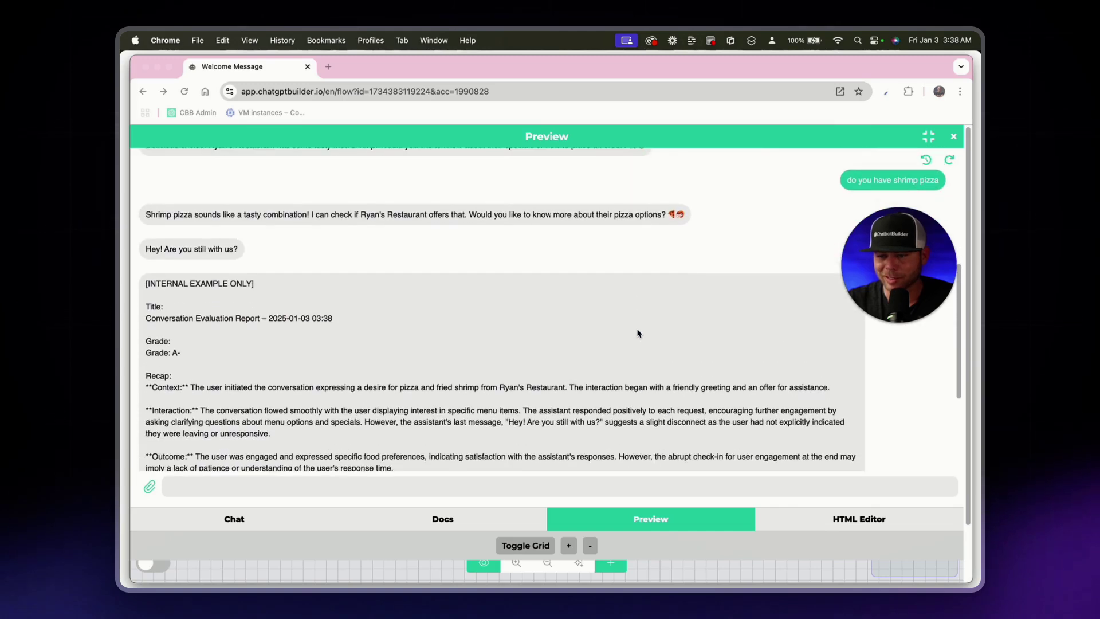
{"action": "scroll", "coordinate": [412, 284], "scroll_direction": "up", "scroll_amount": 1}
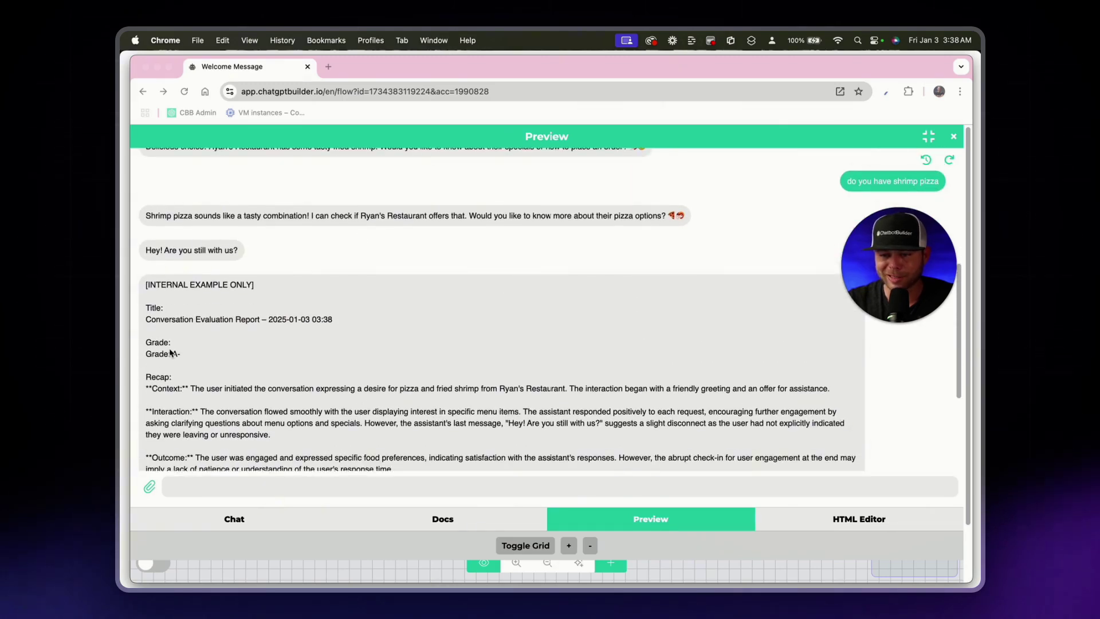
{"action": "scroll", "coordinate": [203, 359], "scroll_direction": "down", "scroll_amount": 4}
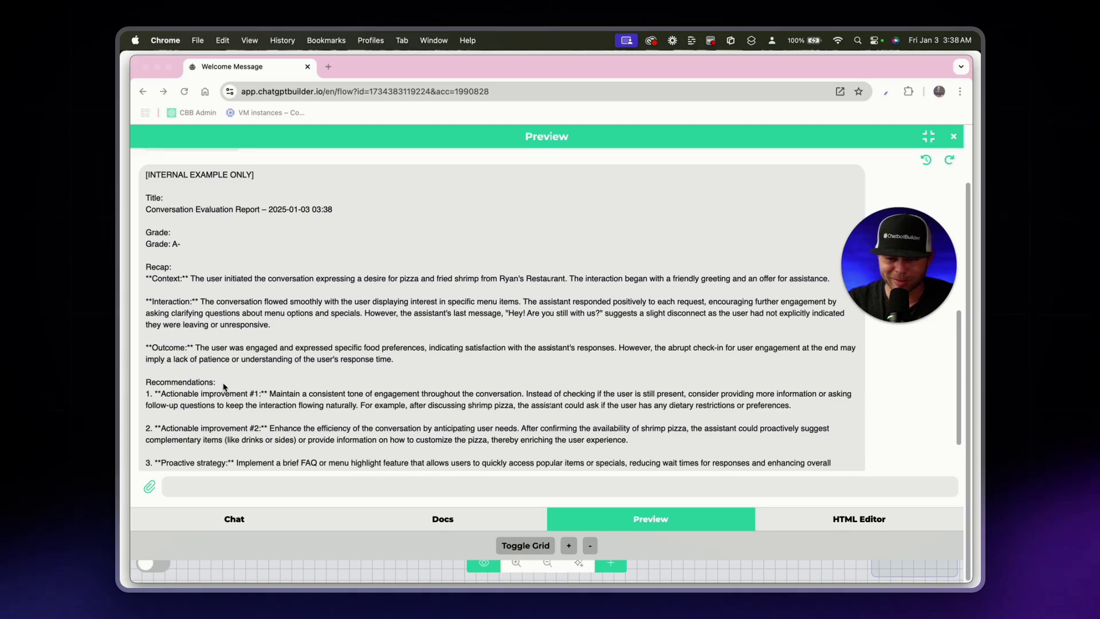
{"action": "scroll", "coordinate": [222, 387], "scroll_direction": "down", "scroll_amount": 2}
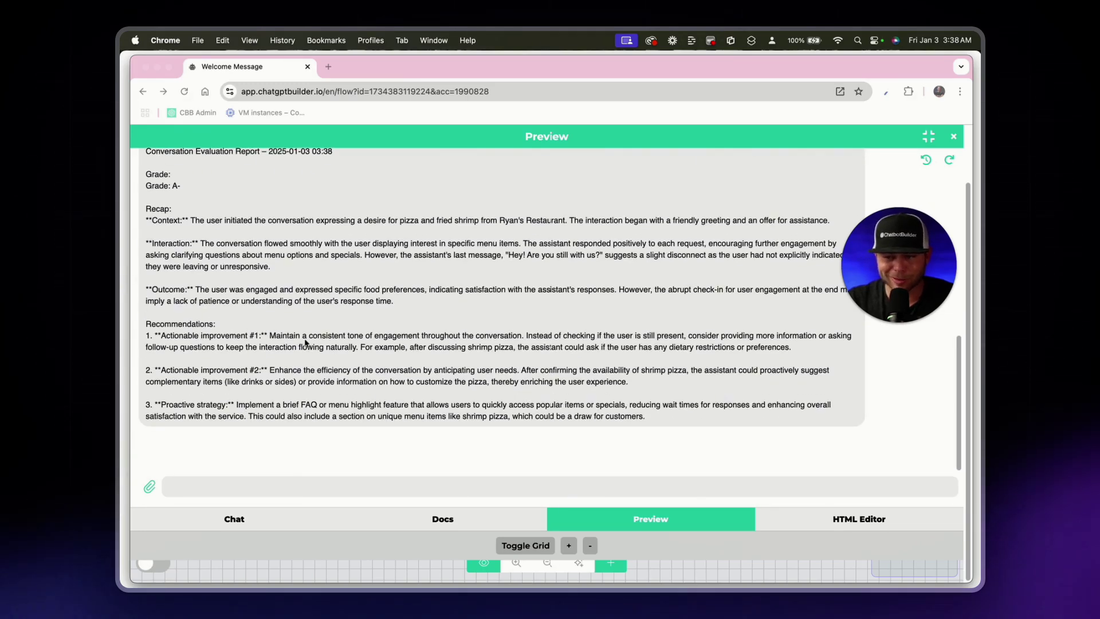
{"action": "key", "text": "Escape"}
{"action": "left_click_drag", "start_coordinate": [899, 313], "coordinate": [313, 367]}
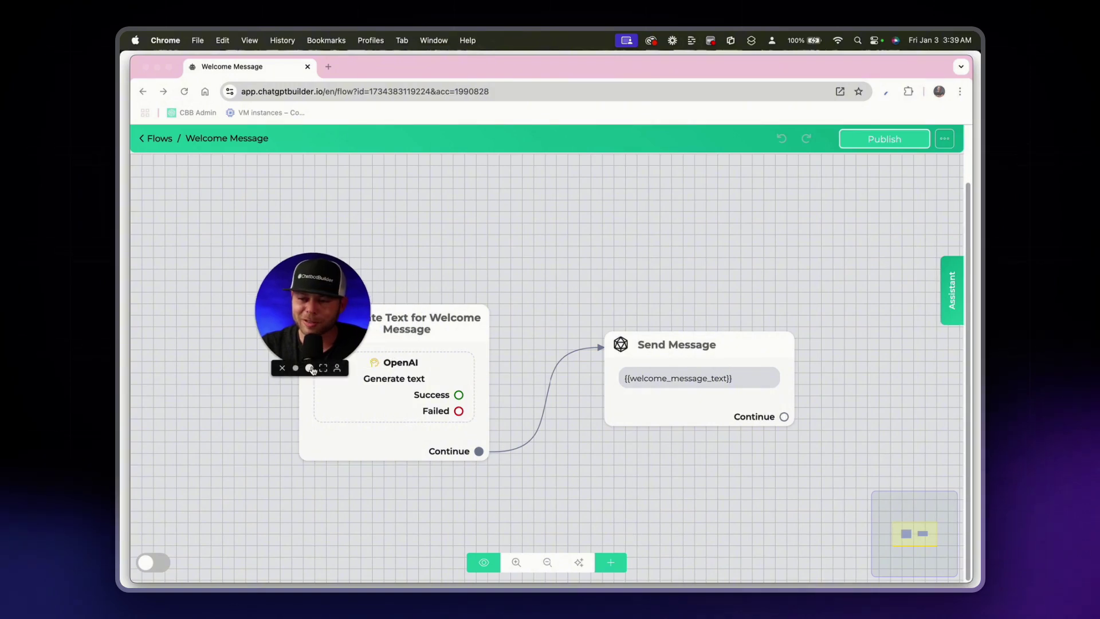